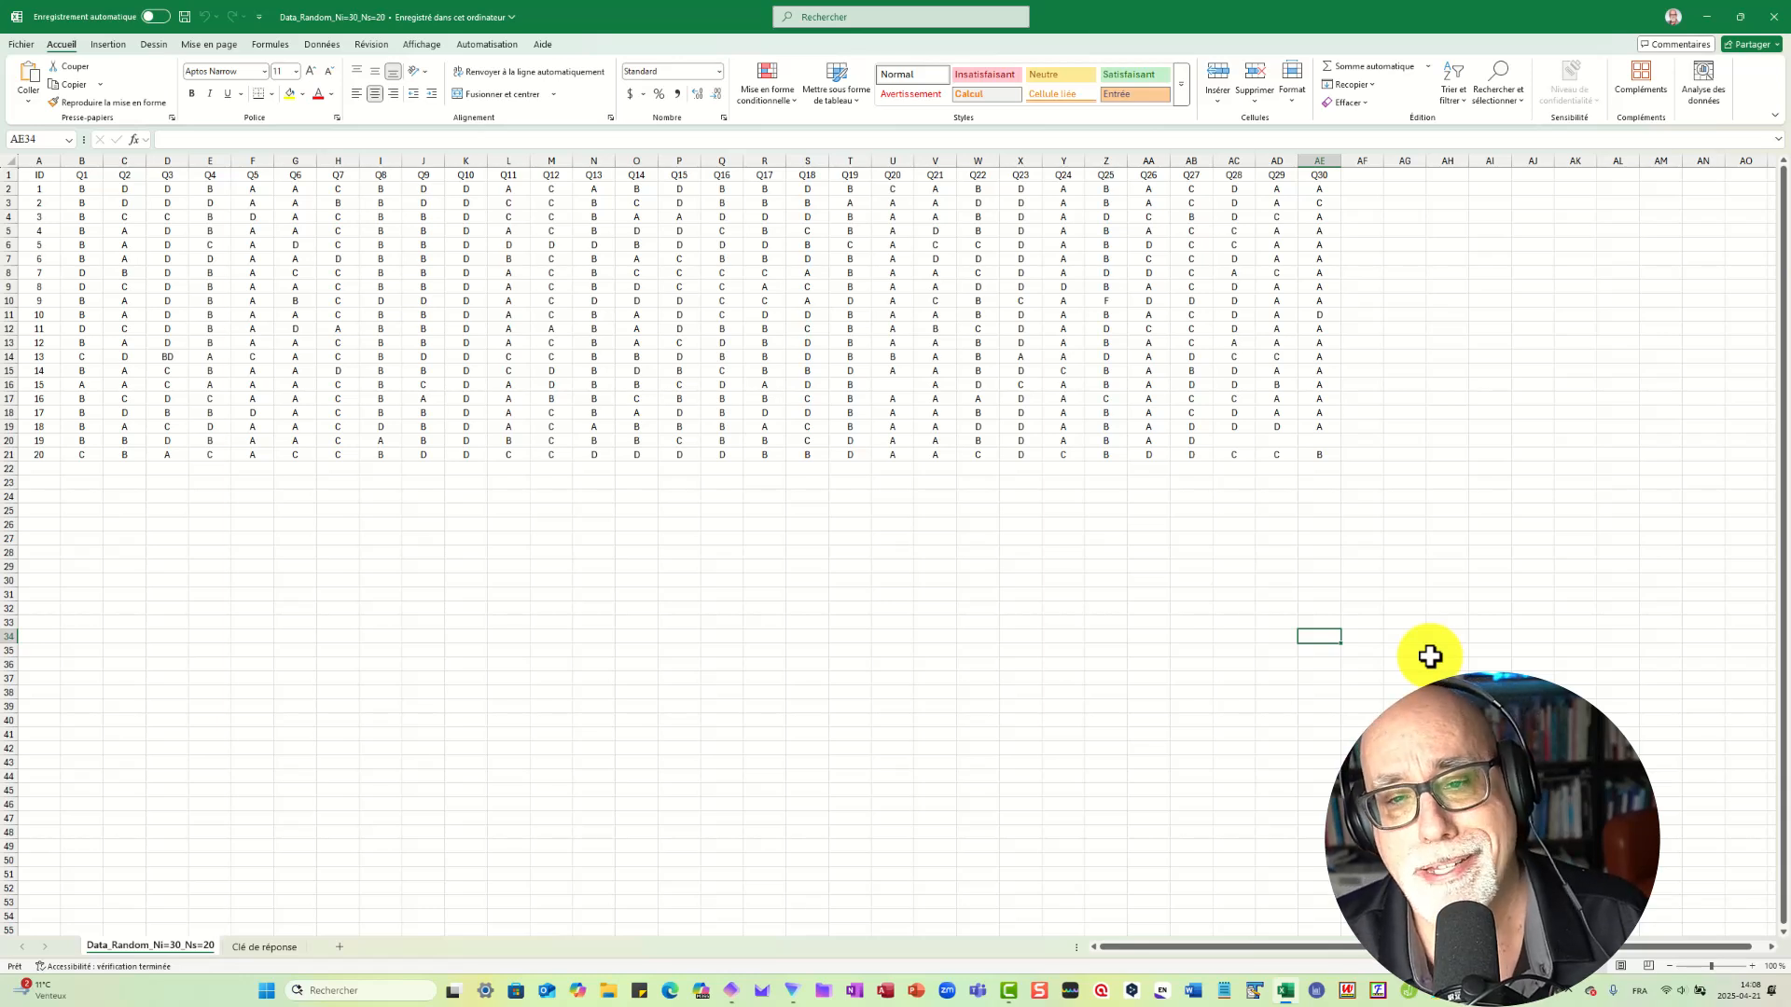
- Review the question headers Q1 to Q30, the respondent ID column and the Q3 answer of ID 13
click(42, 174)
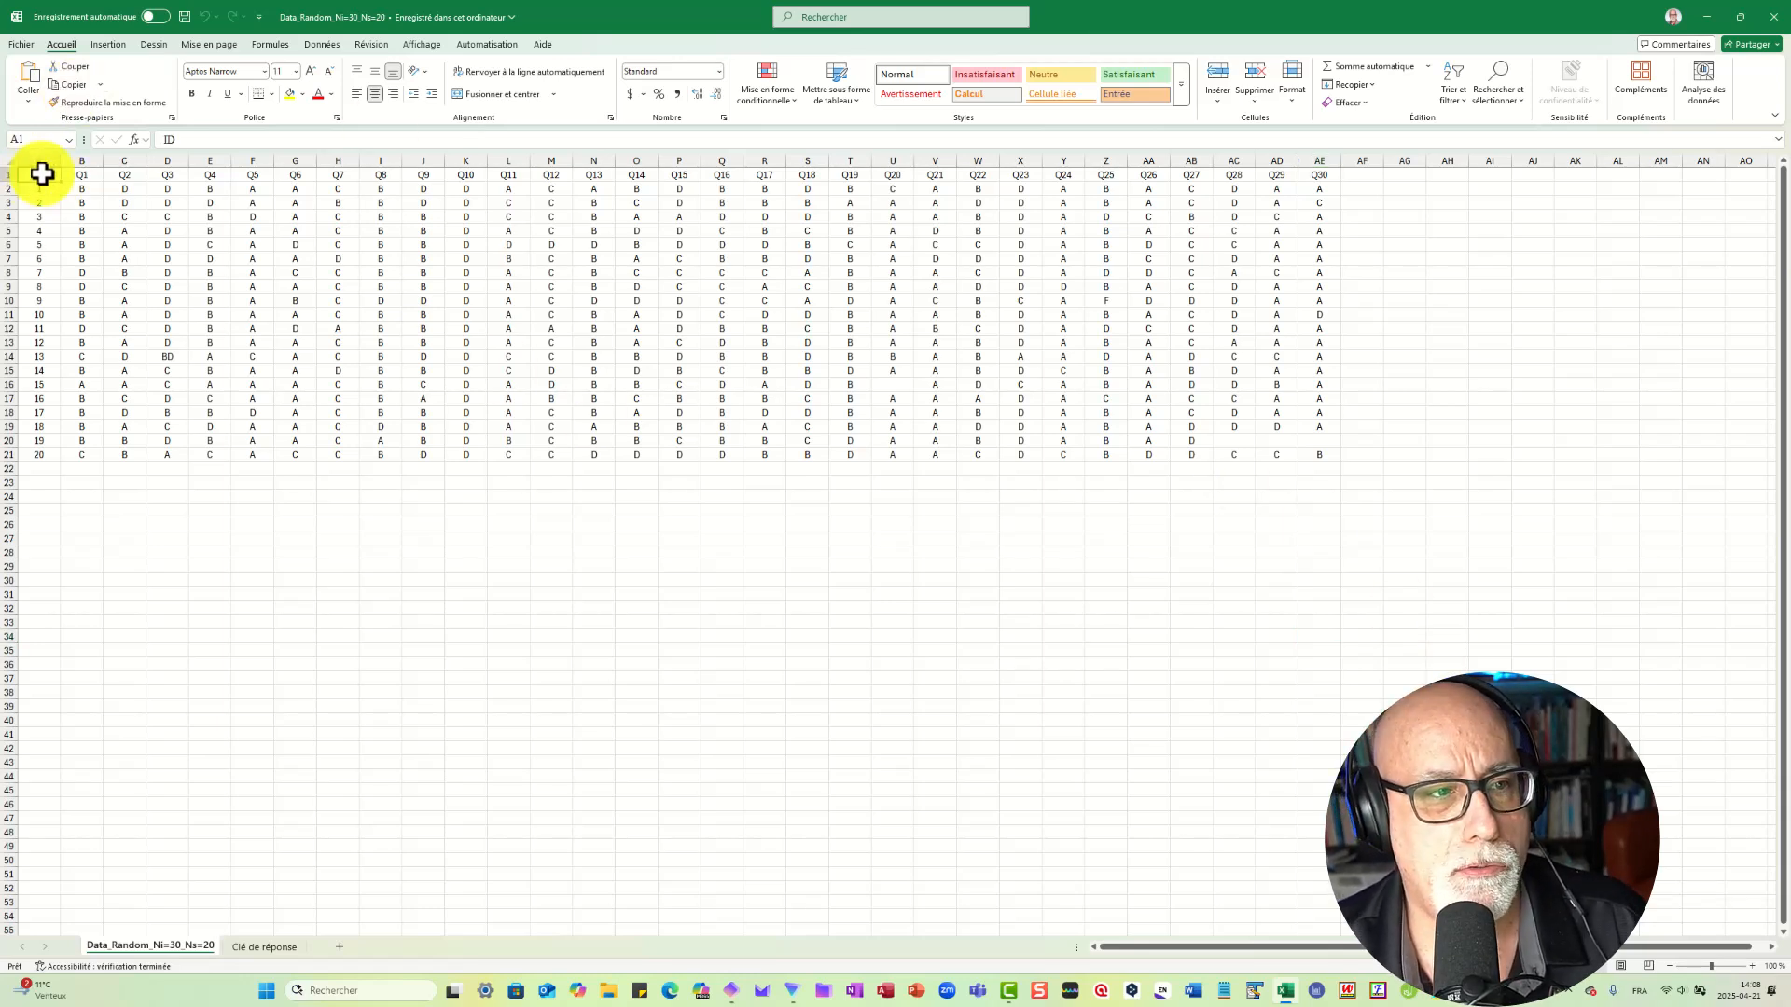
drag(42, 173, 1319, 174)
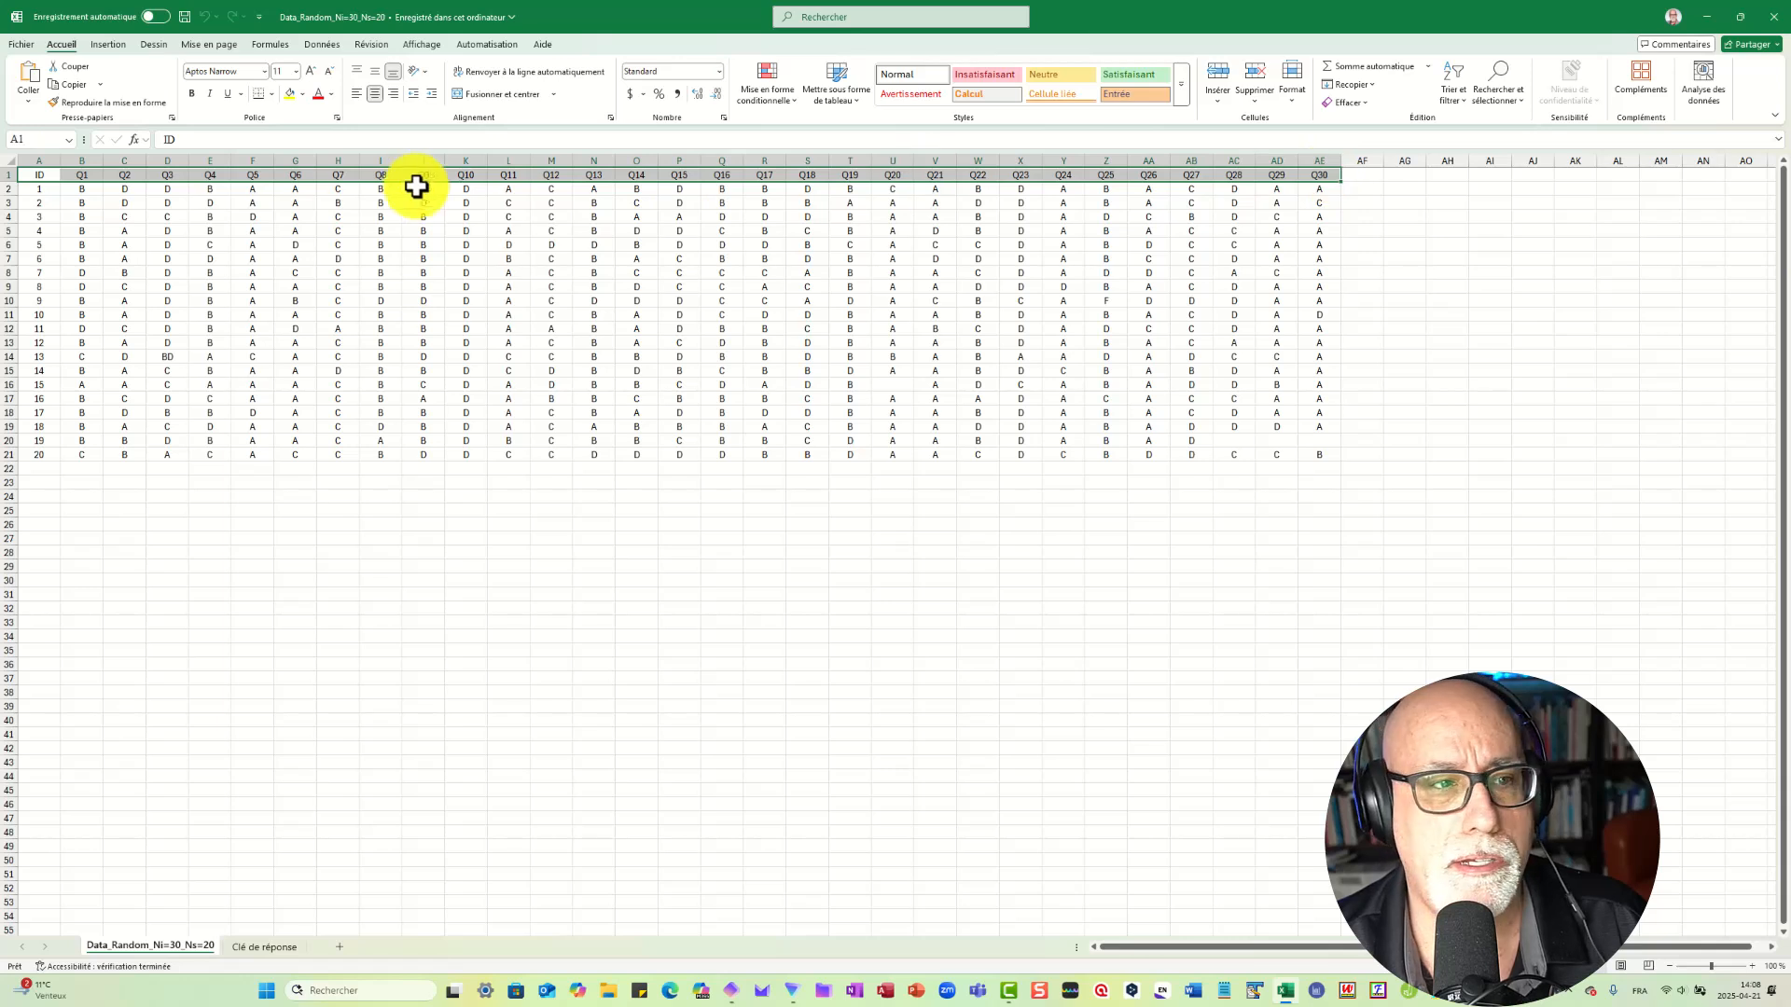
double_click(82, 175)
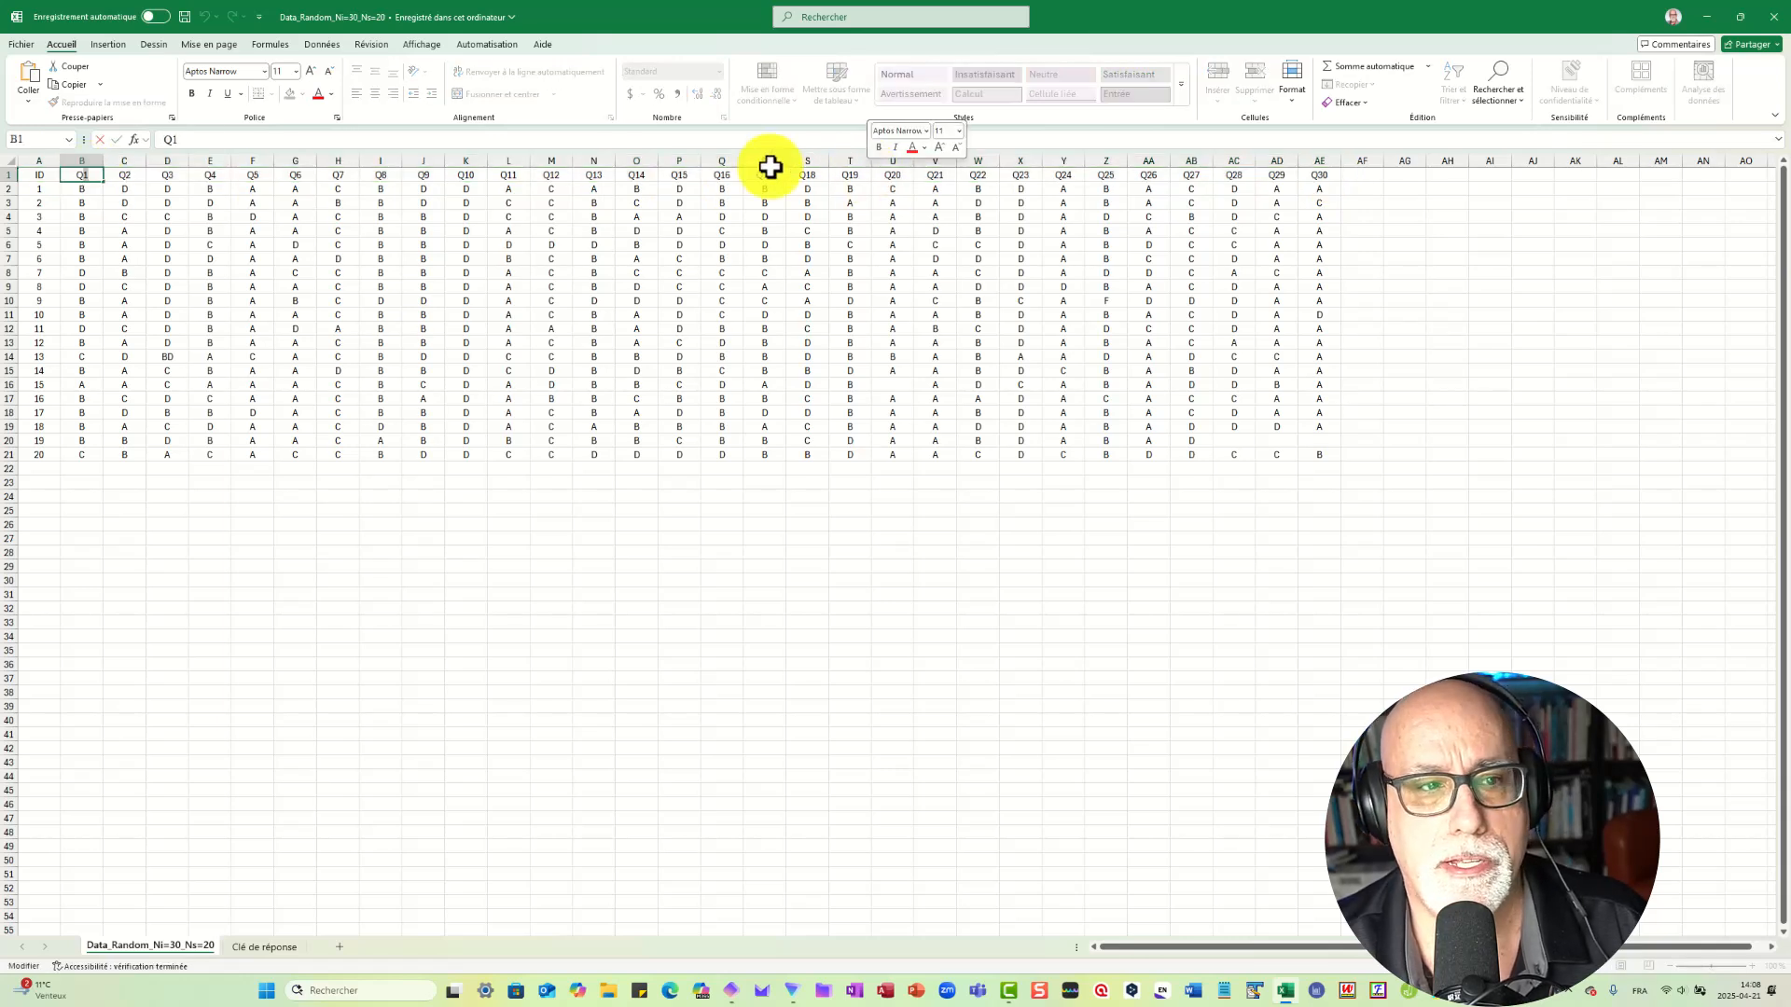
click(89, 239)
drag(76, 173, 1311, 172)
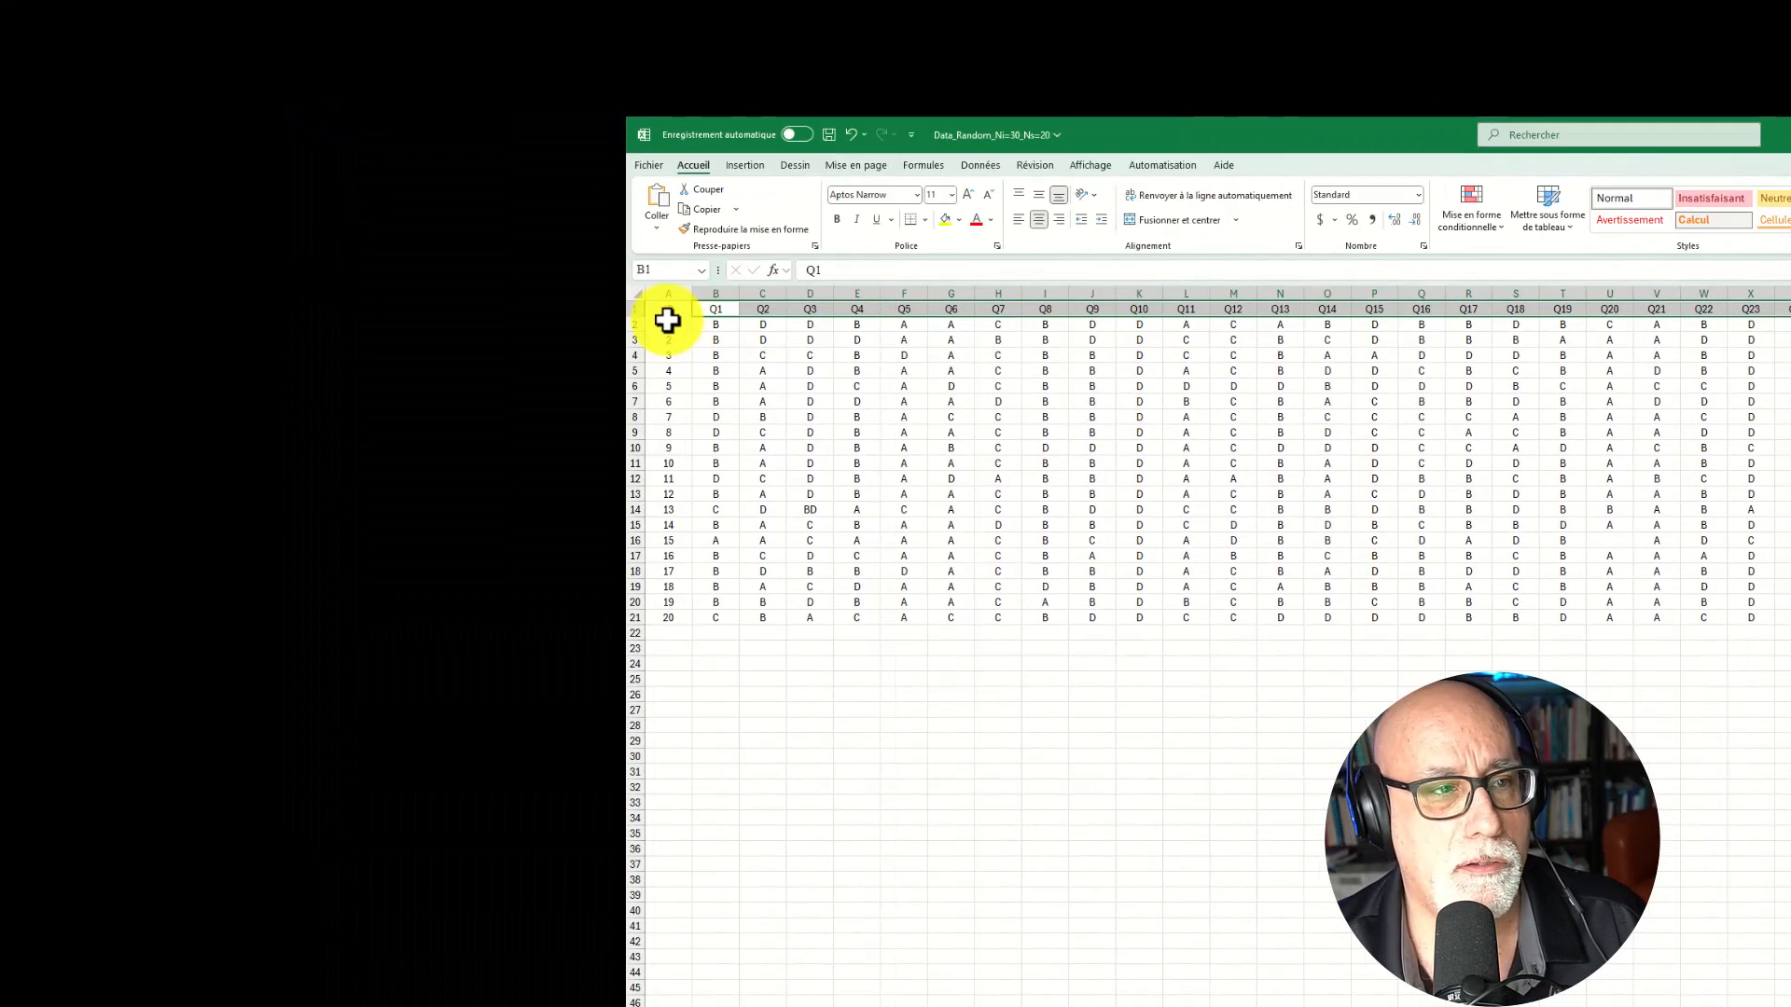
drag(659, 322, 658, 618)
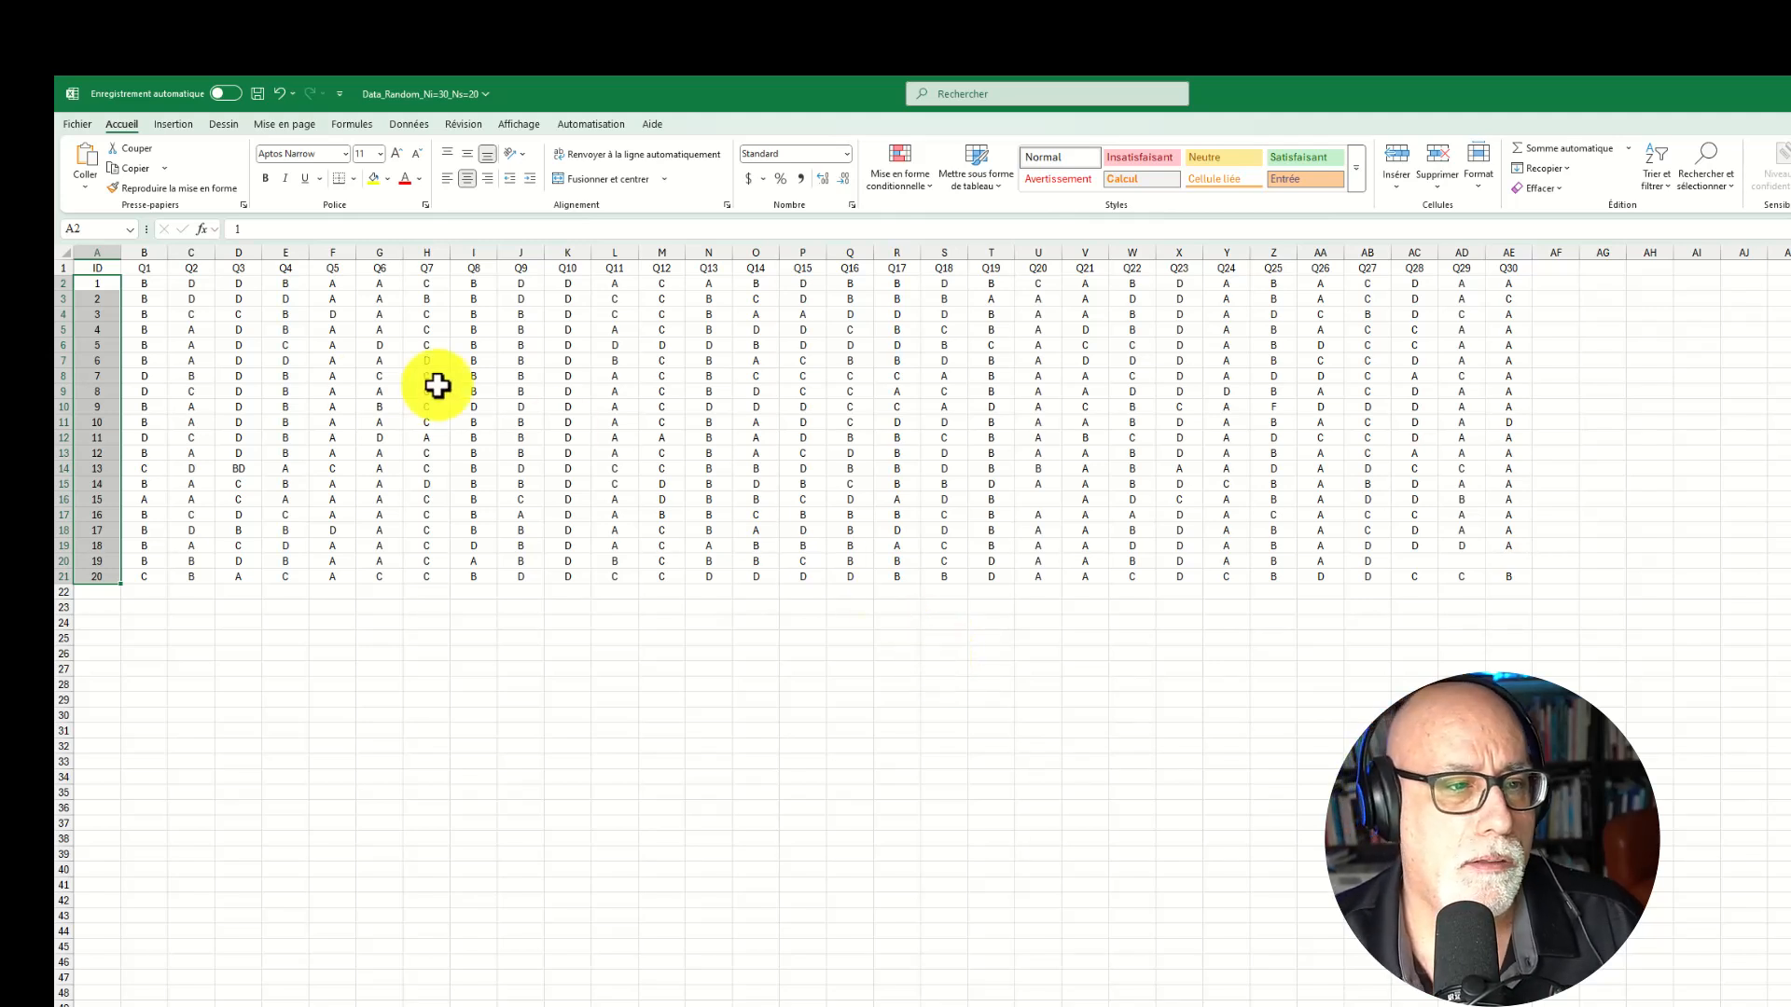
click(239, 469)
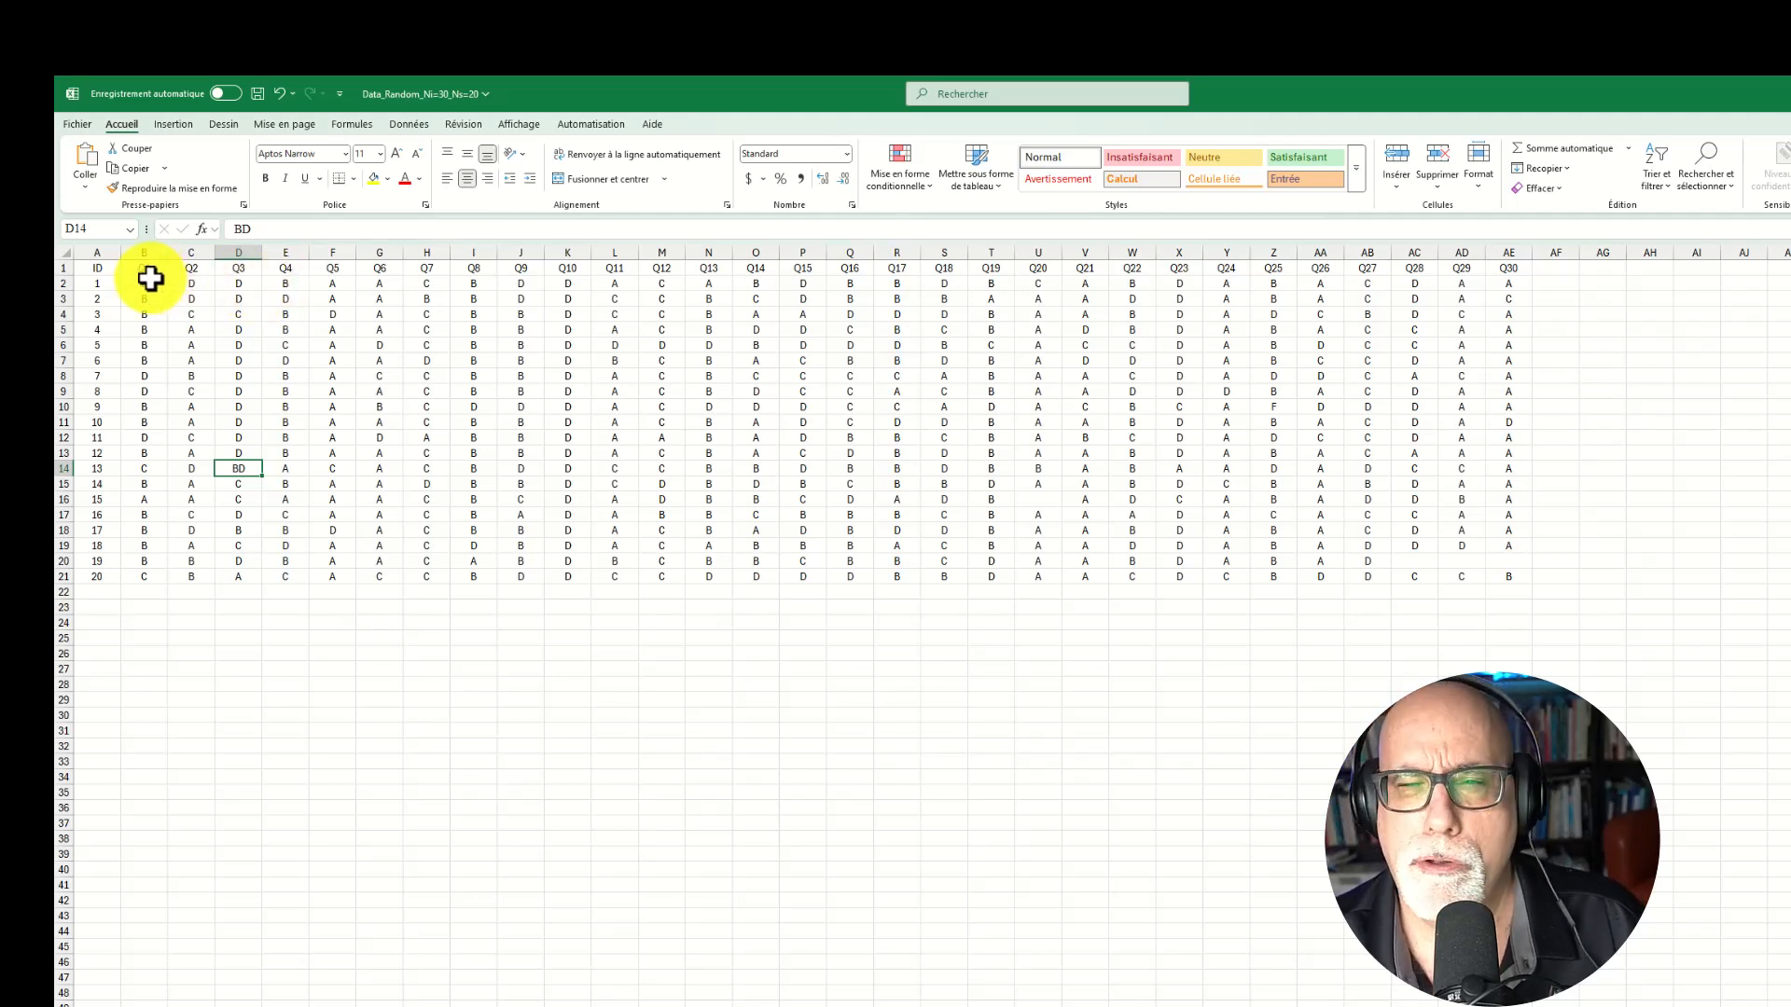
- Add filters to the question headers Q1 to Q30 in row 1
drag(140, 263, 1508, 269)
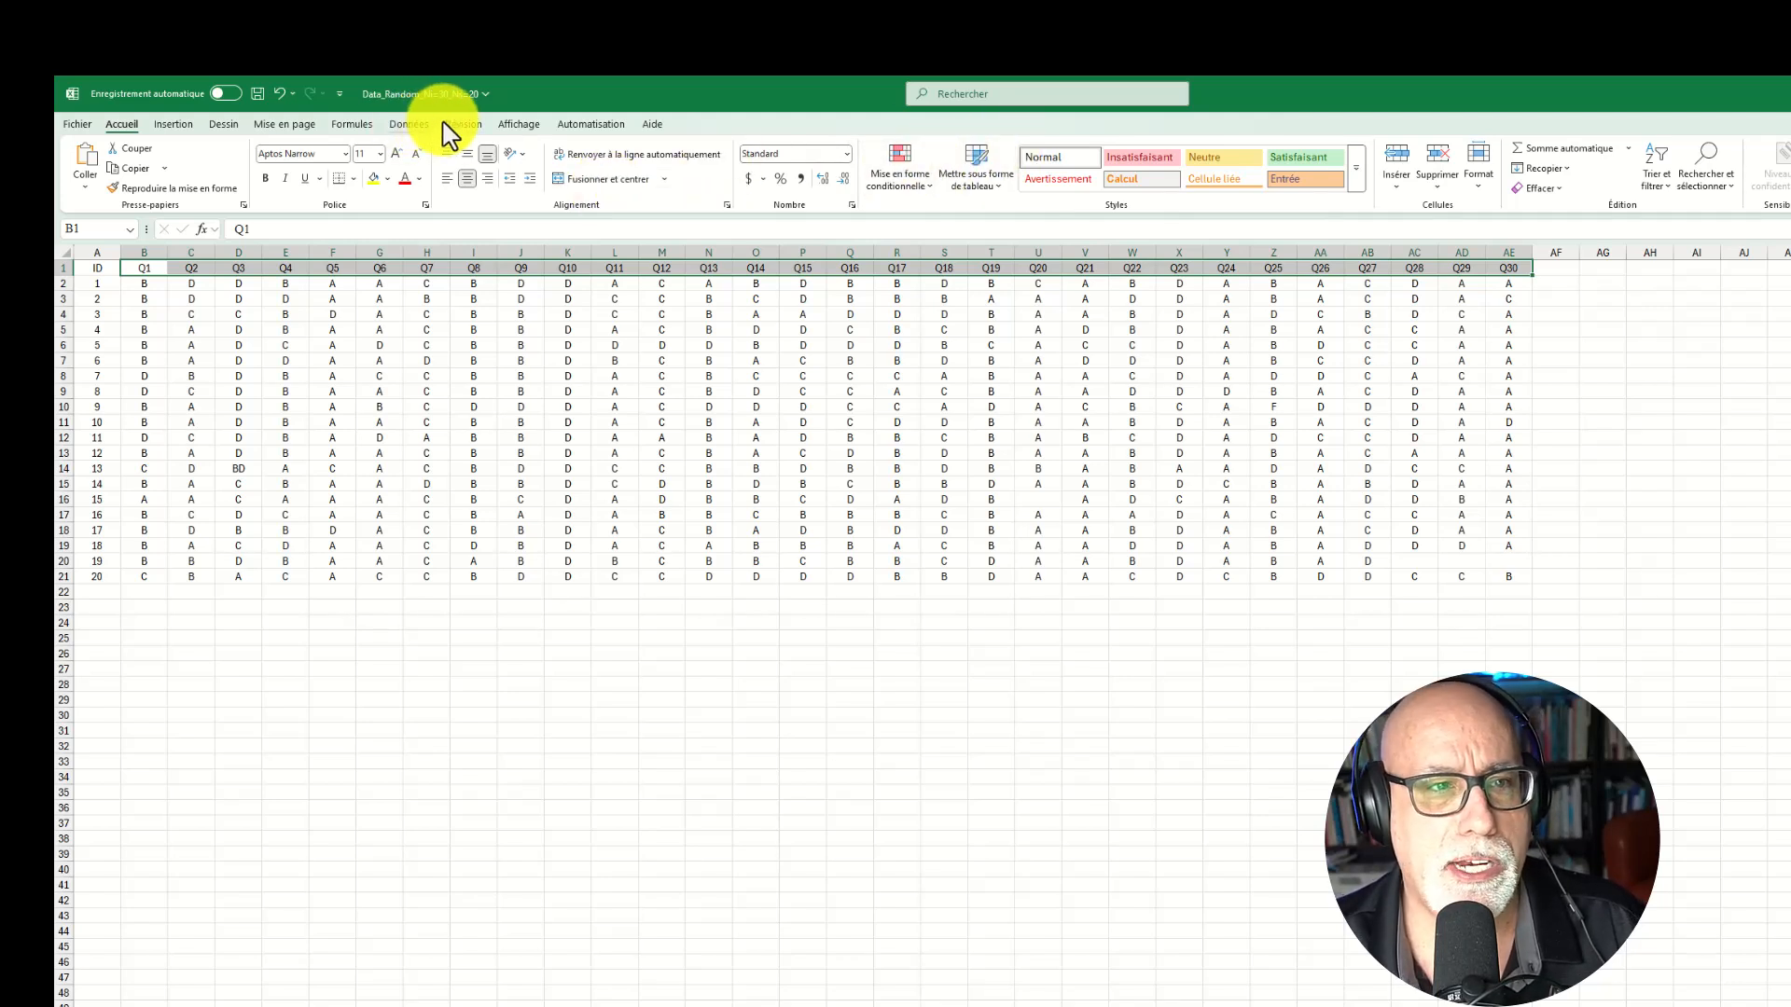
click(413, 128)
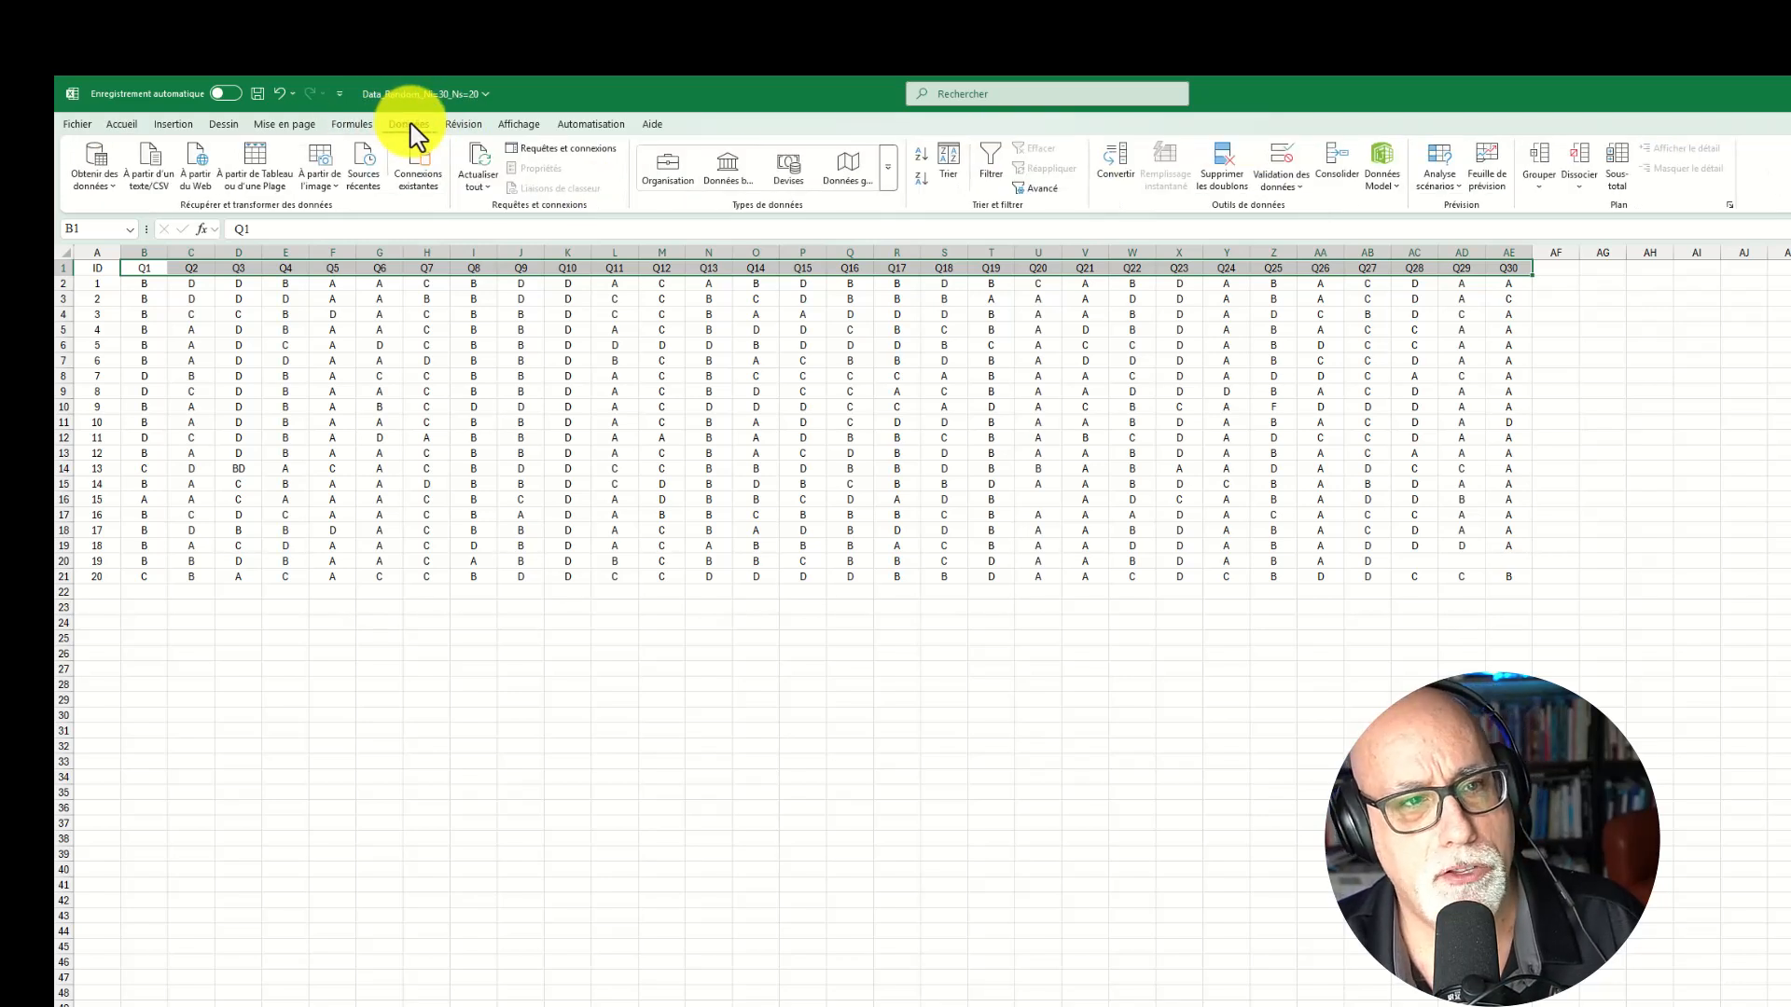
click(990, 160)
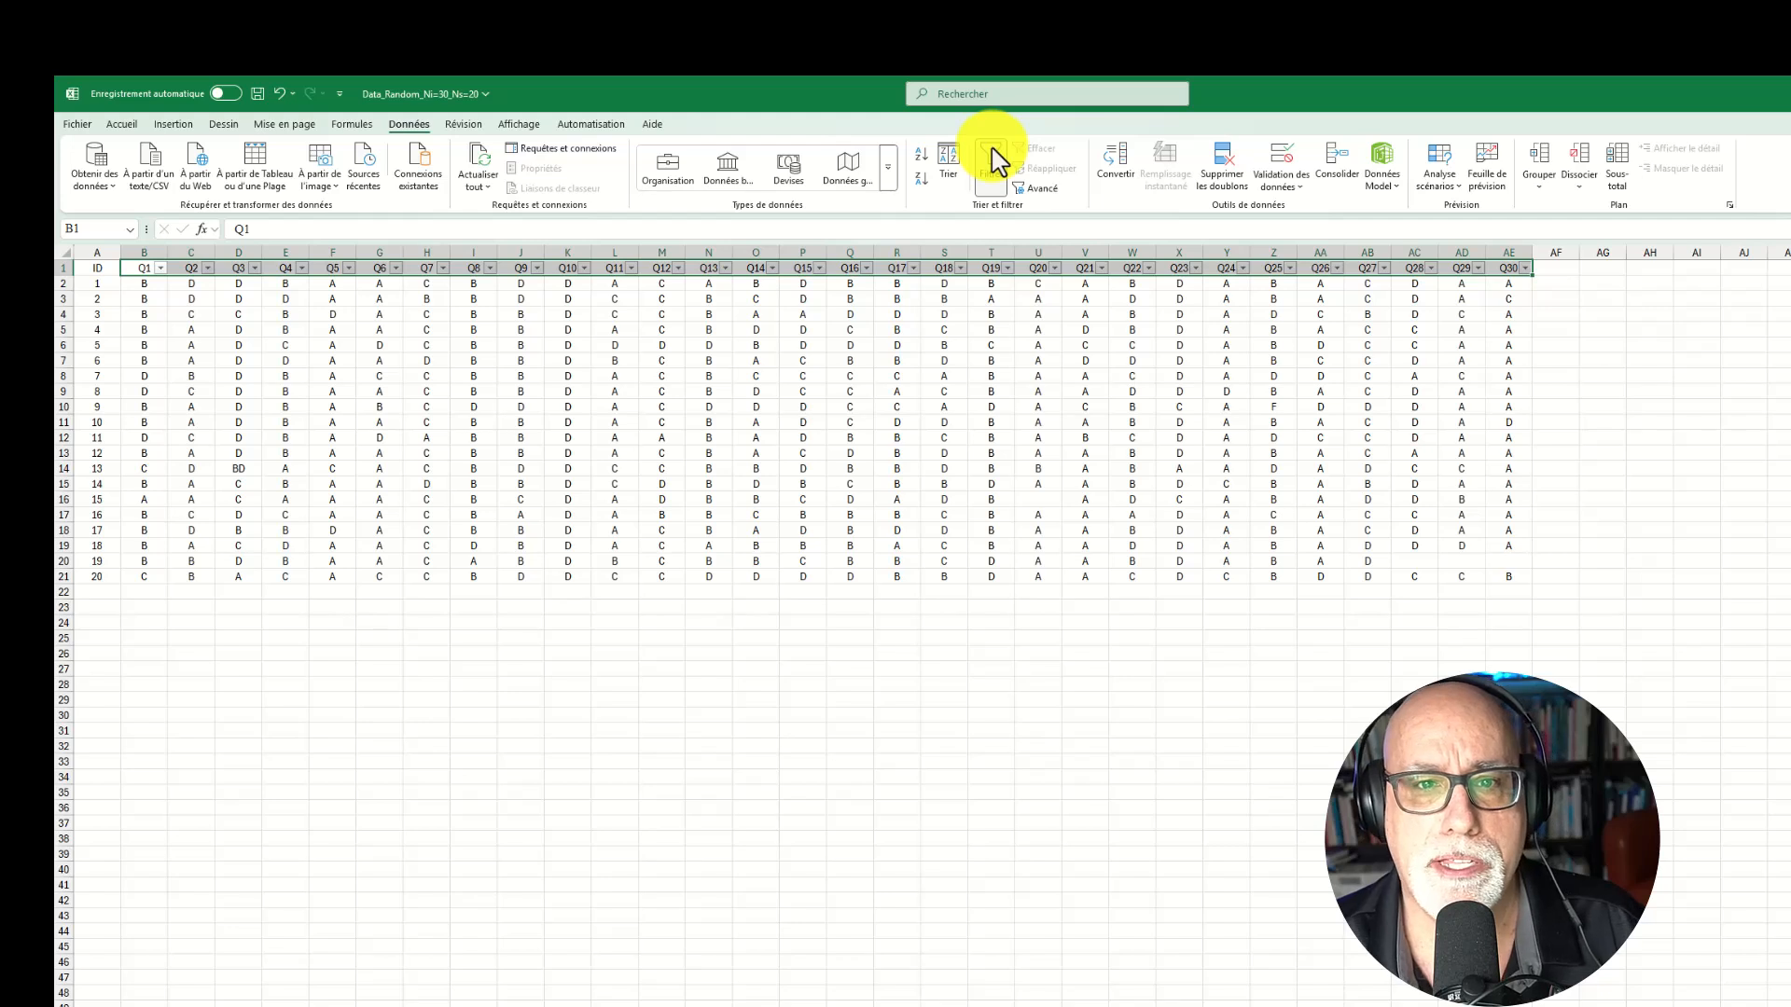
- Inspect the answer values listed in the filters of Q1 to Q5, Q30 and Q20 without filtering any rows
click(163, 271)
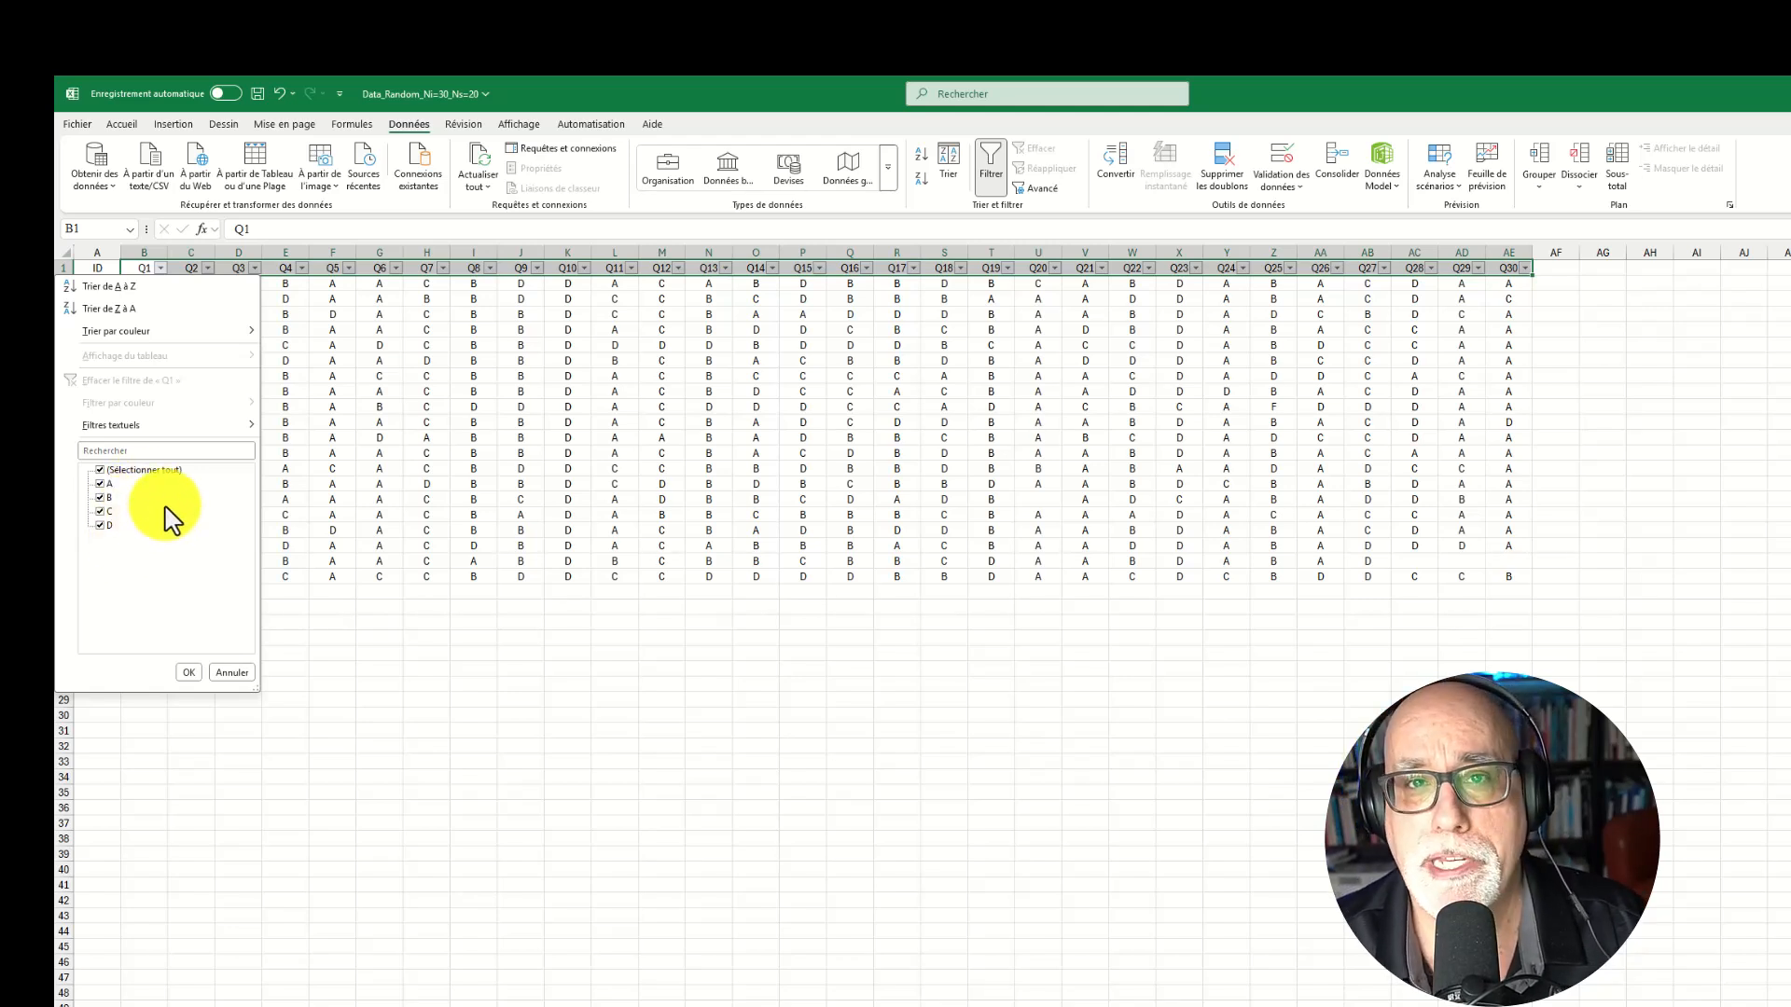
click(205, 267)
click(208, 267)
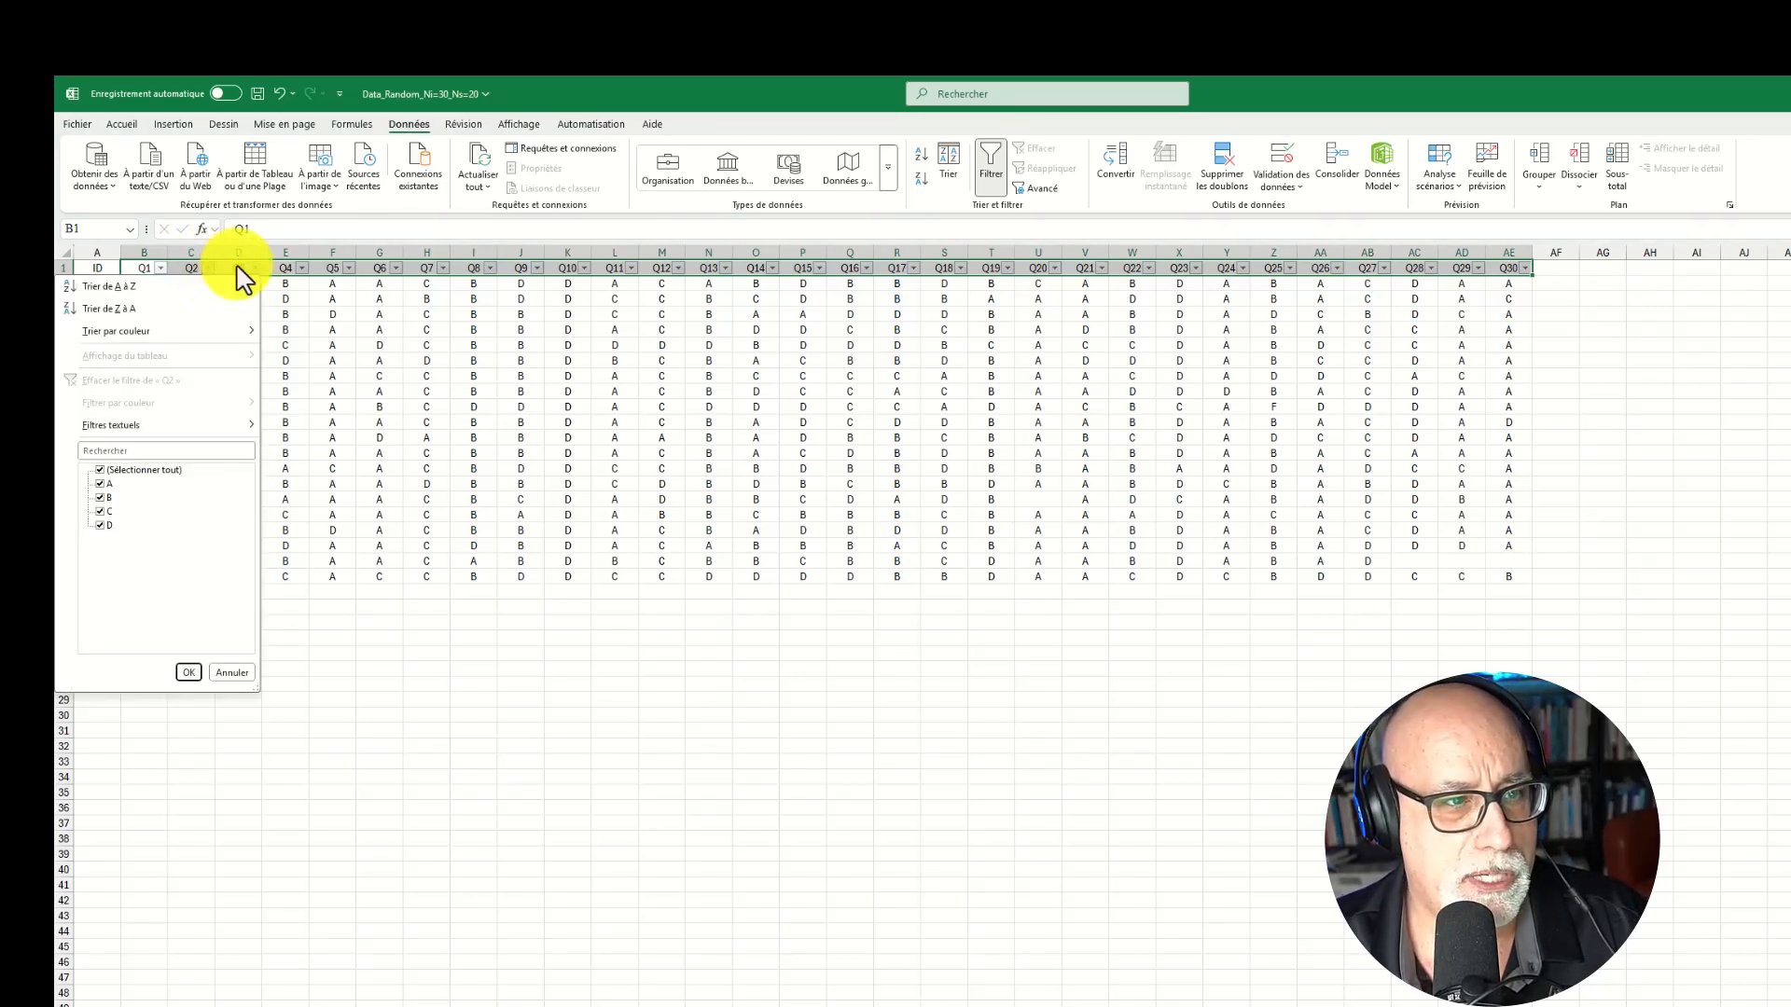
click(253, 269)
click(256, 270)
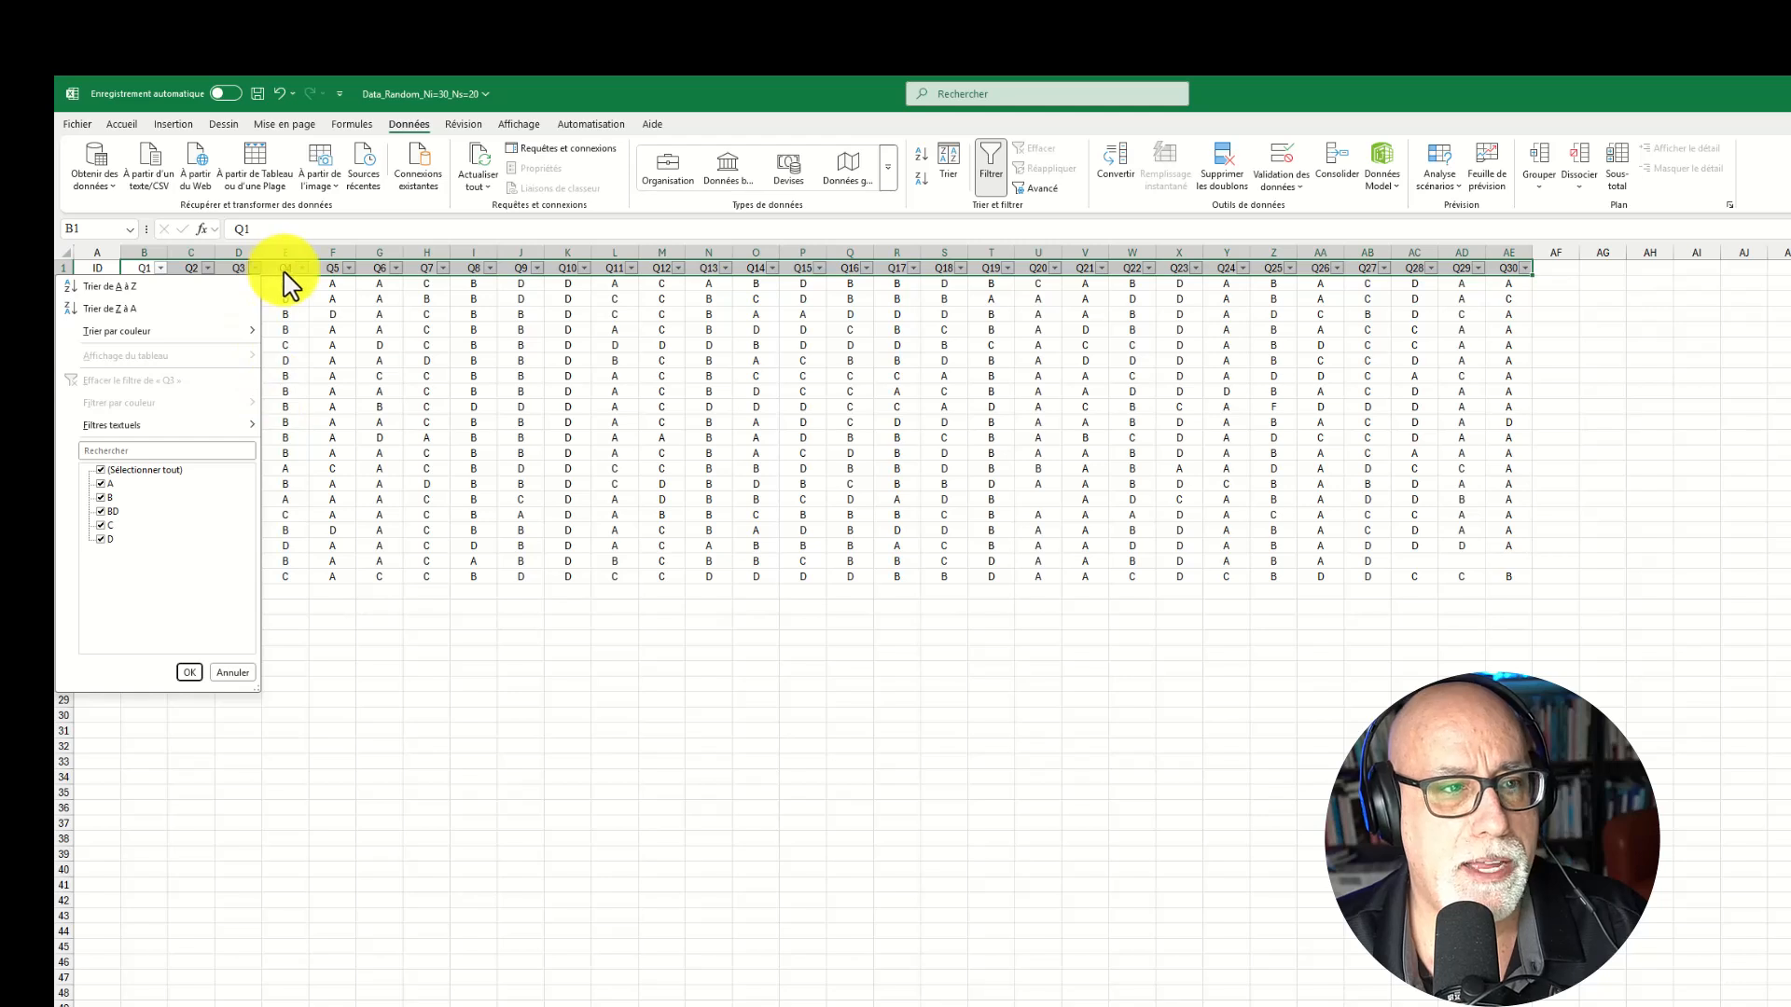
click(308, 282)
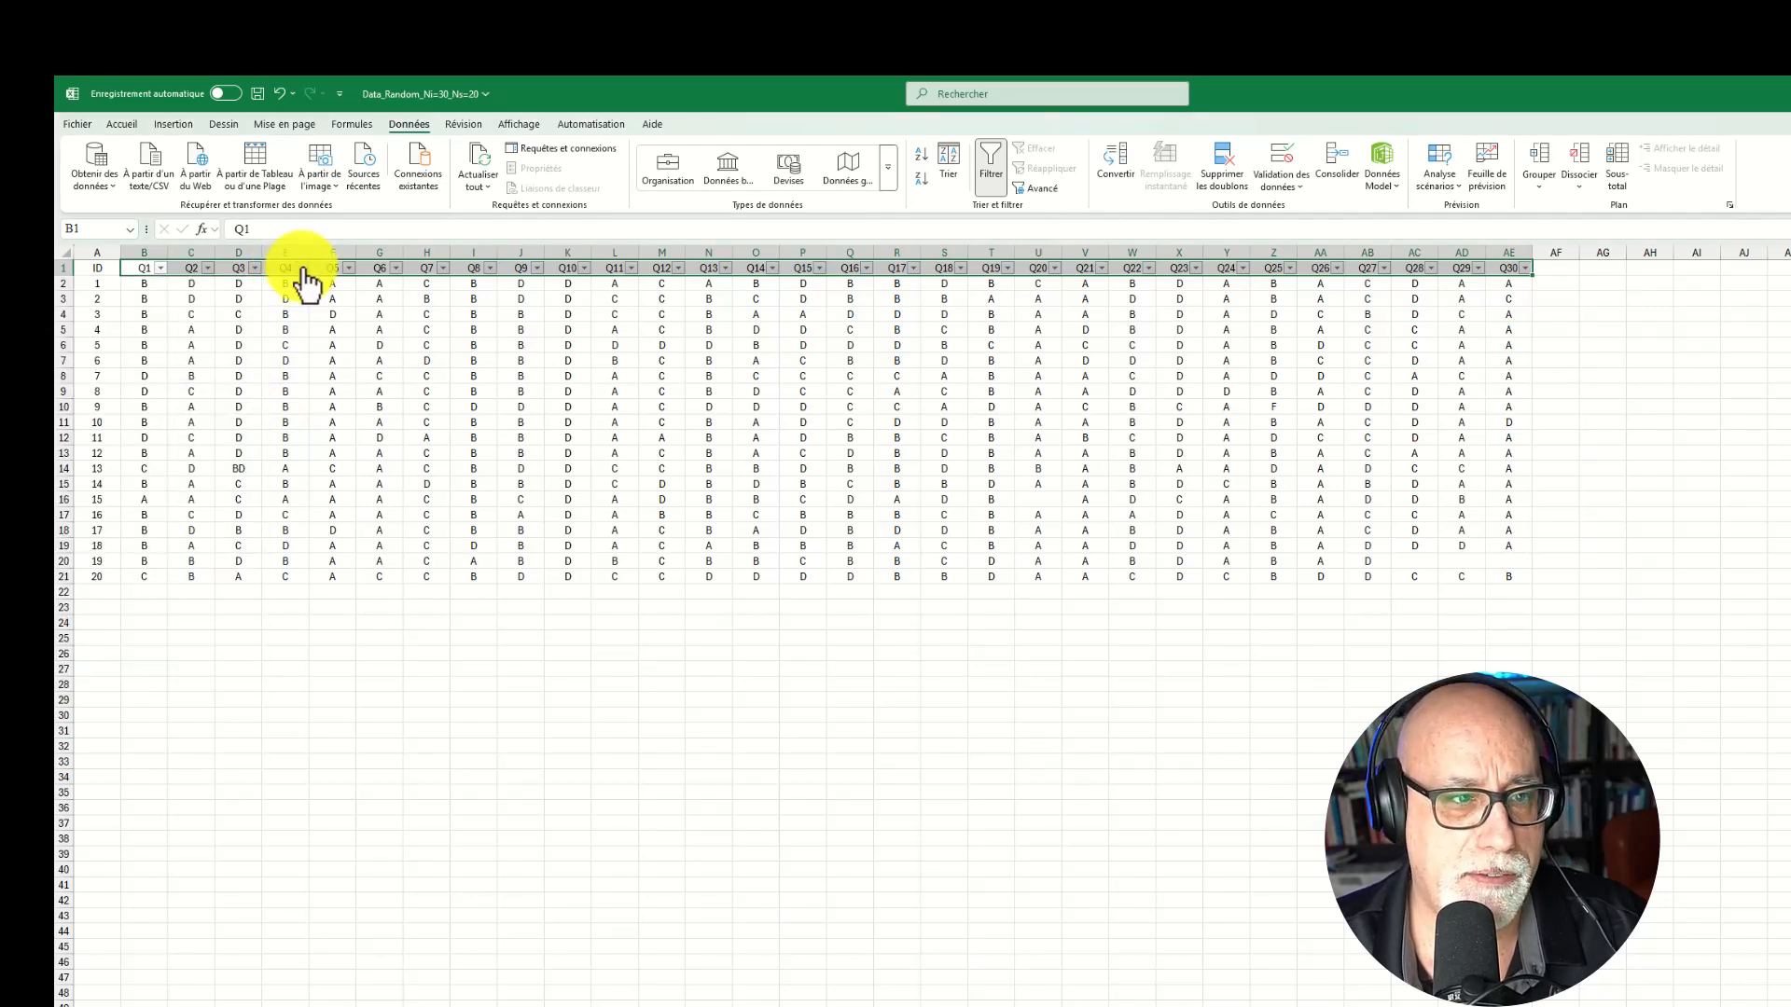
click(301, 268)
click(352, 271)
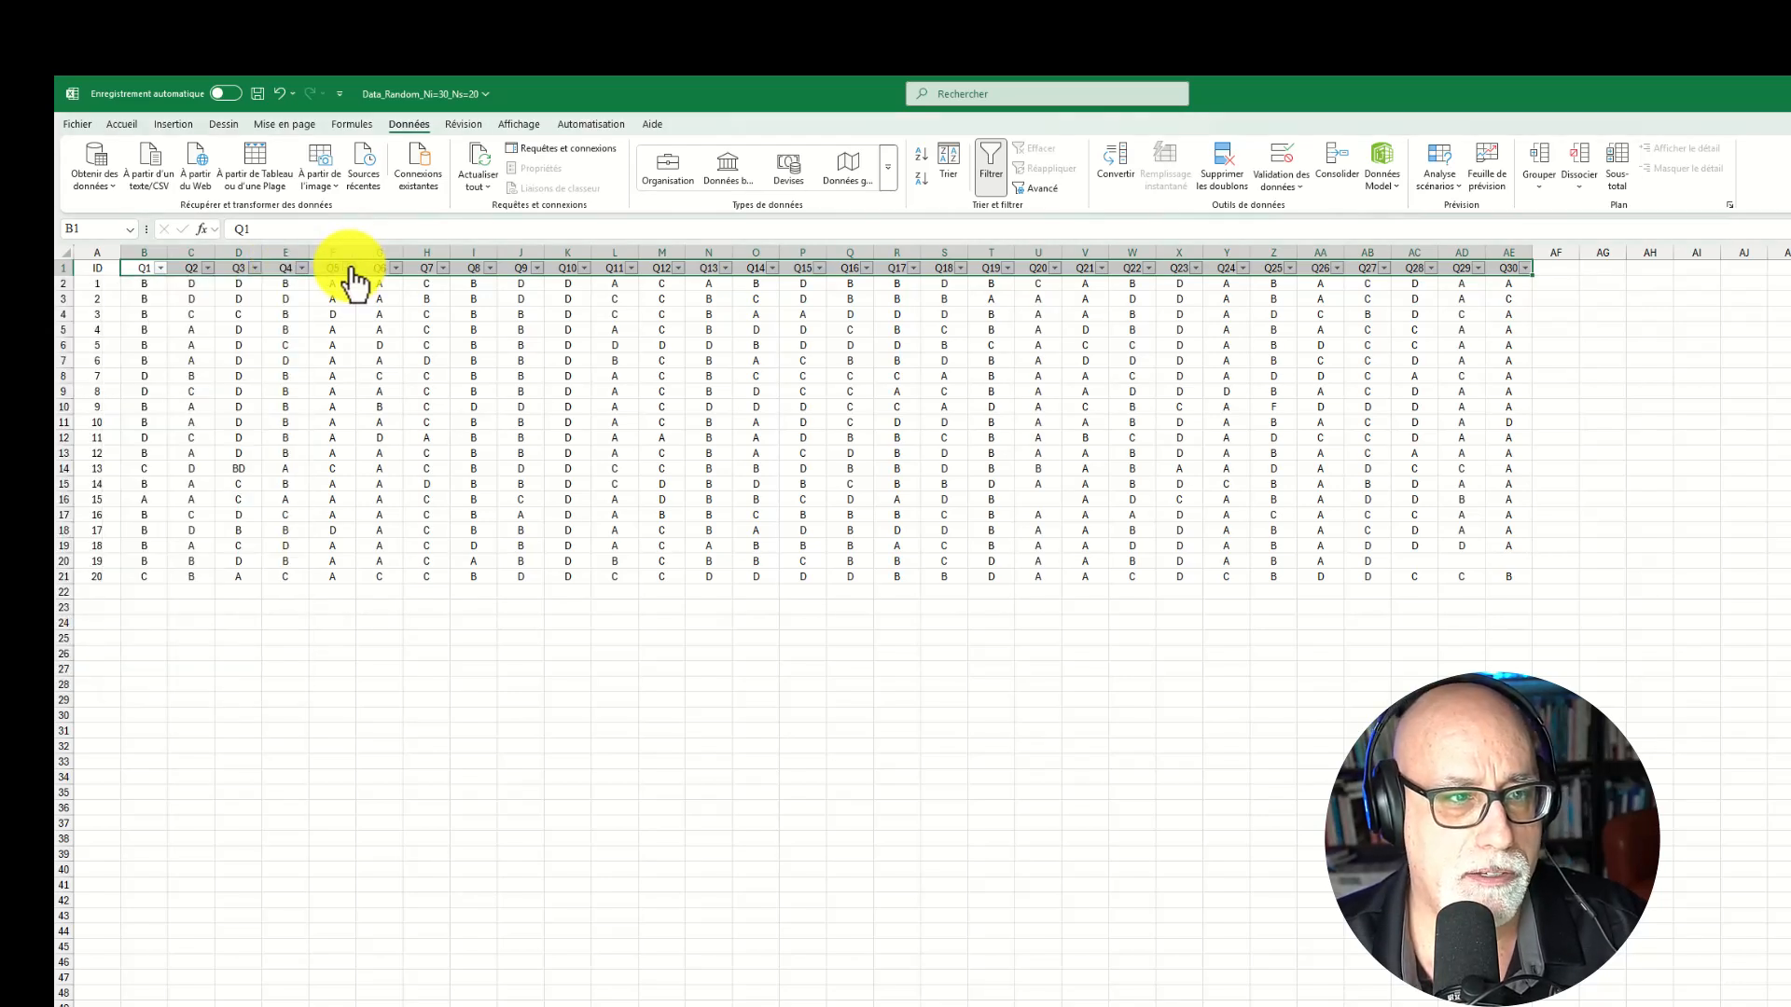
click(350, 270)
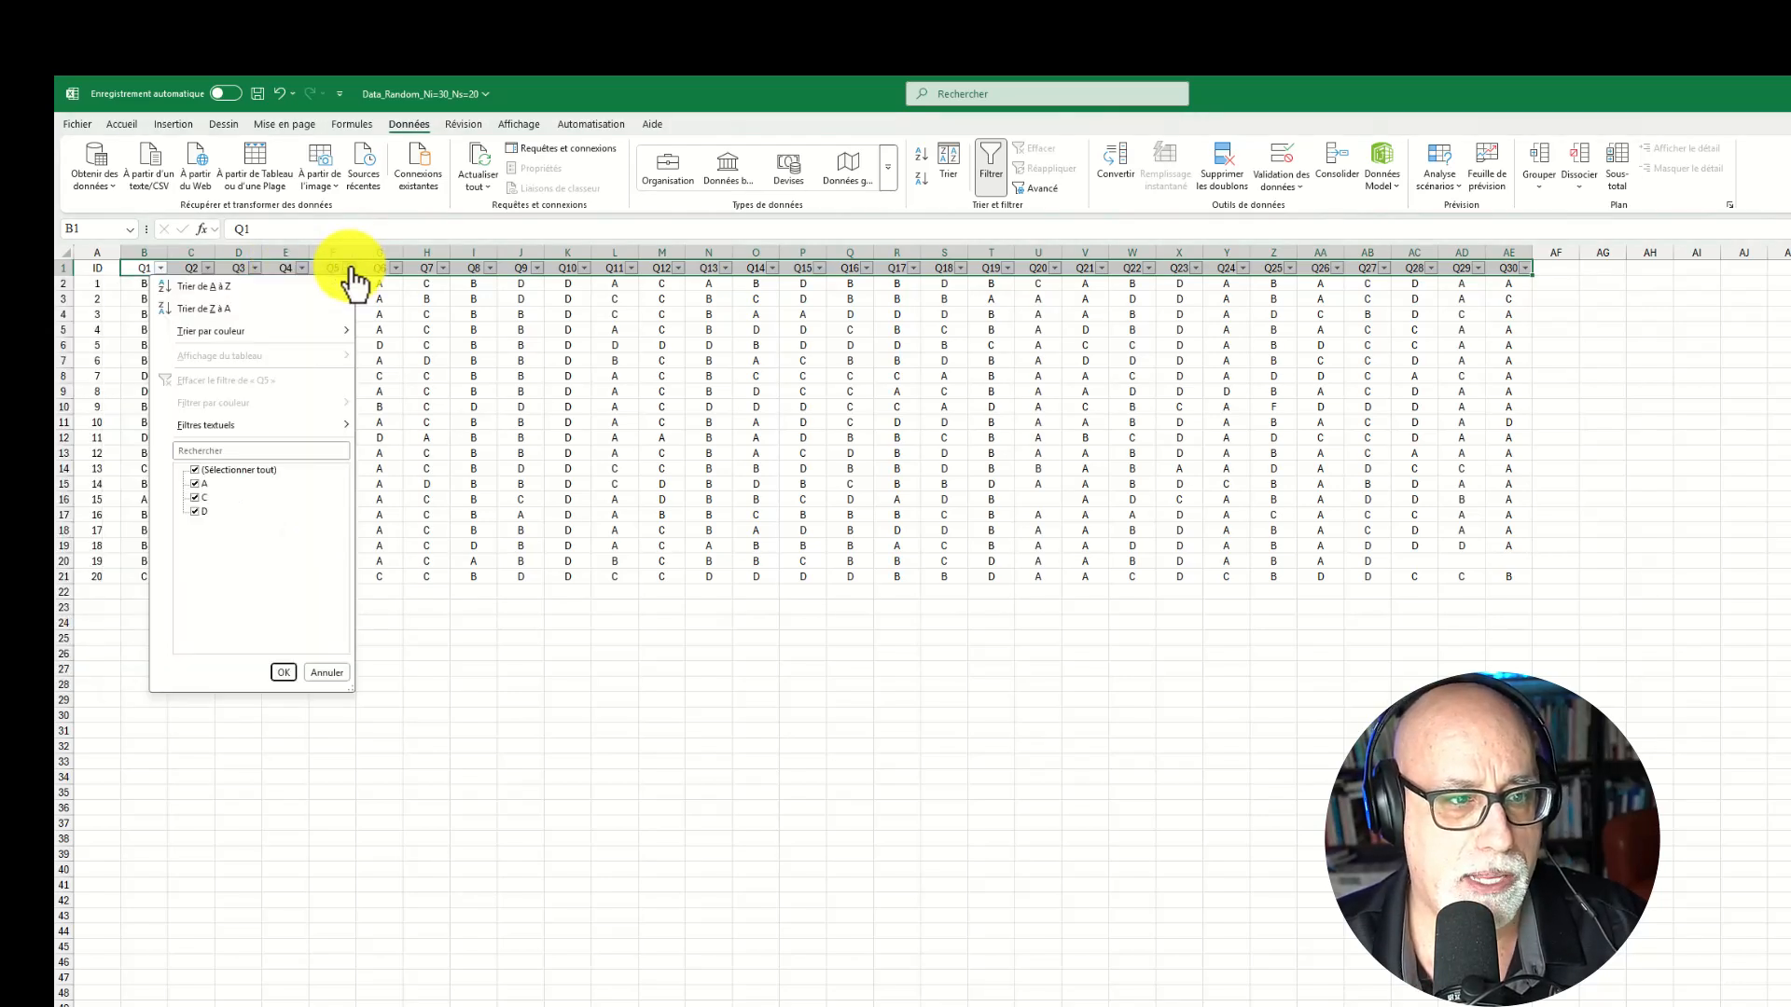
click(1526, 272)
click(1524, 269)
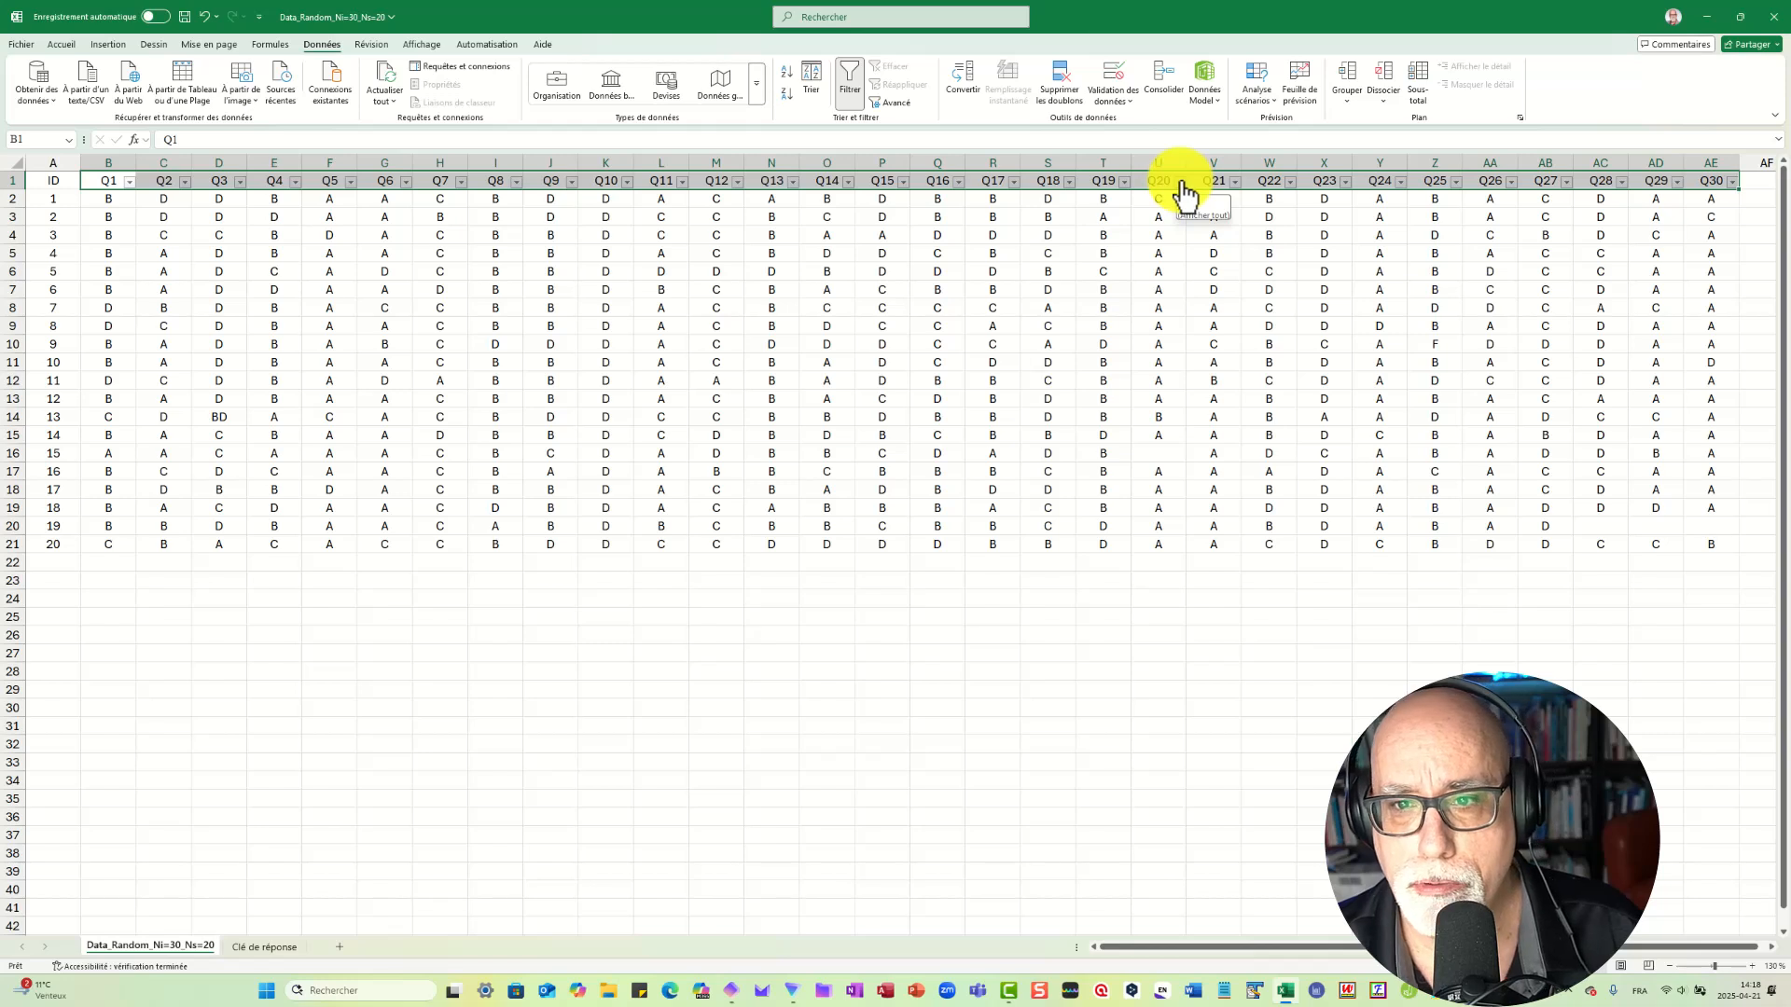
click(1181, 182)
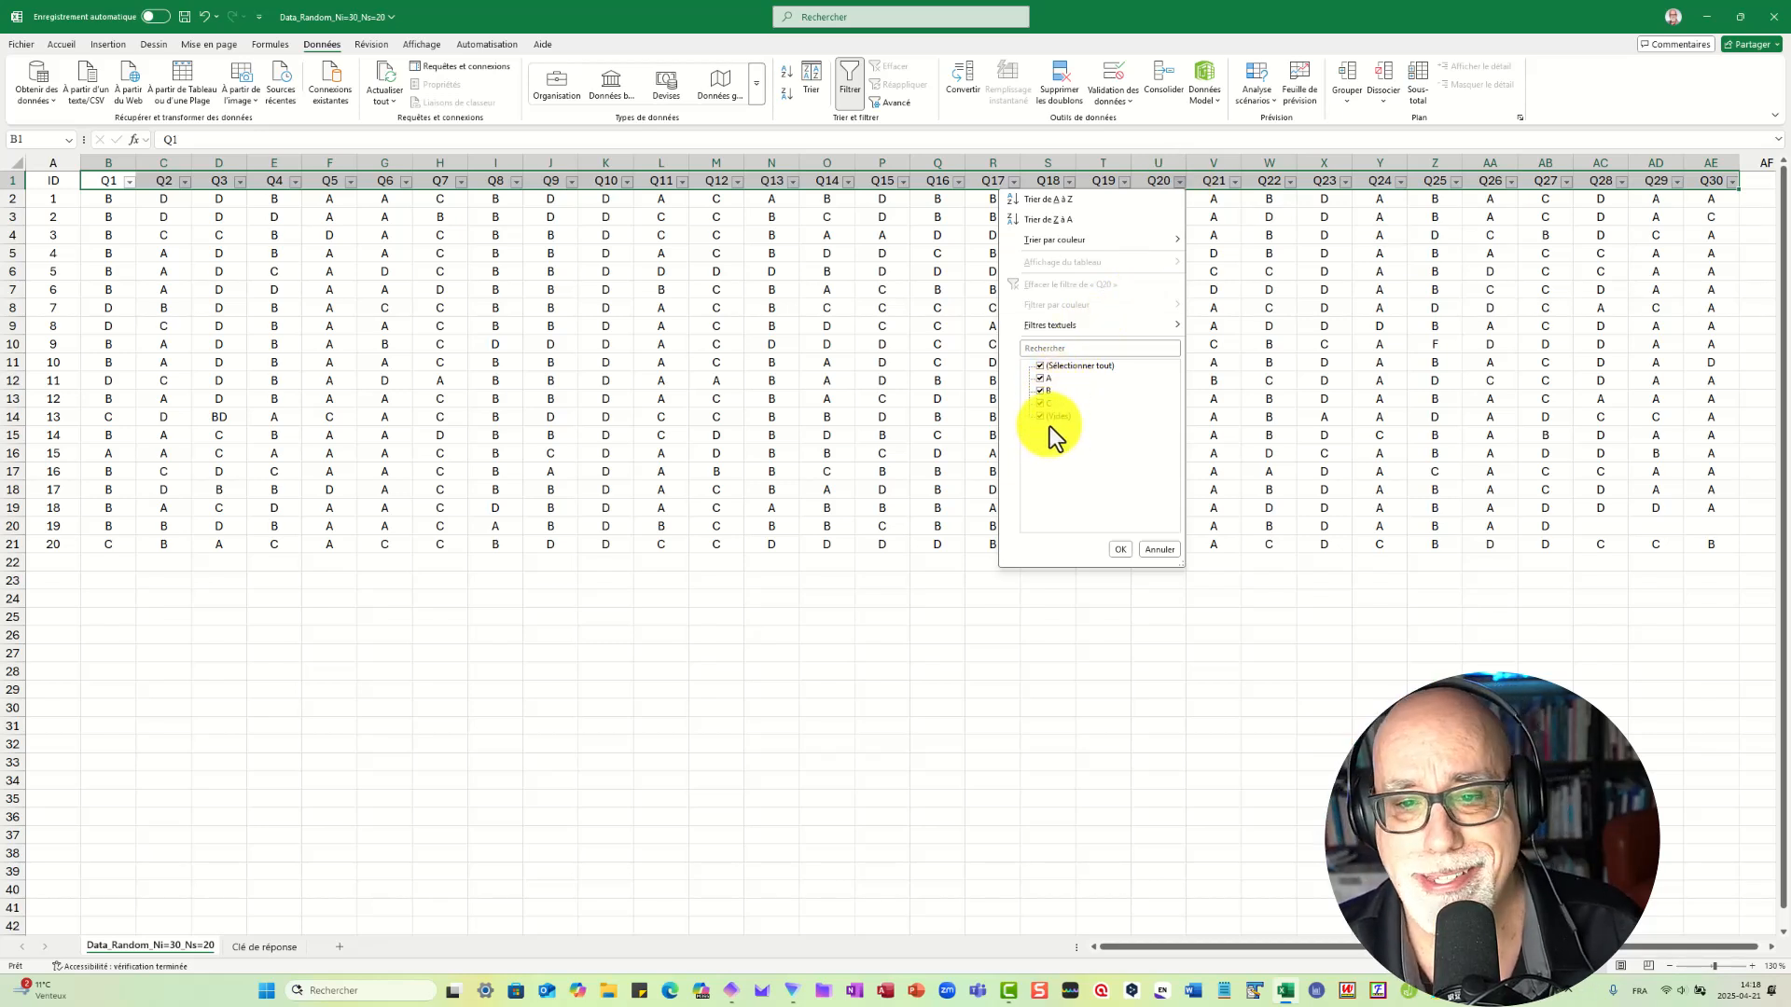
click(1161, 549)
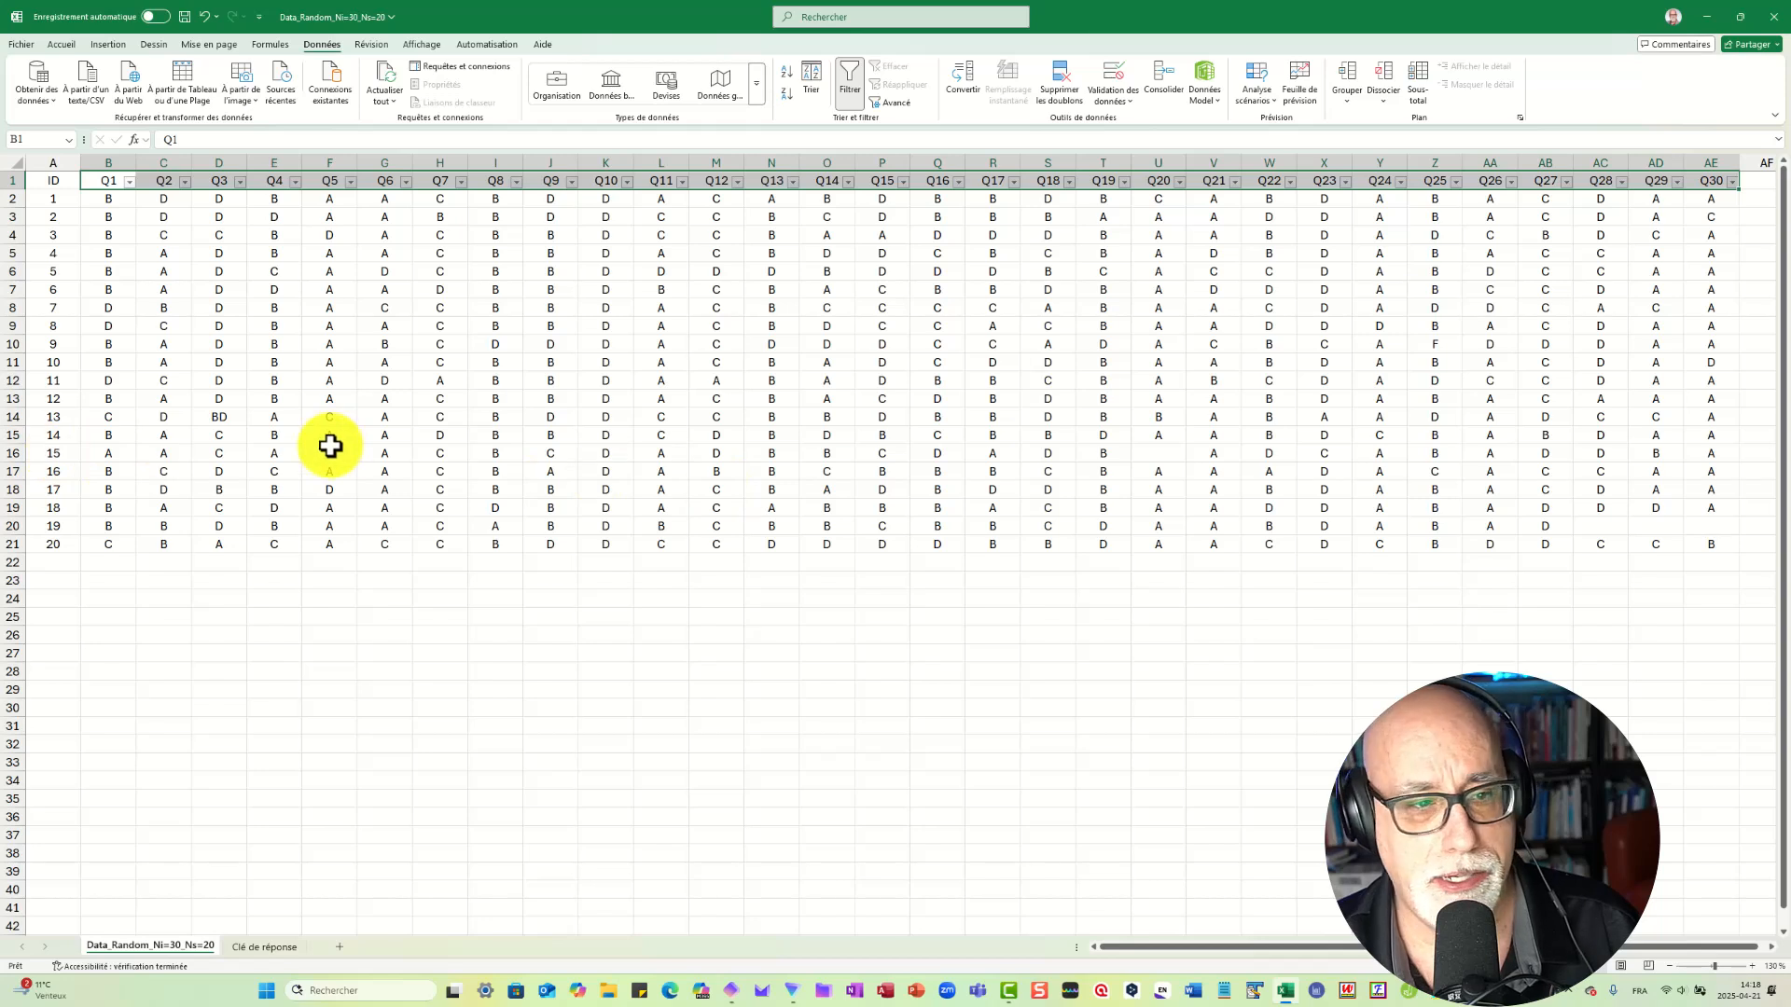
- Locate the blank answers of IDs 15 and 19, and enter 0 for Q20 of ID 15 in cell U16
click(1161, 453)
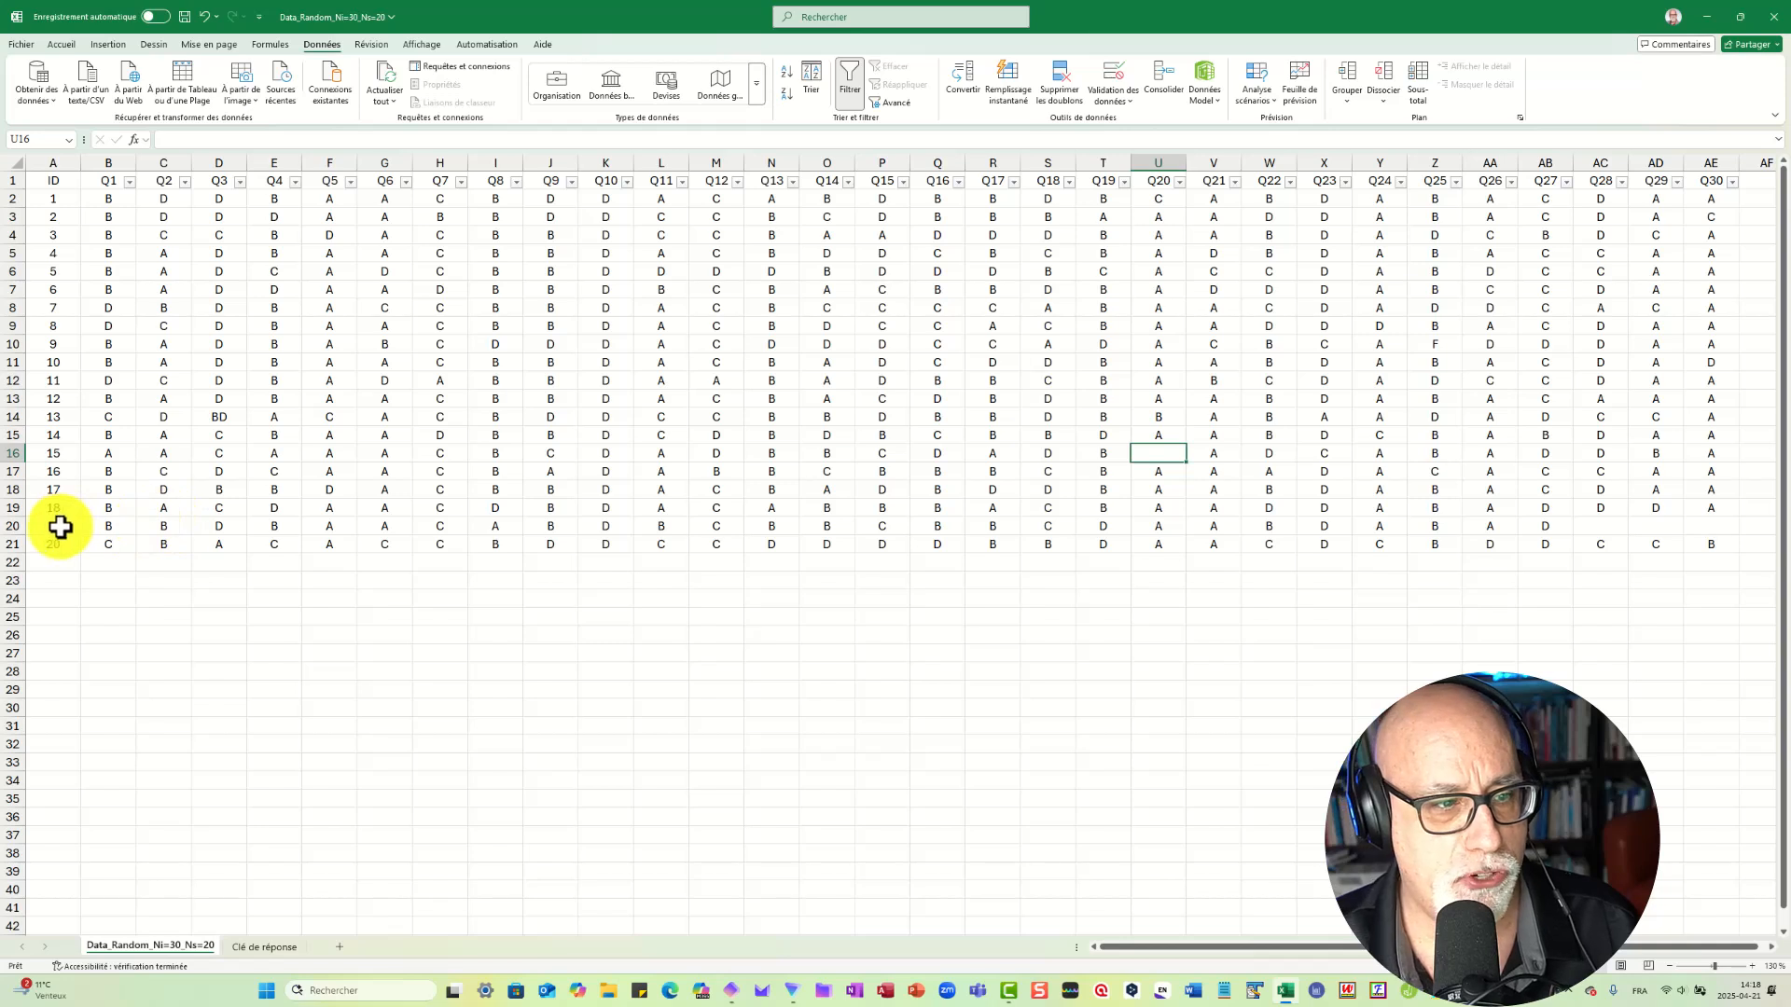
click(8, 525)
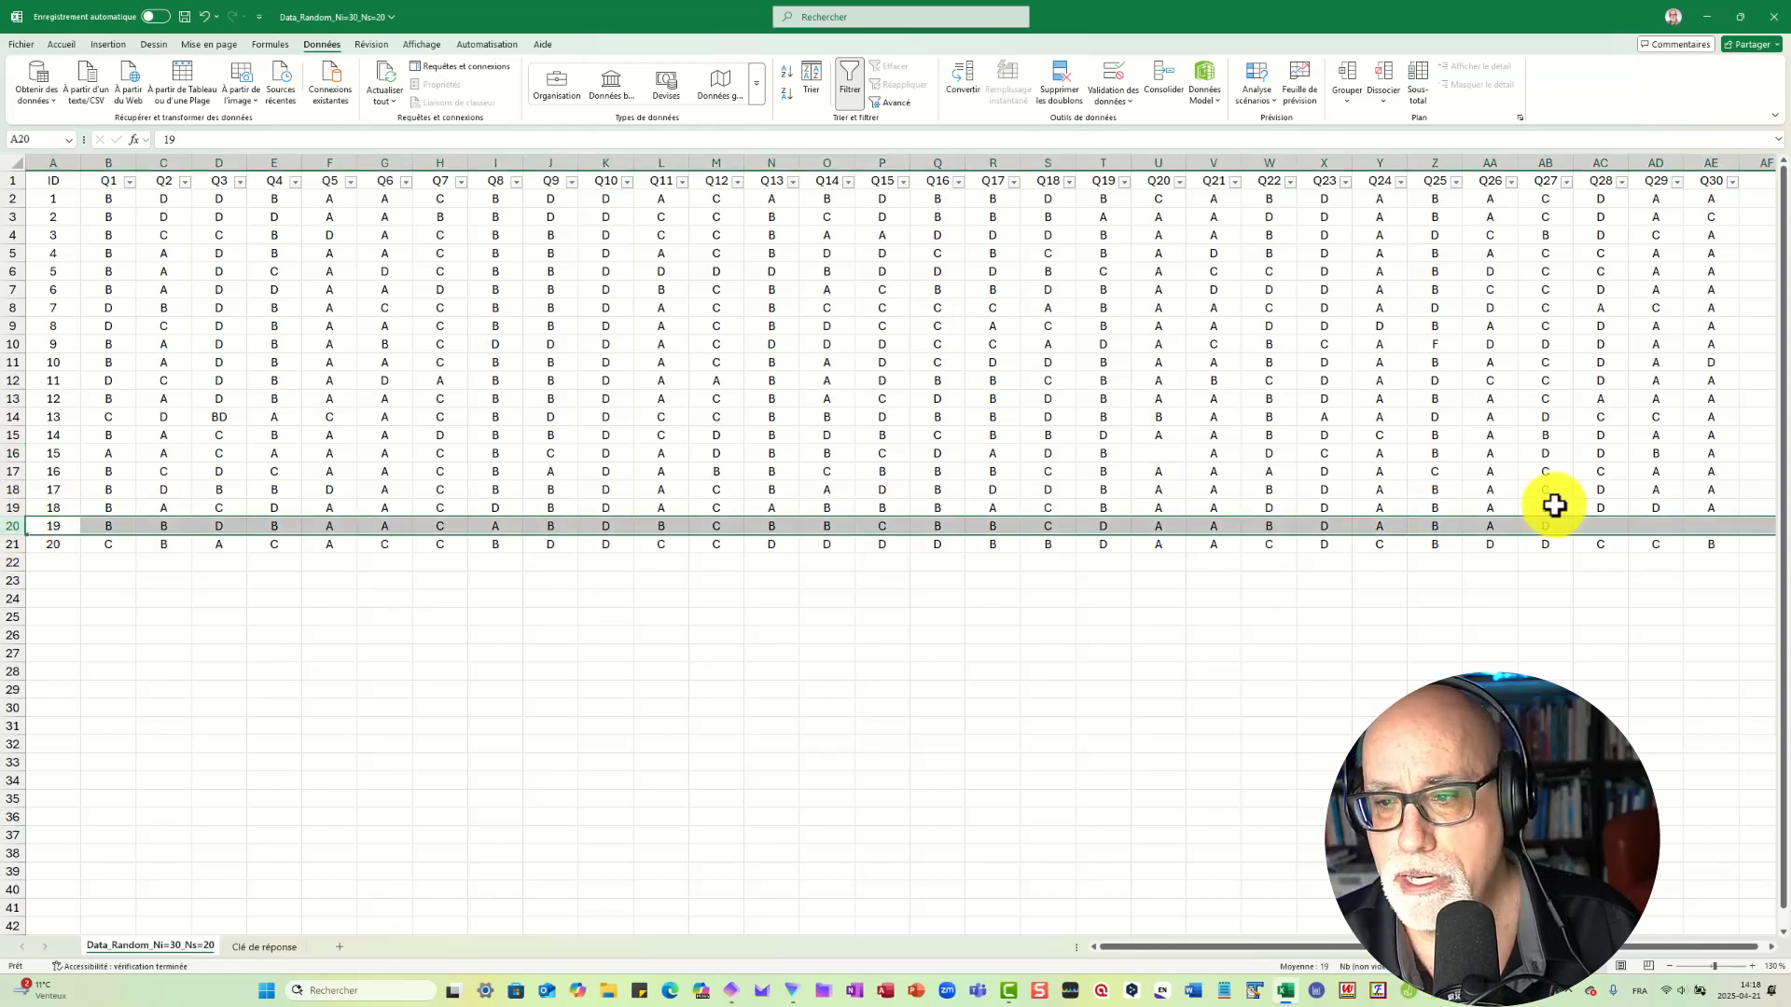
click(1613, 527)
drag(1628, 528, 1697, 527)
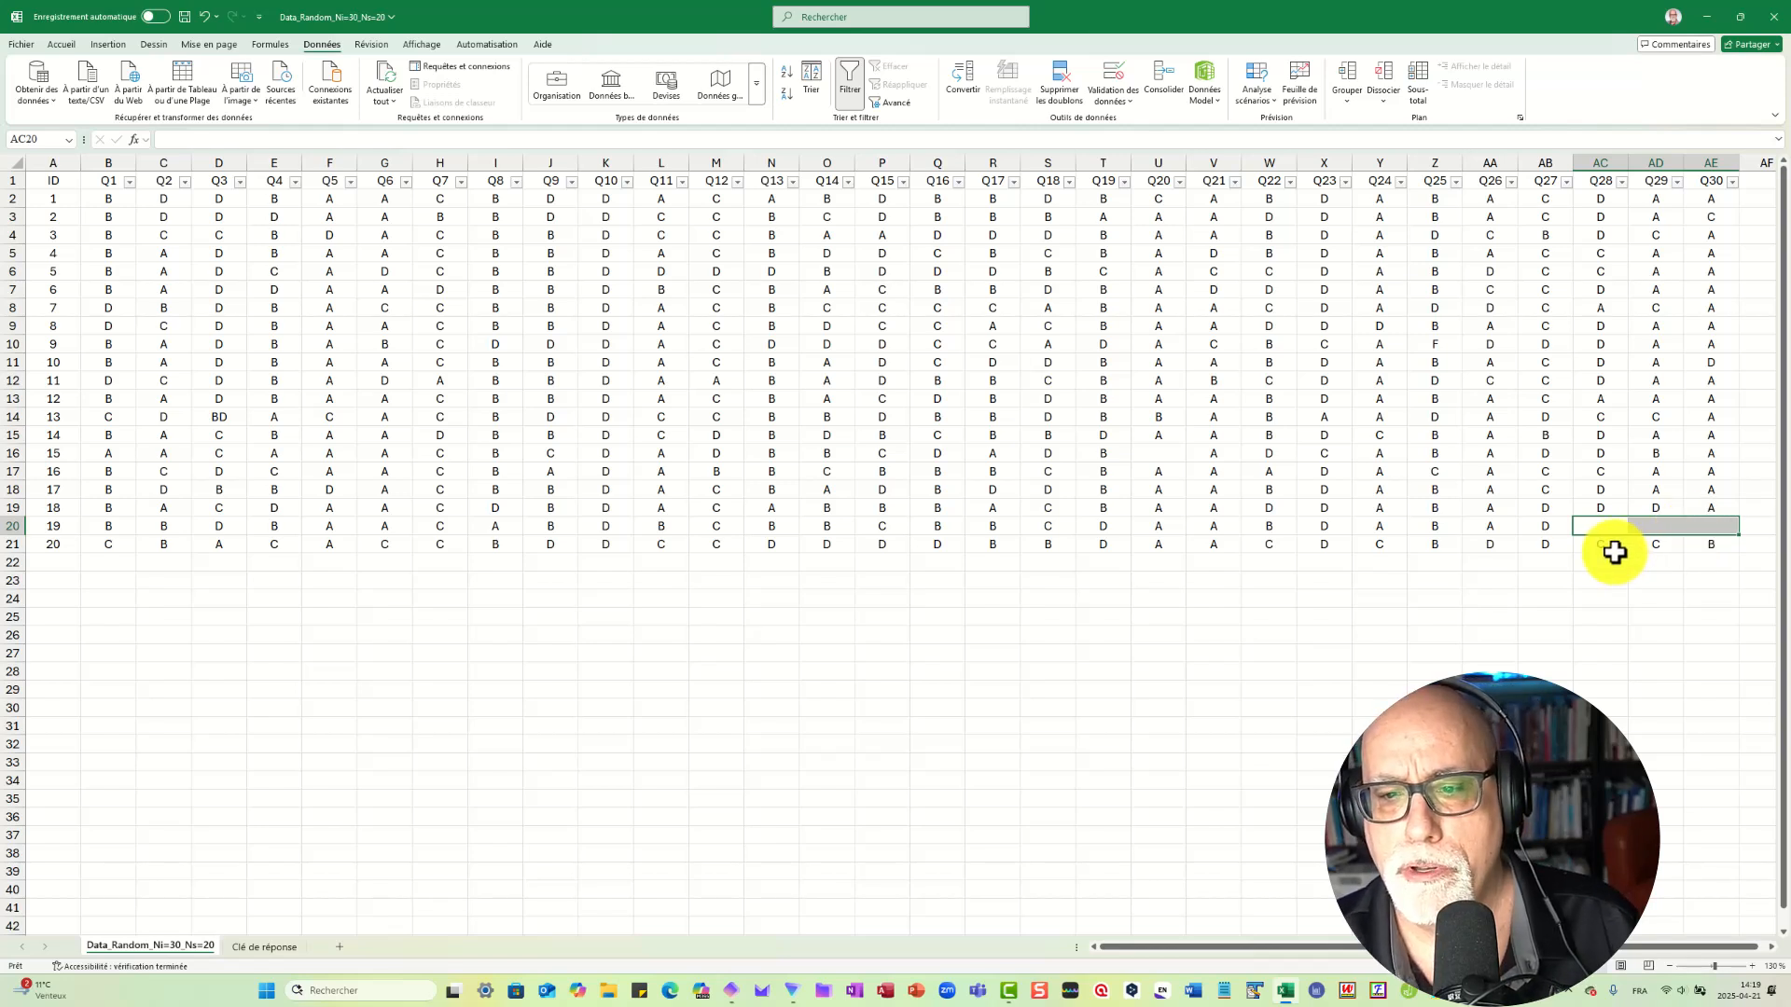
click(1161, 452)
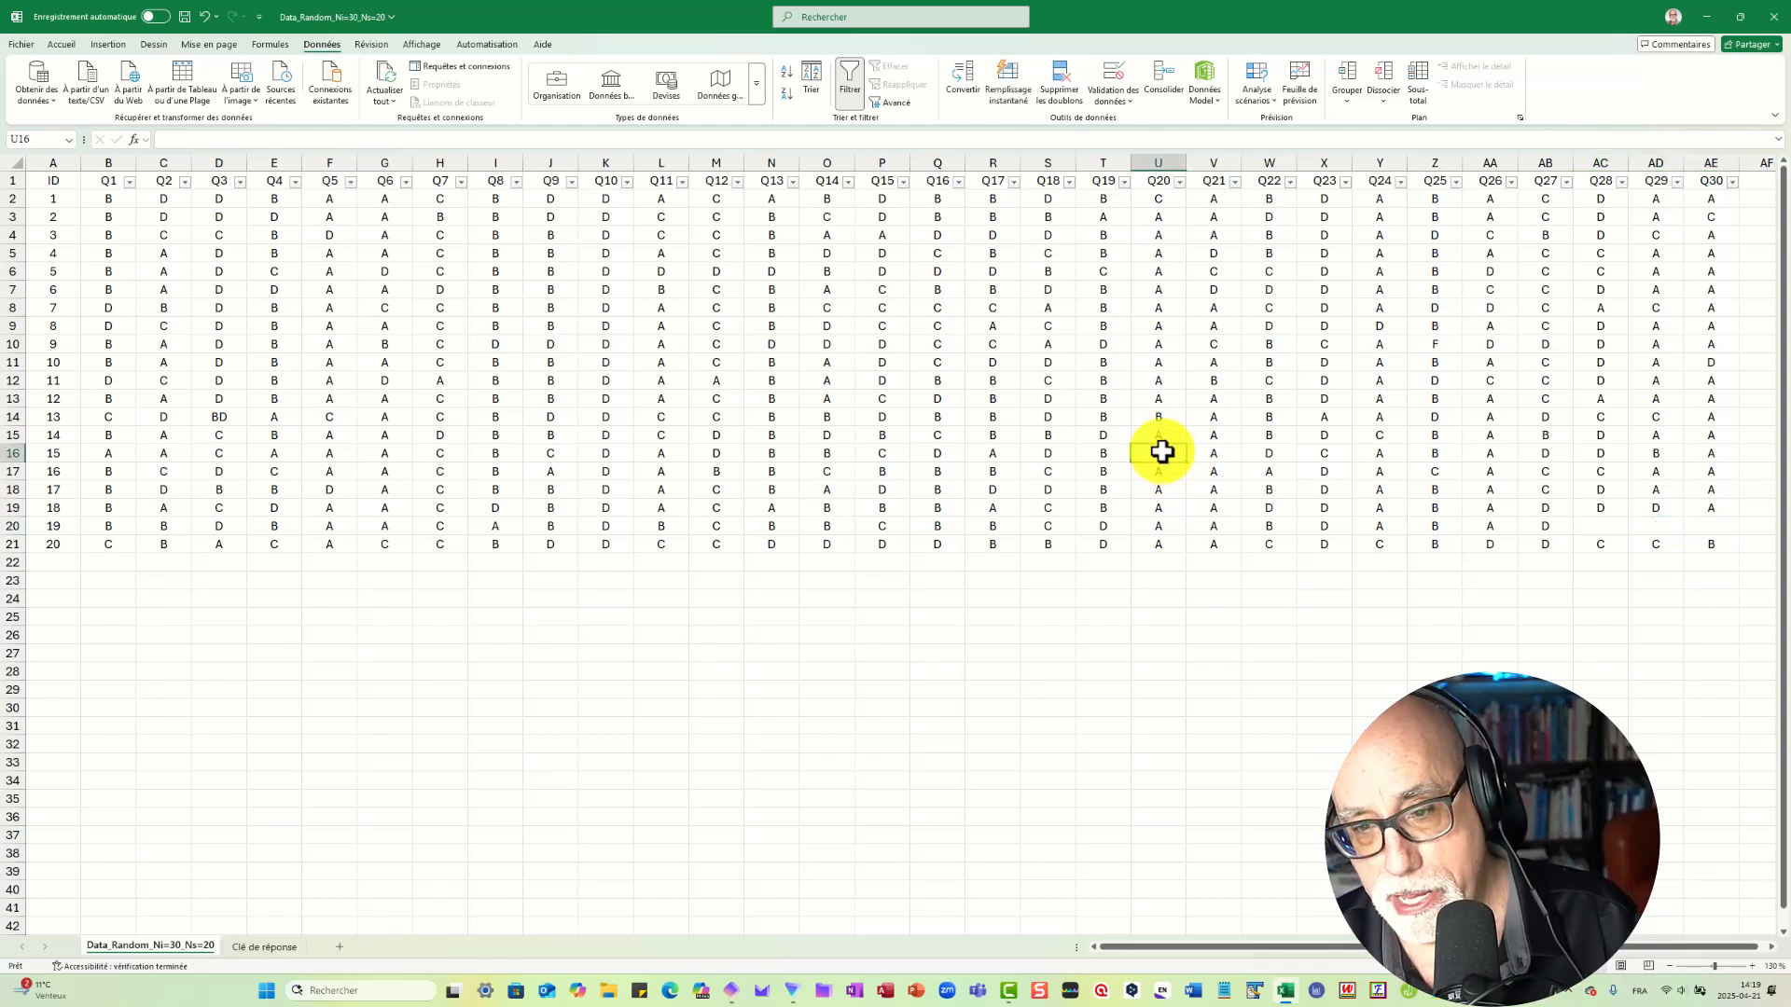
text(0)
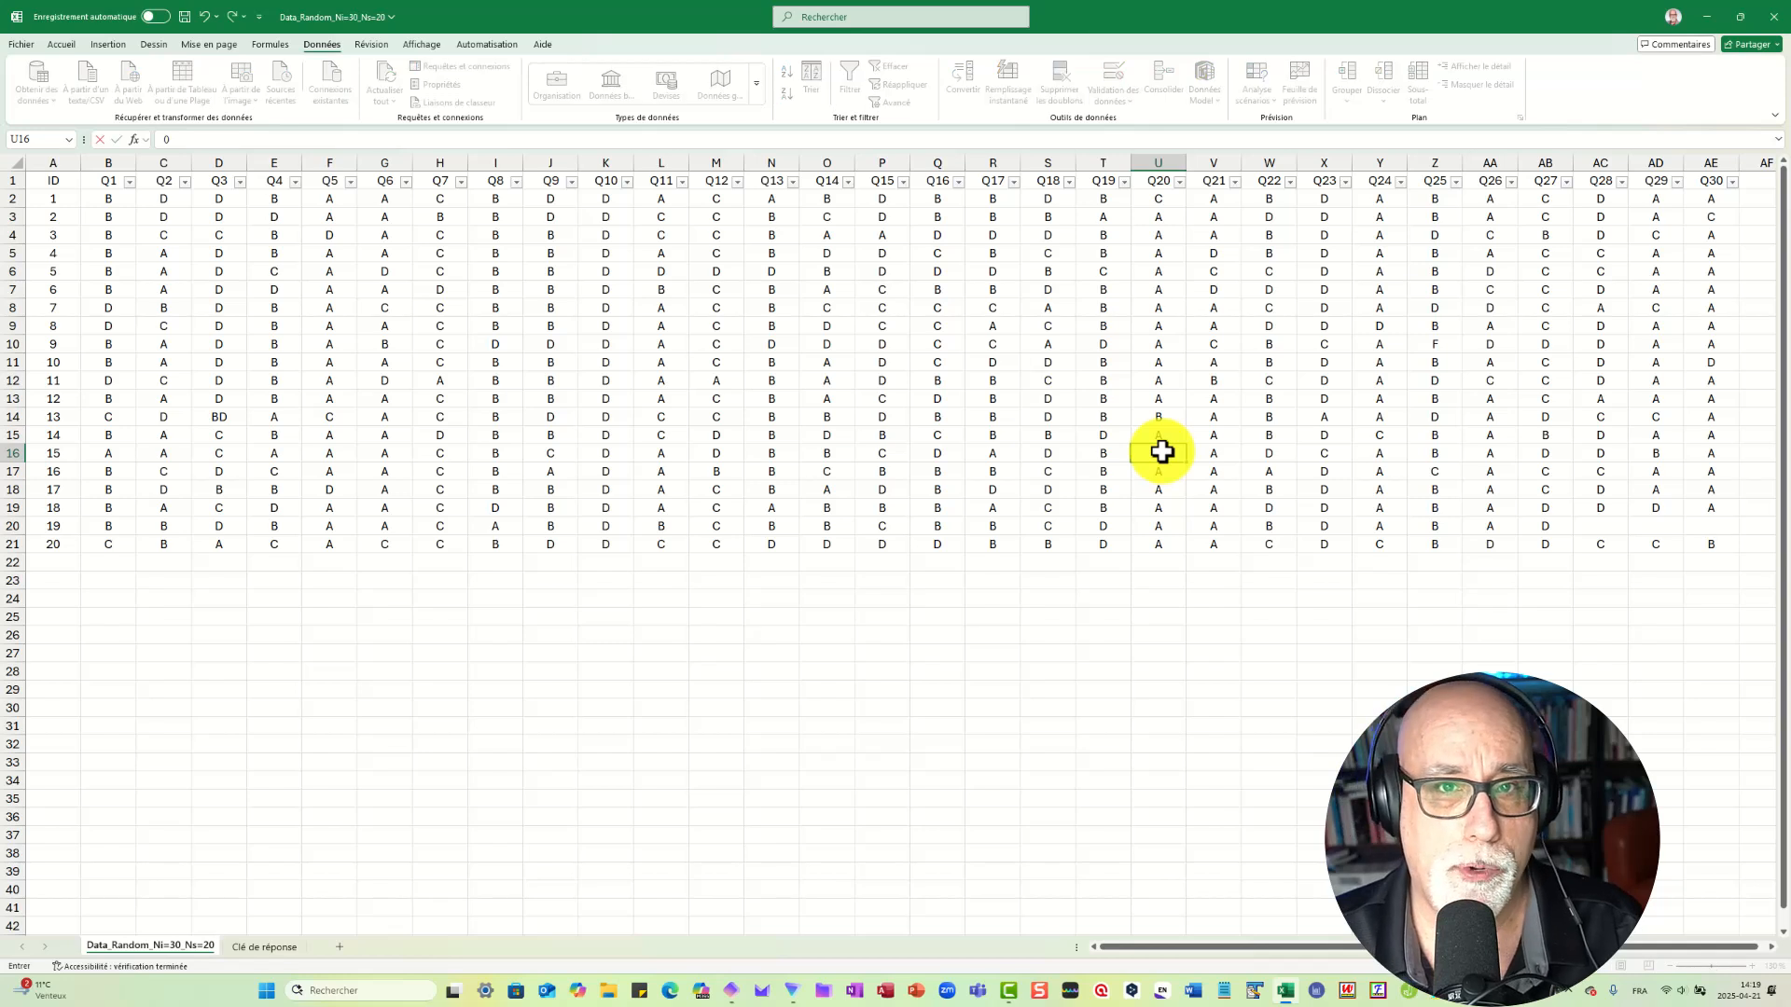
- Enter 0 for the blank Q28, Q29 and Q30 answers of ID 19 in cells AC20 to AE20
click(1600, 528)
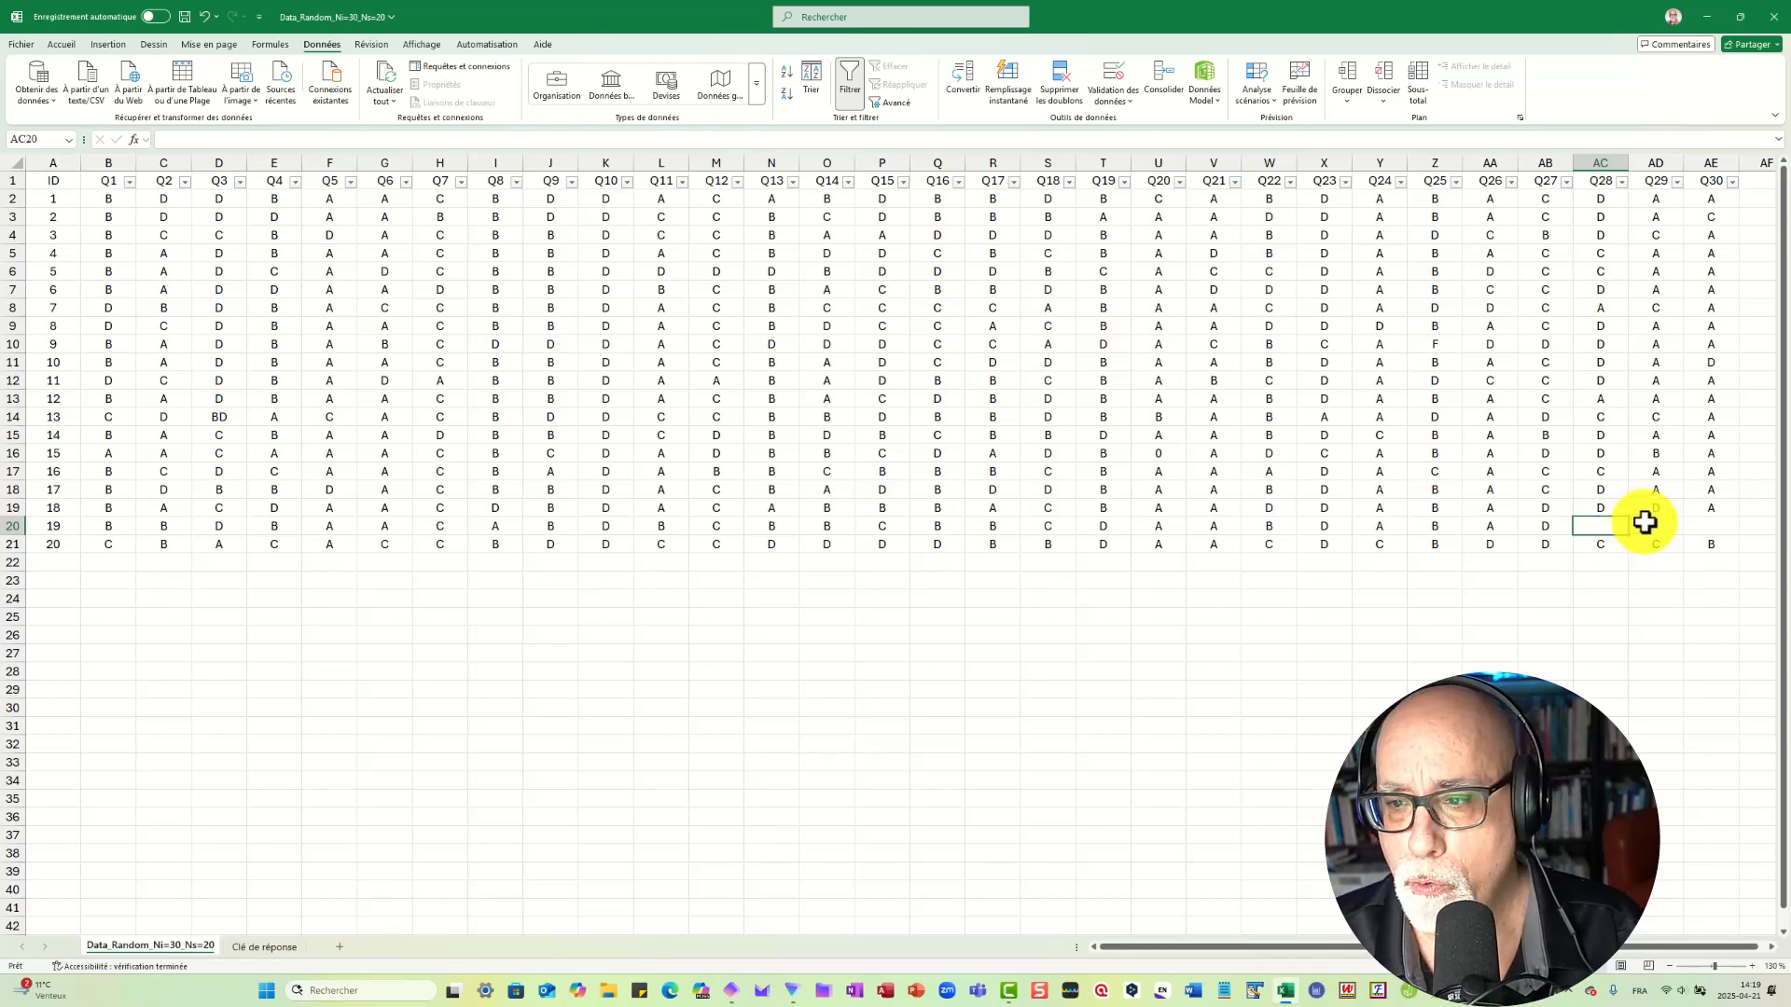
text(0)
key(Right)
text(0)
key(Right)
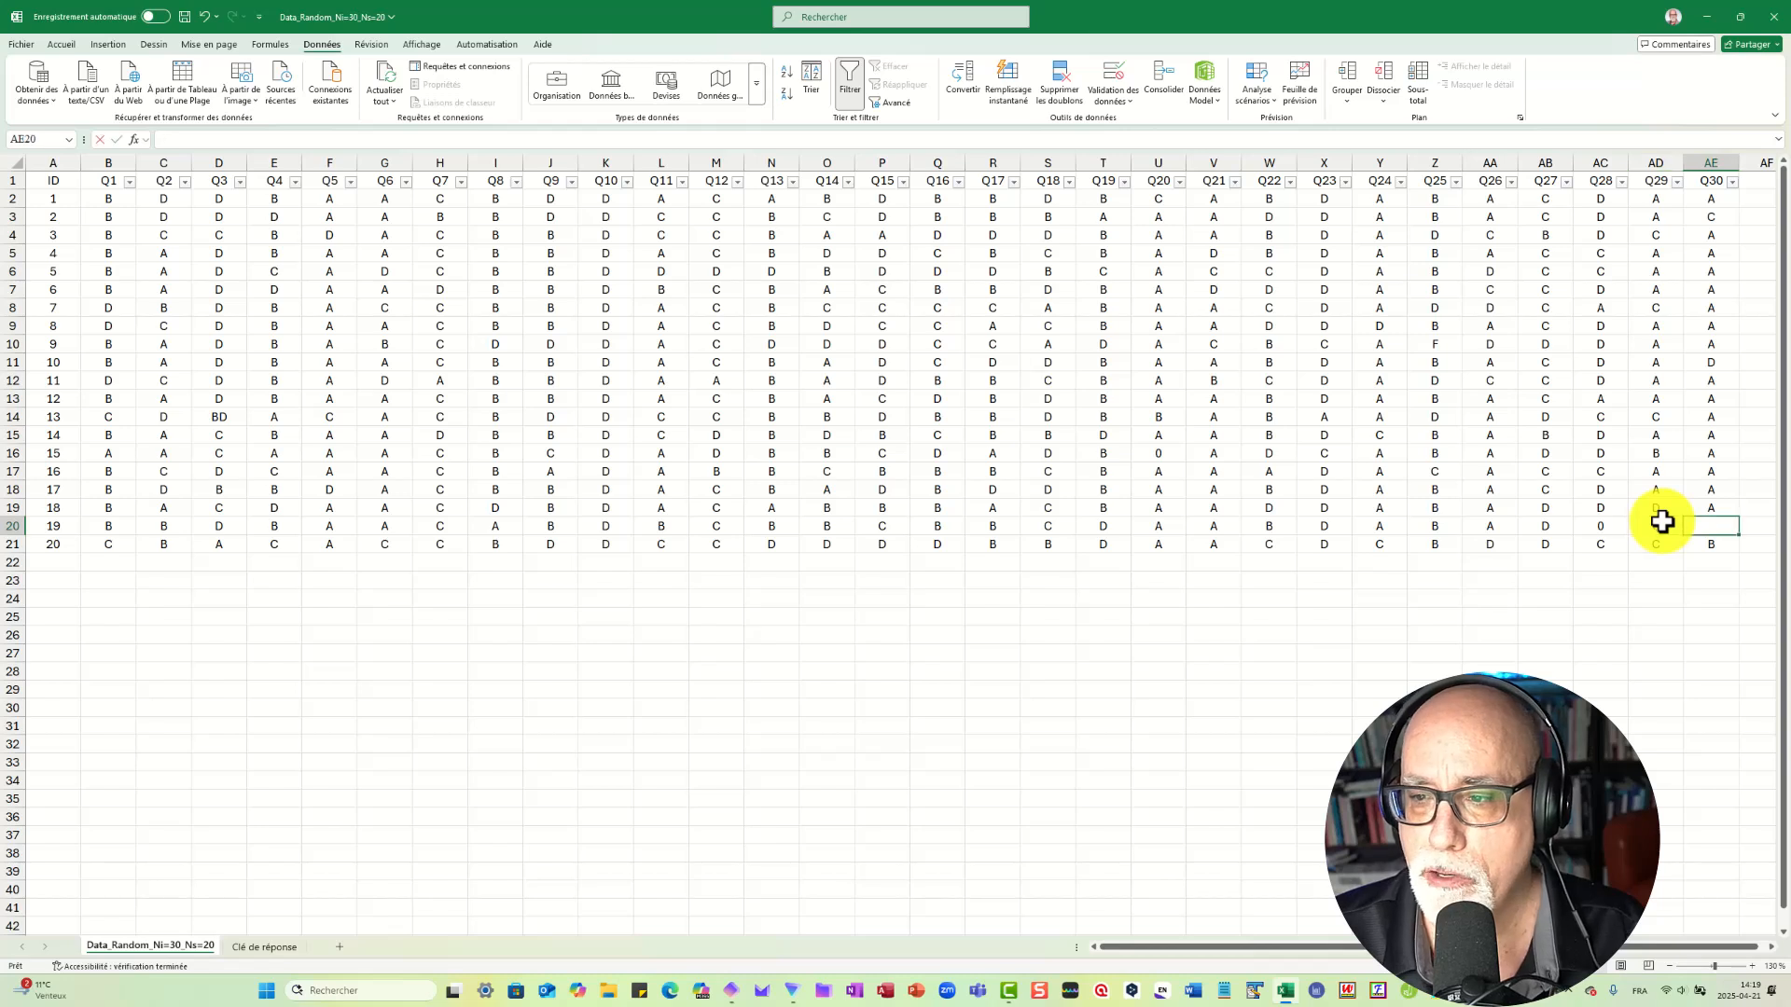
text(0)
key(Right)
scroll(438, 550, left, 1)
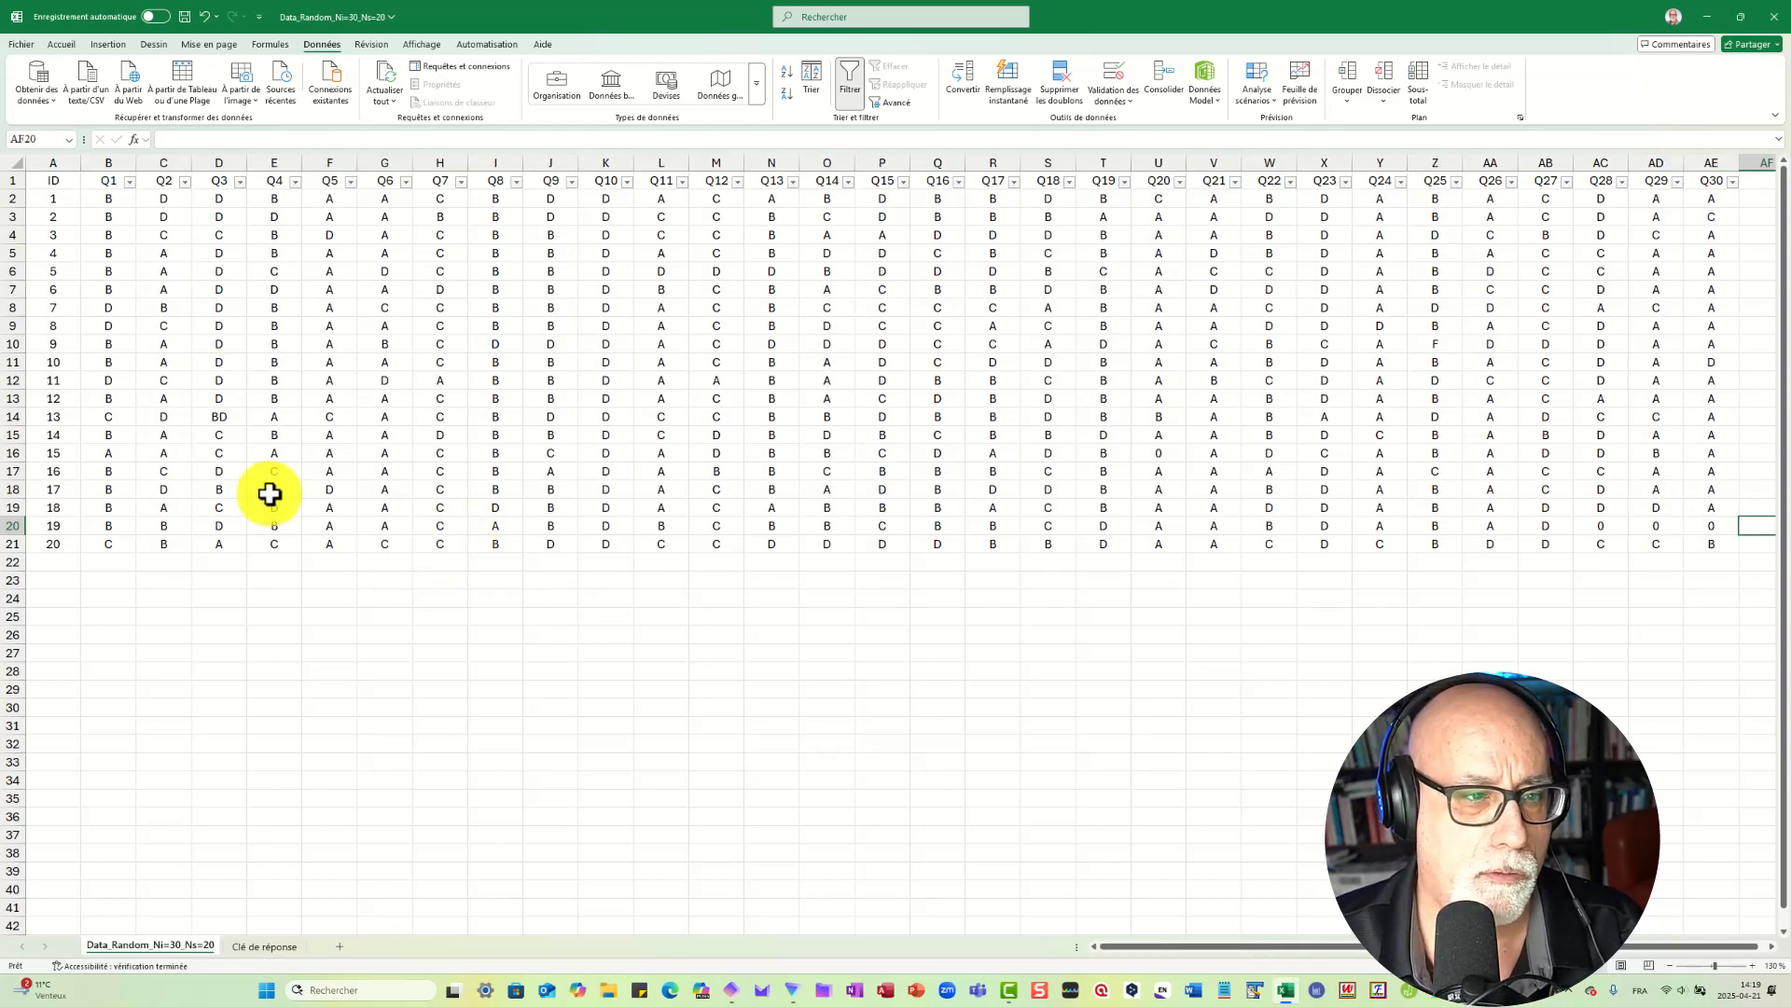
- Set the invalid double answer of ID 13 to Q3, in cell D14, to 0
click(218, 417)
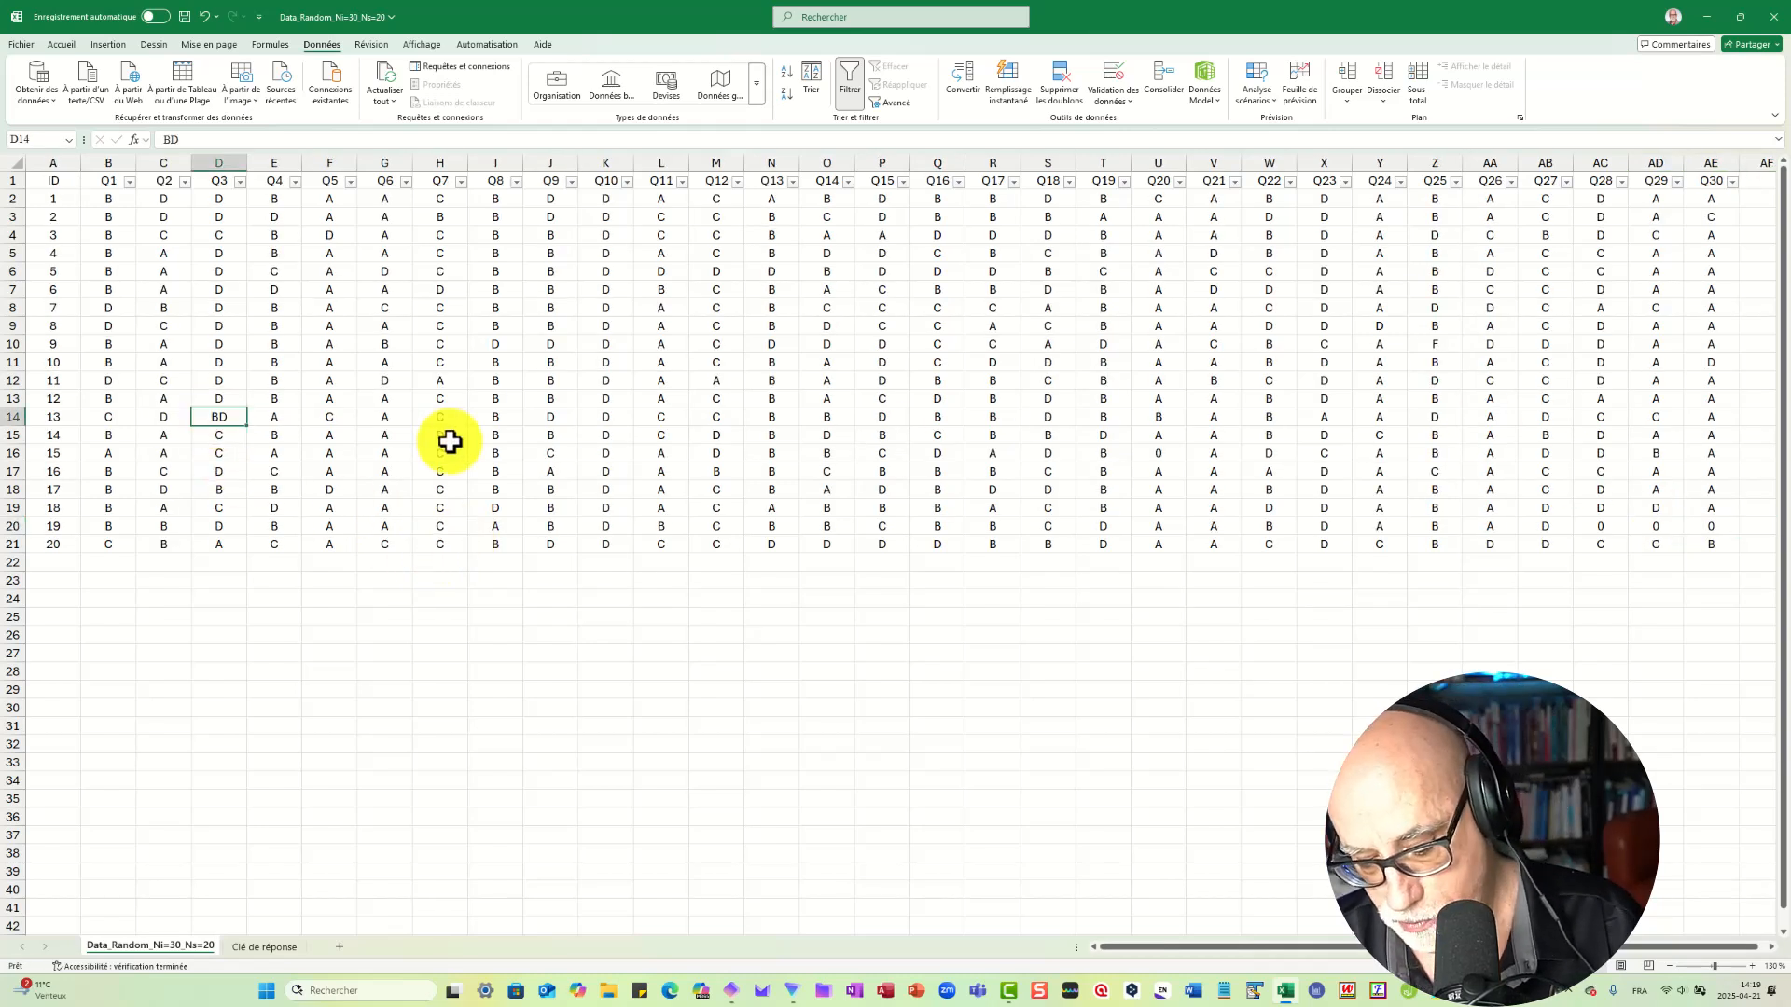
text(0)
key(Return)
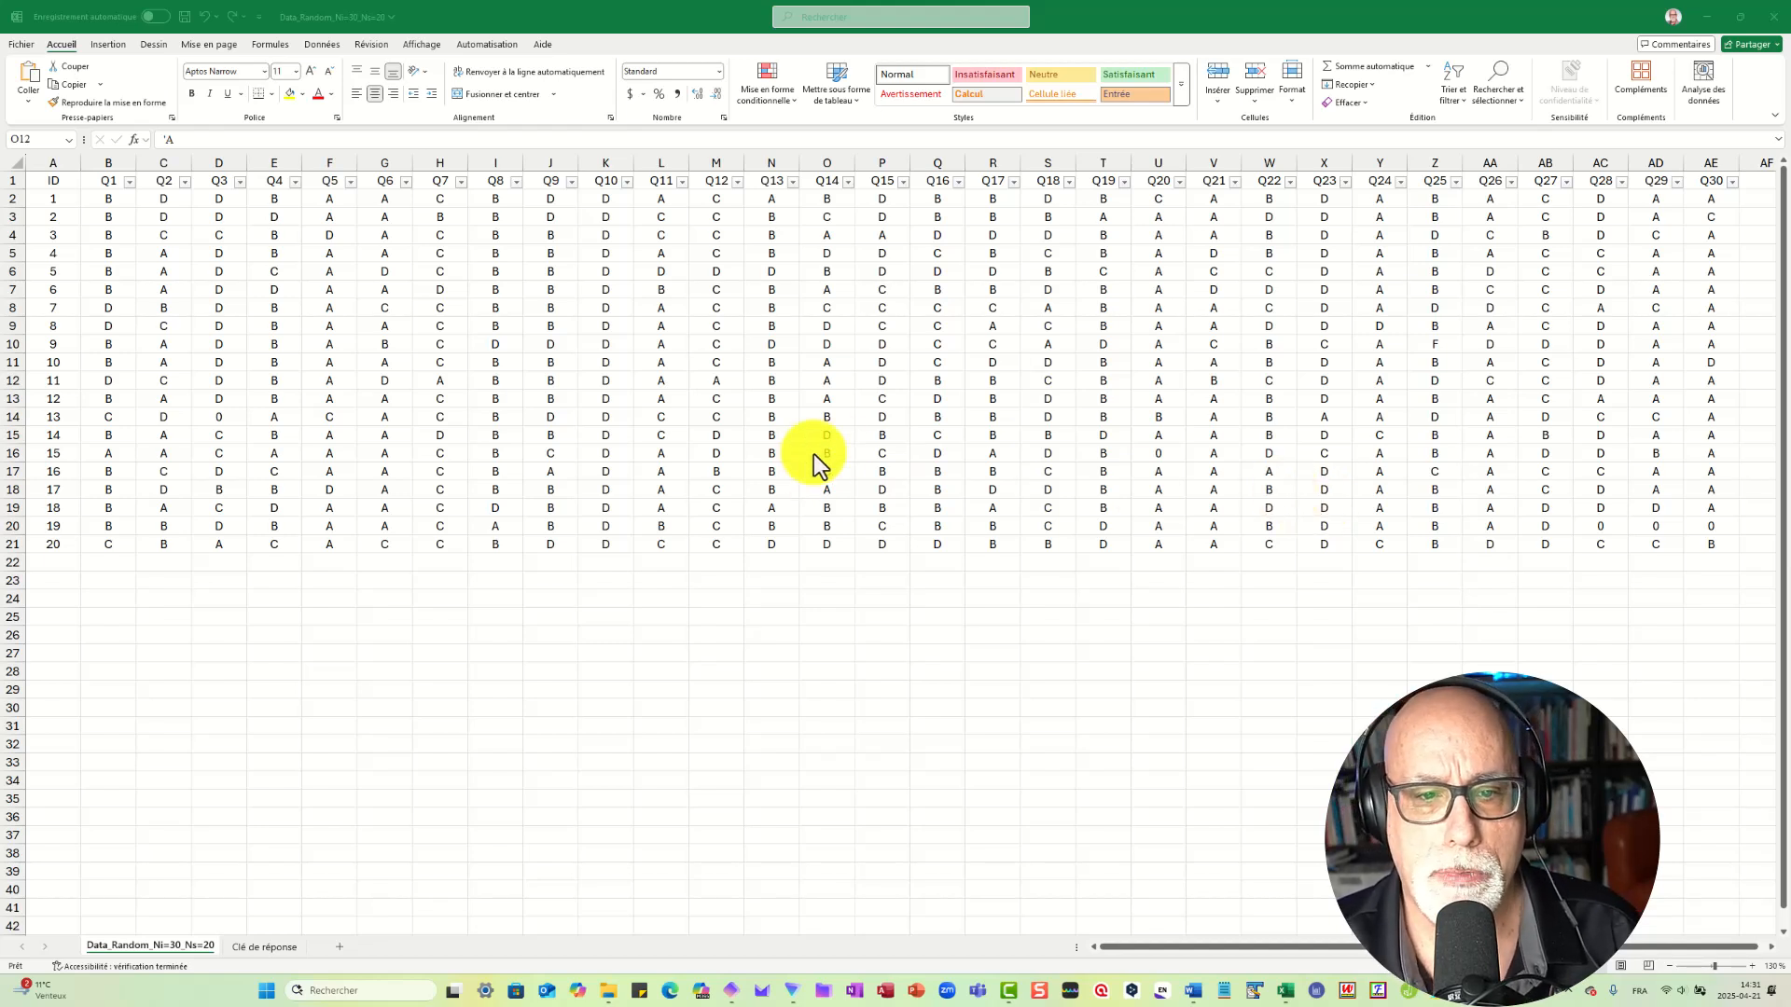
- Copy the stray apostrophe from cell O12, open the Replace dialog for it, and close the dialog
click(834, 398)
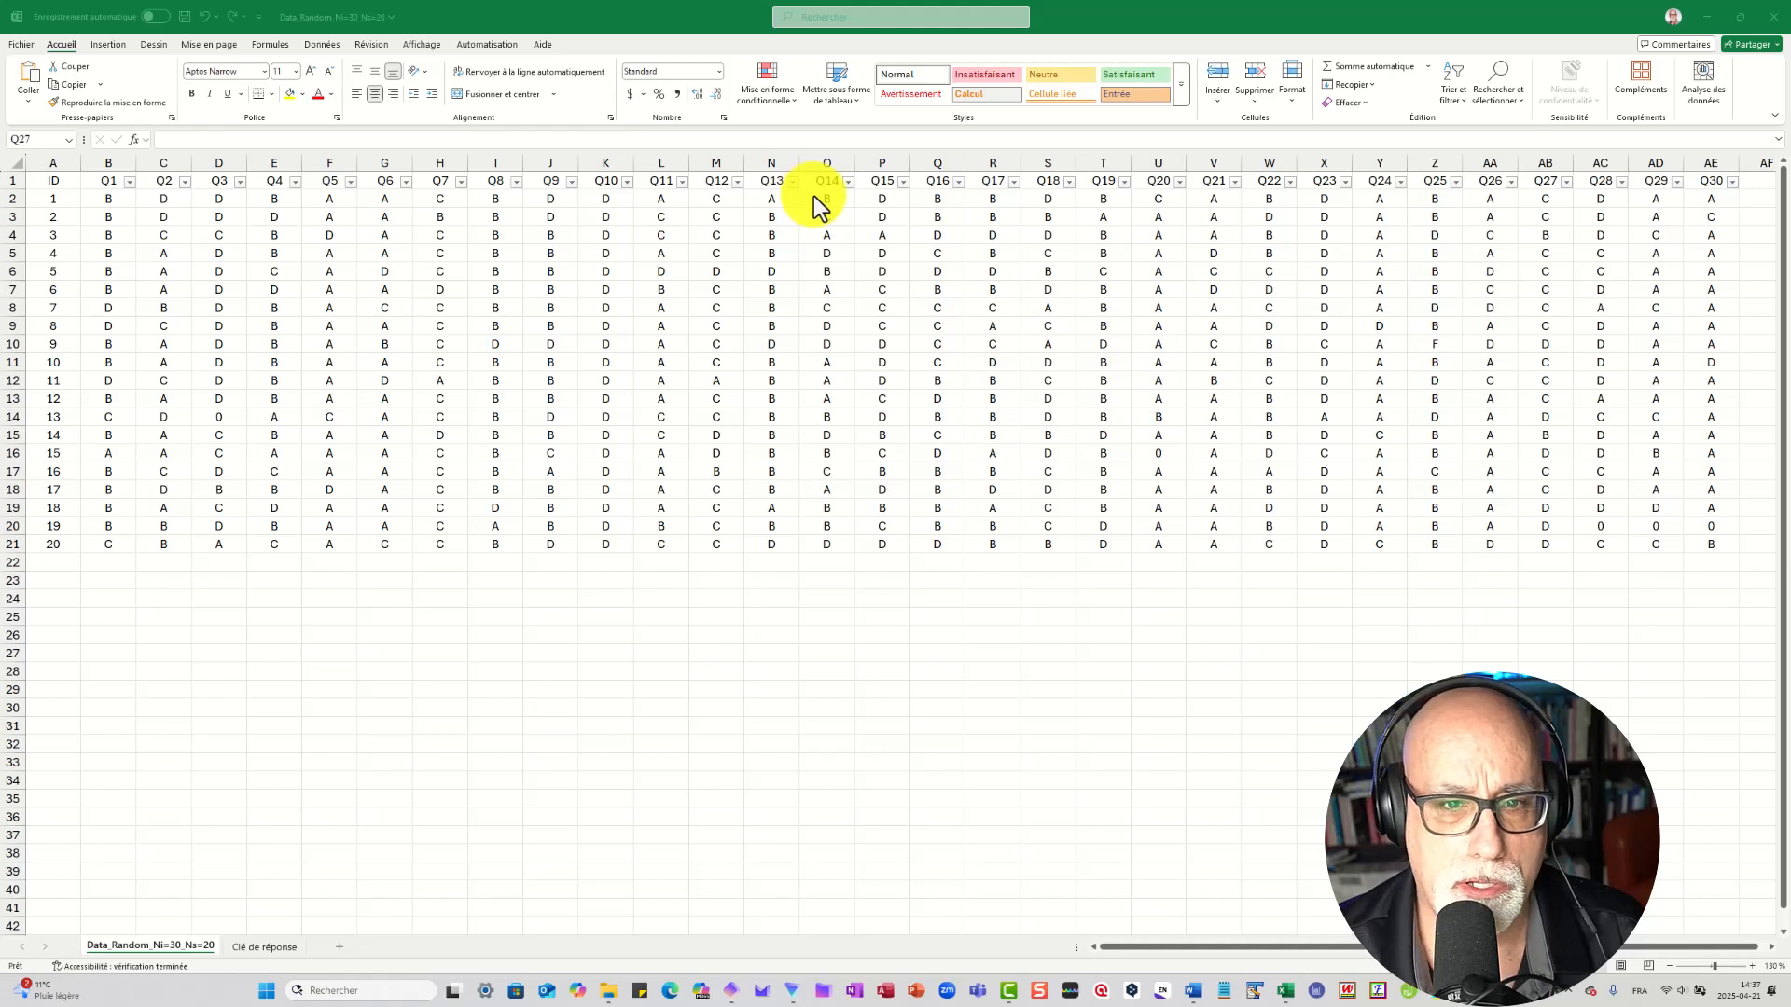
click(827, 379)
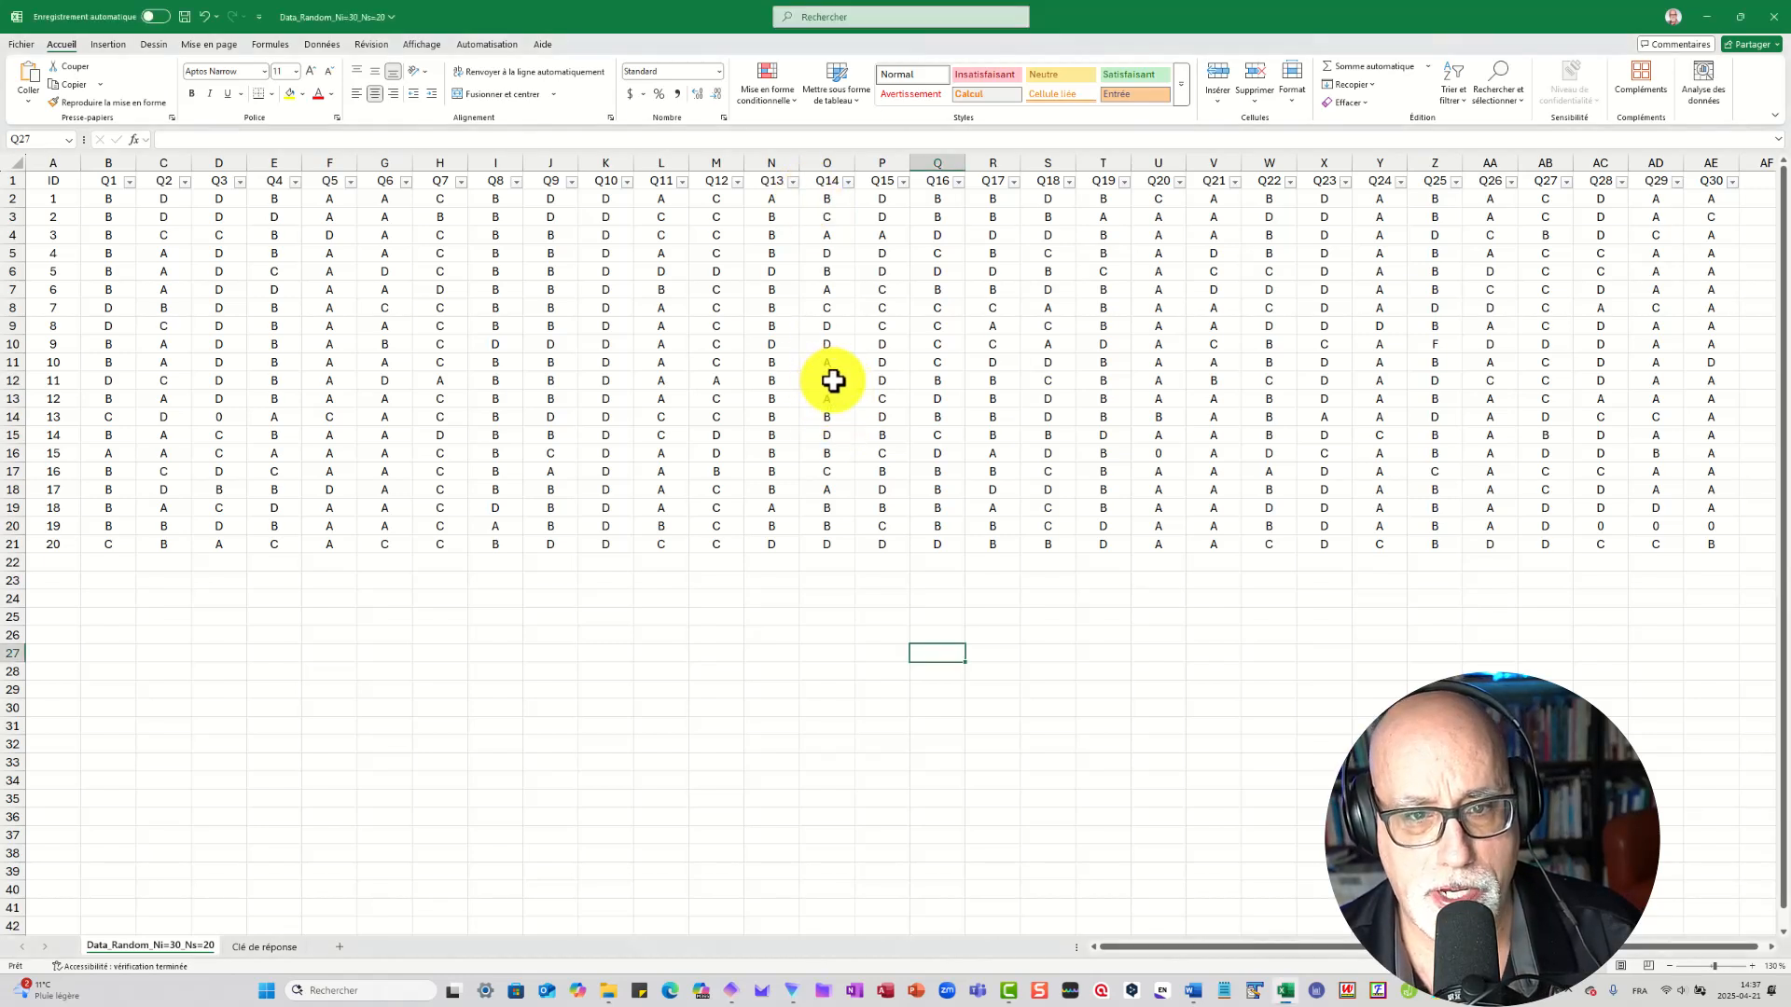
click(830, 378)
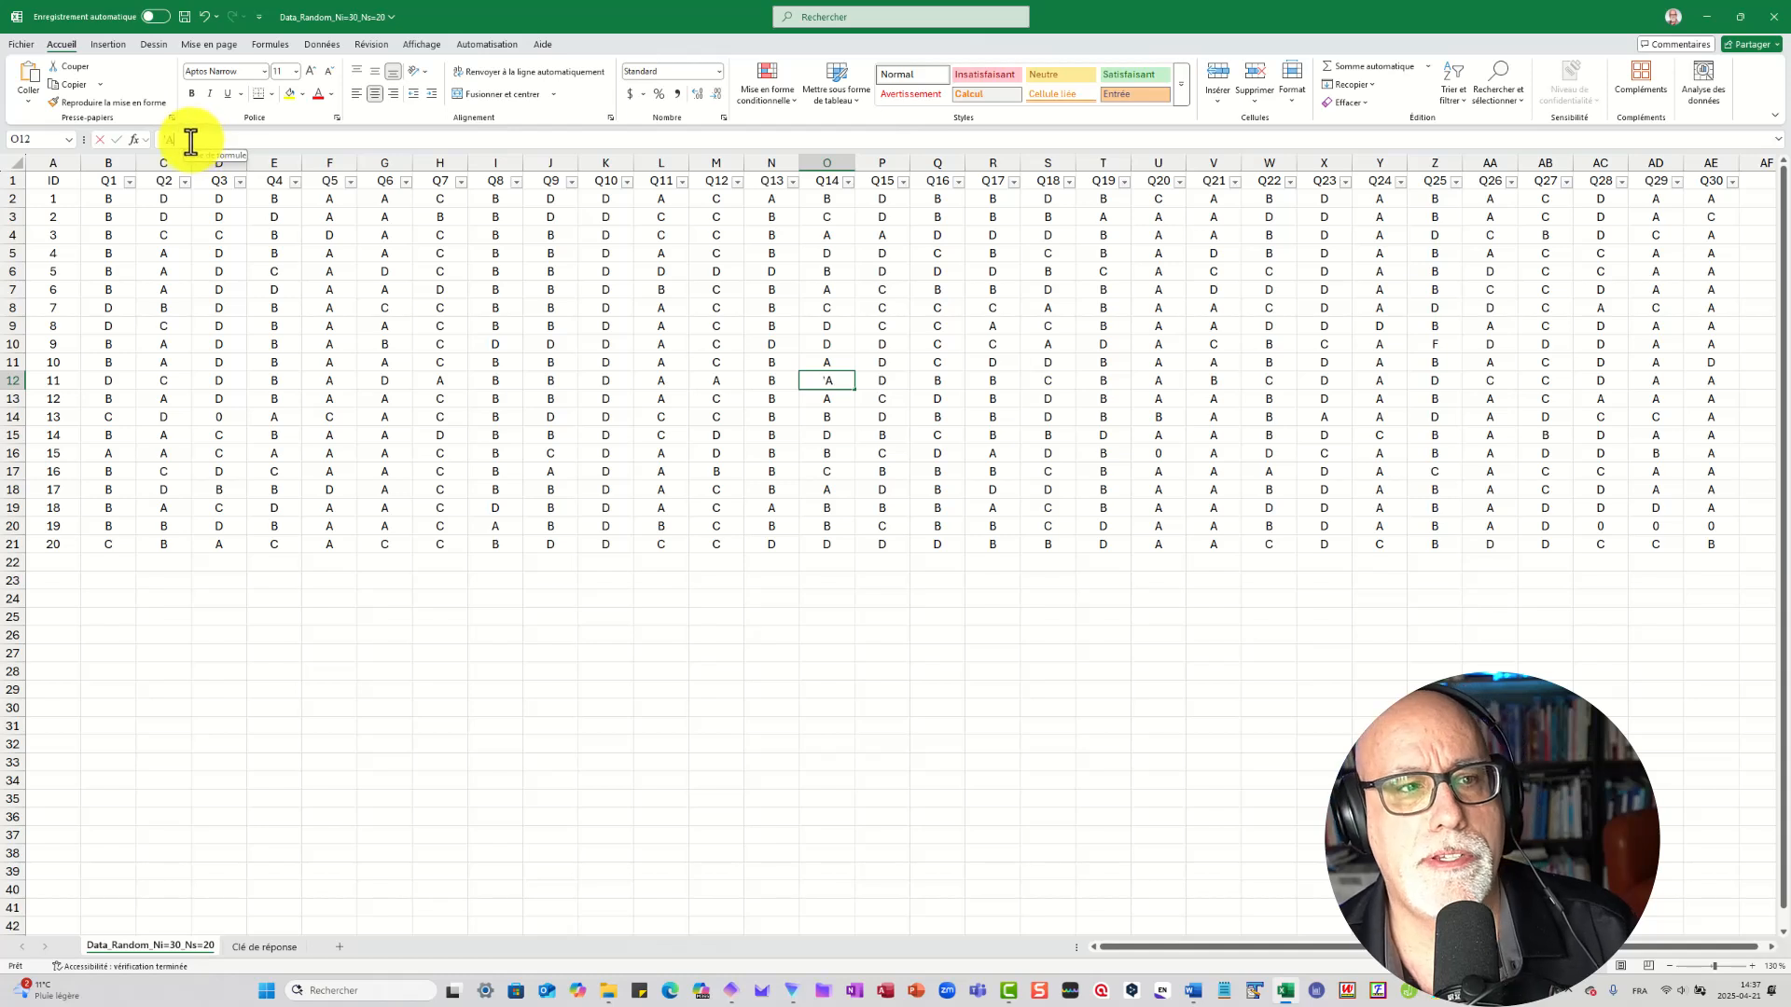
click(153, 141)
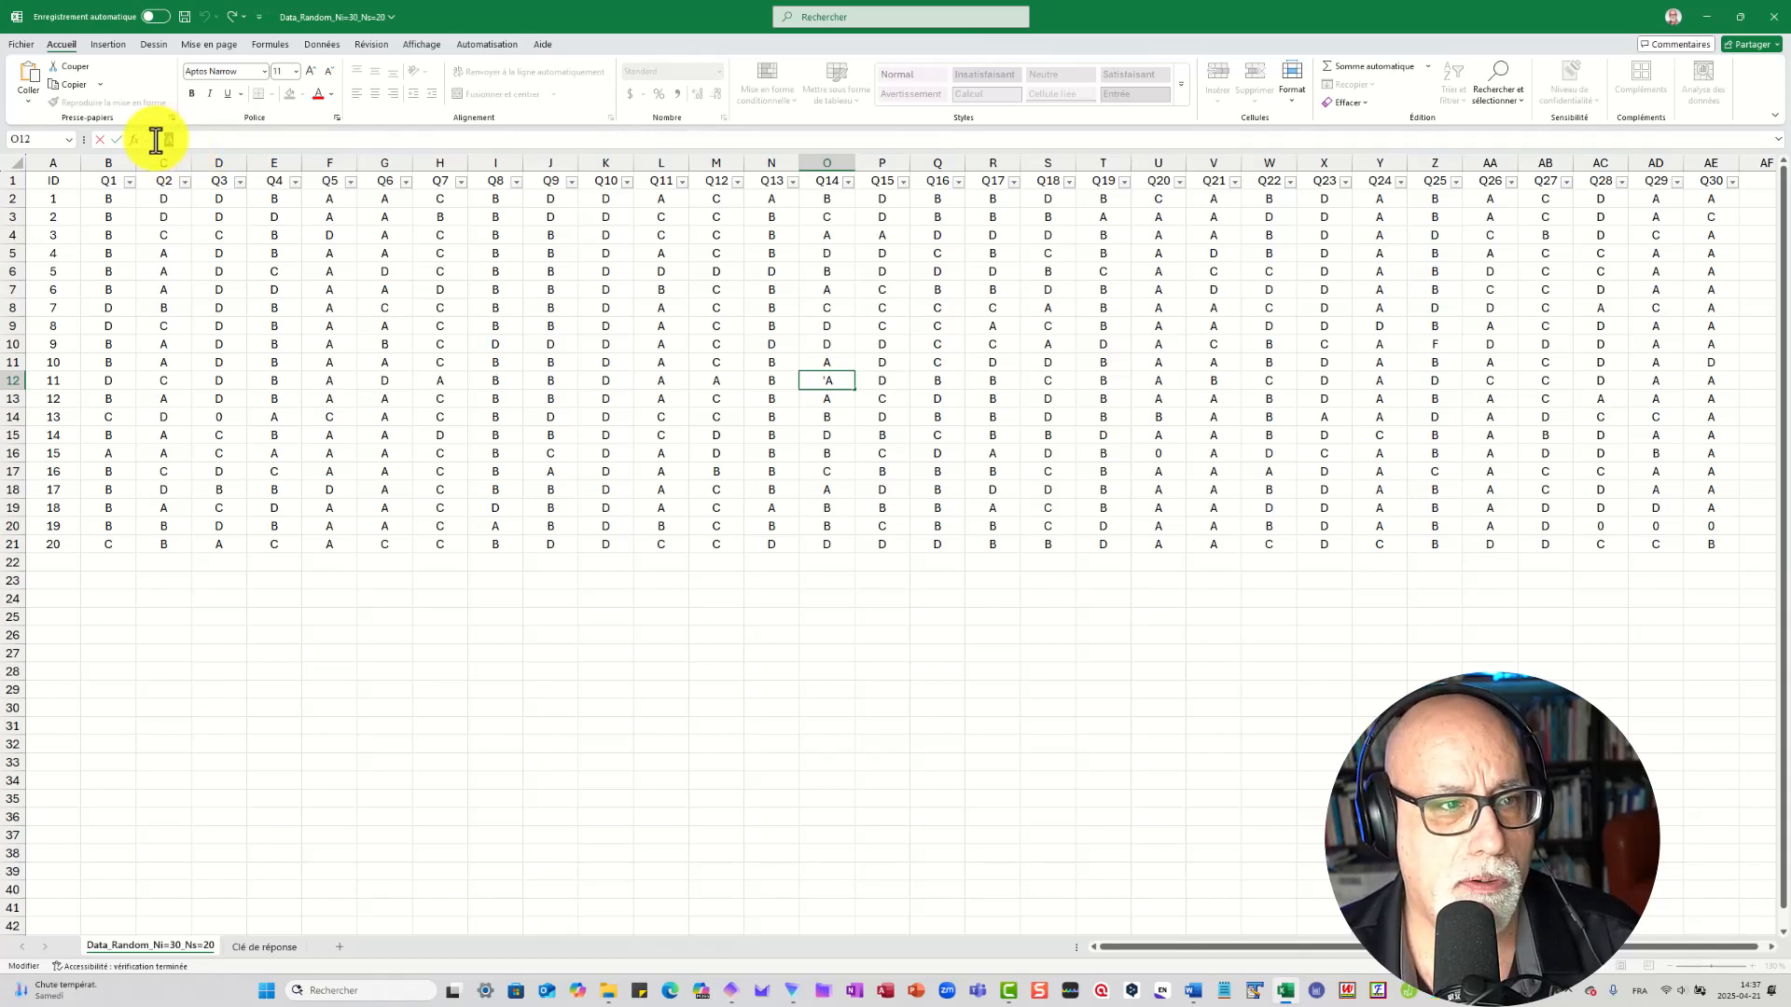
right_click(170, 140)
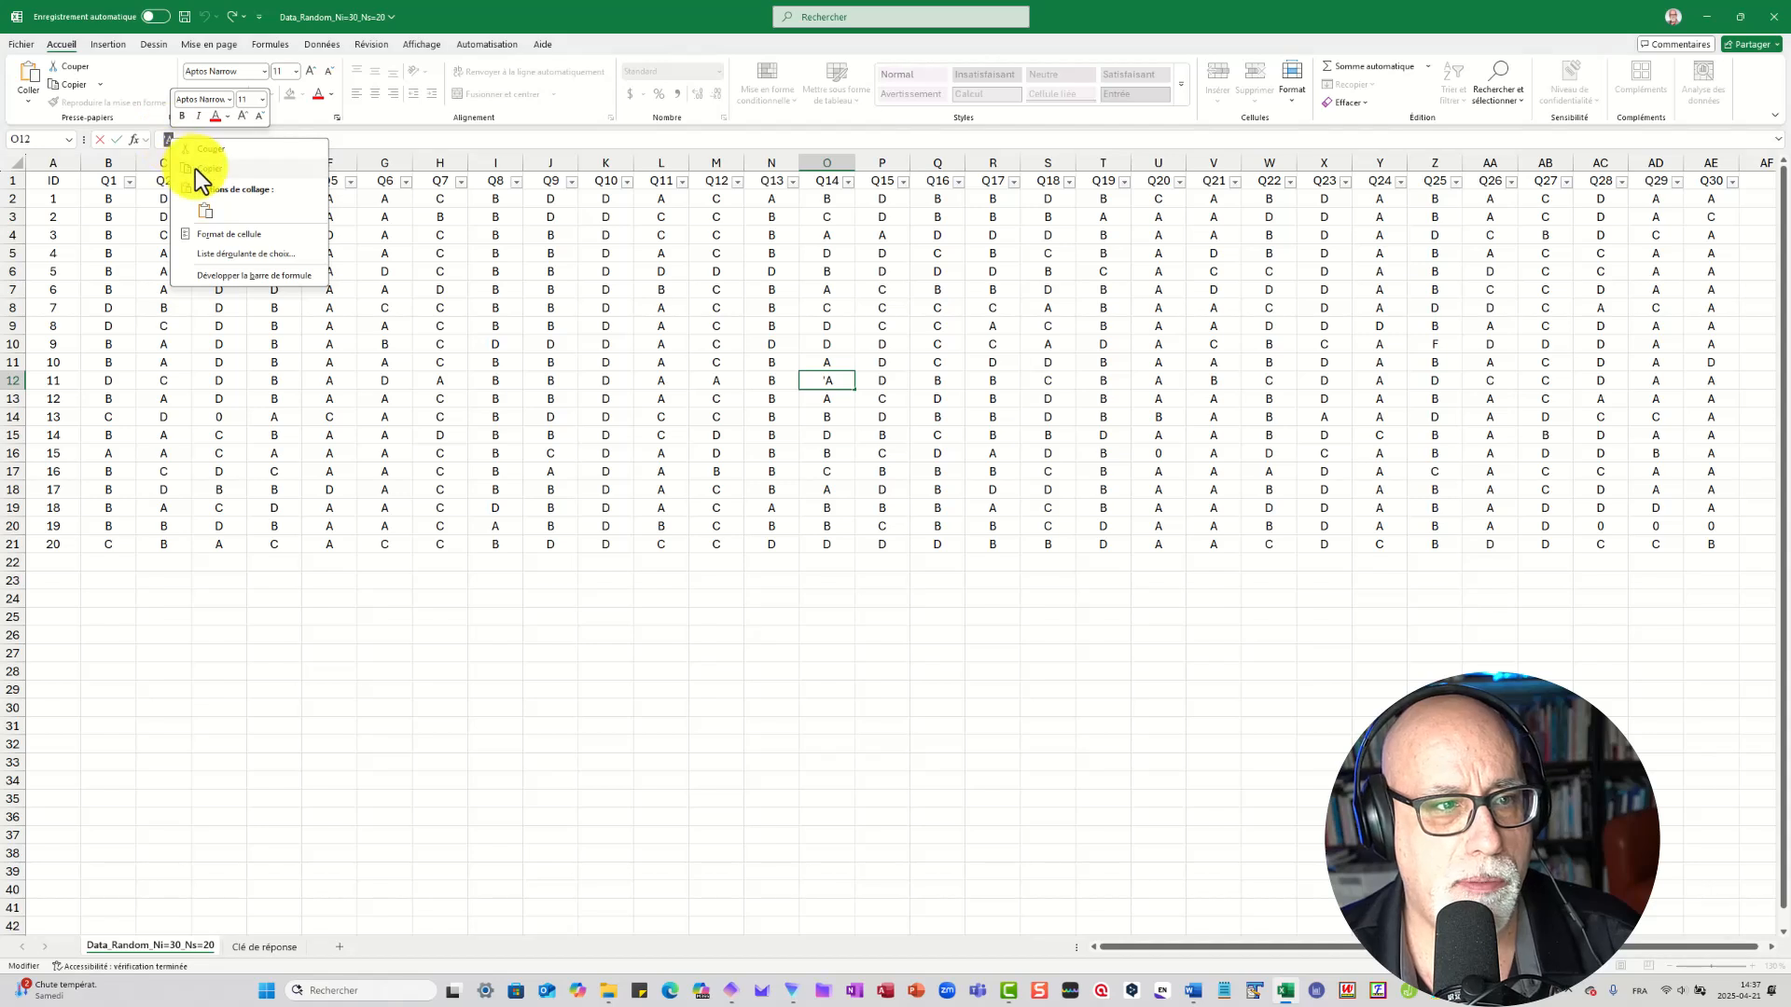
click(194, 169)
click(1499, 80)
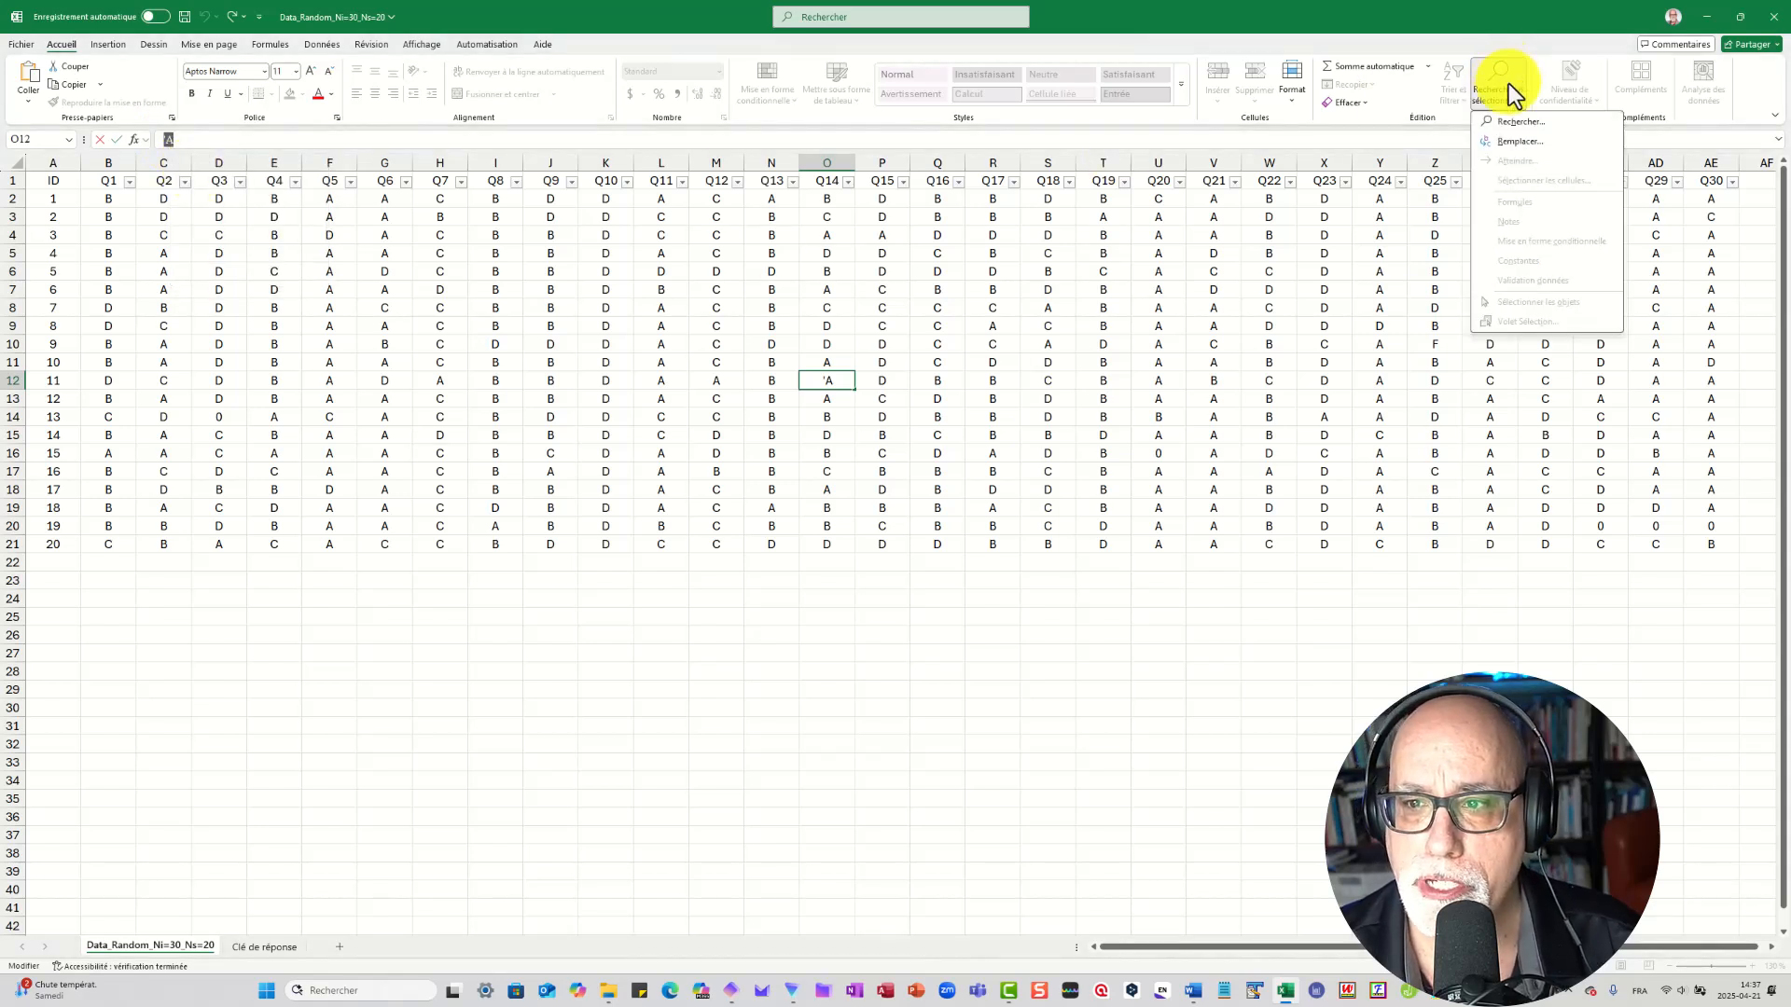
click(1520, 138)
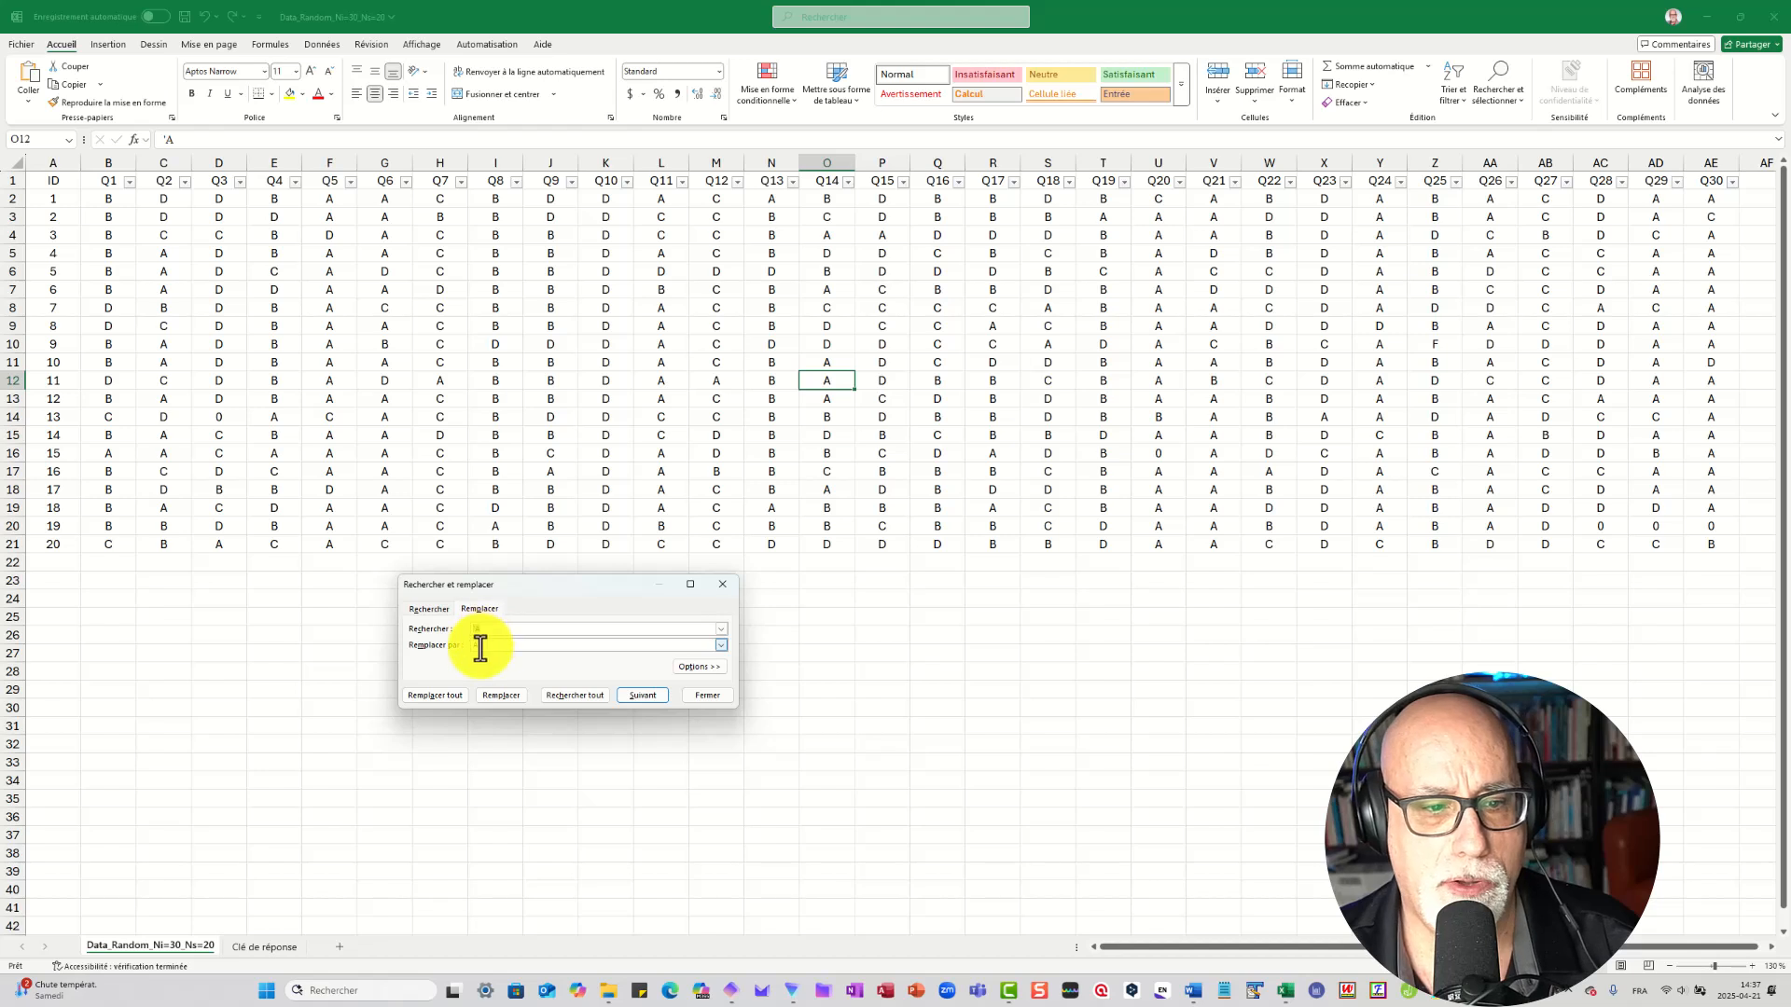
click(720, 586)
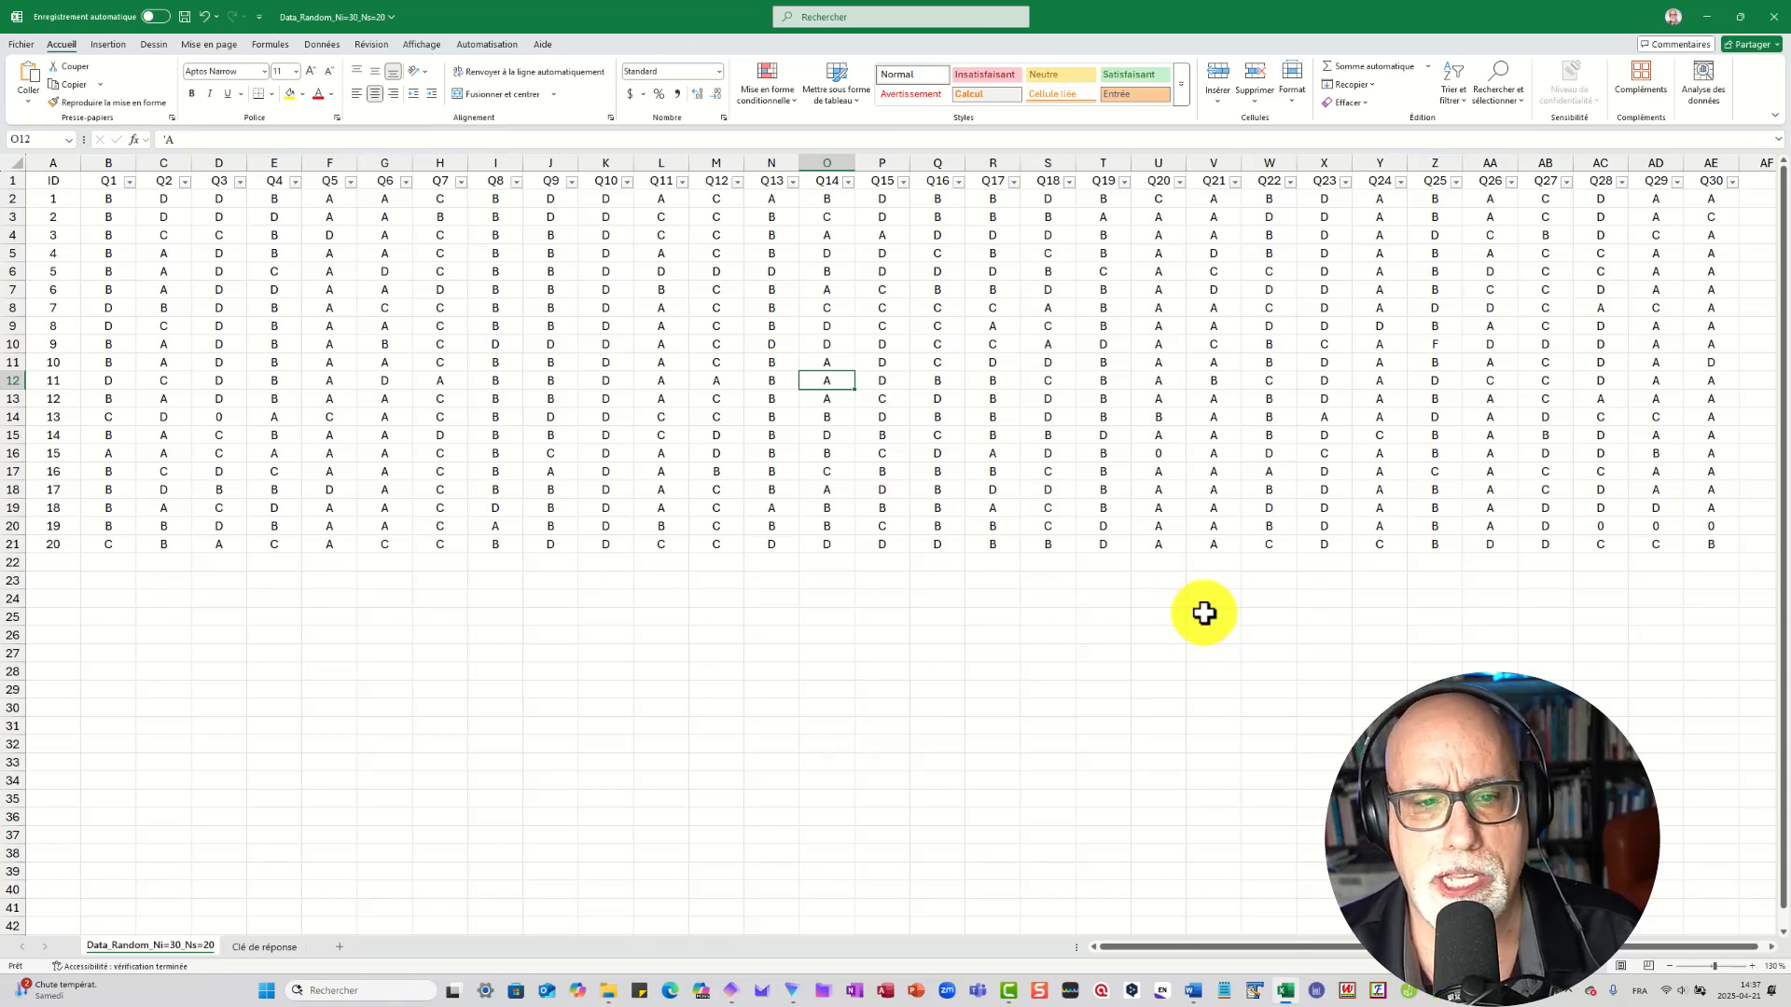
- Inspect the contents of cells F5, E12, Z6 and O11 for apostrophes, and the answer values listed in the Q14 filter
click(308, 253)
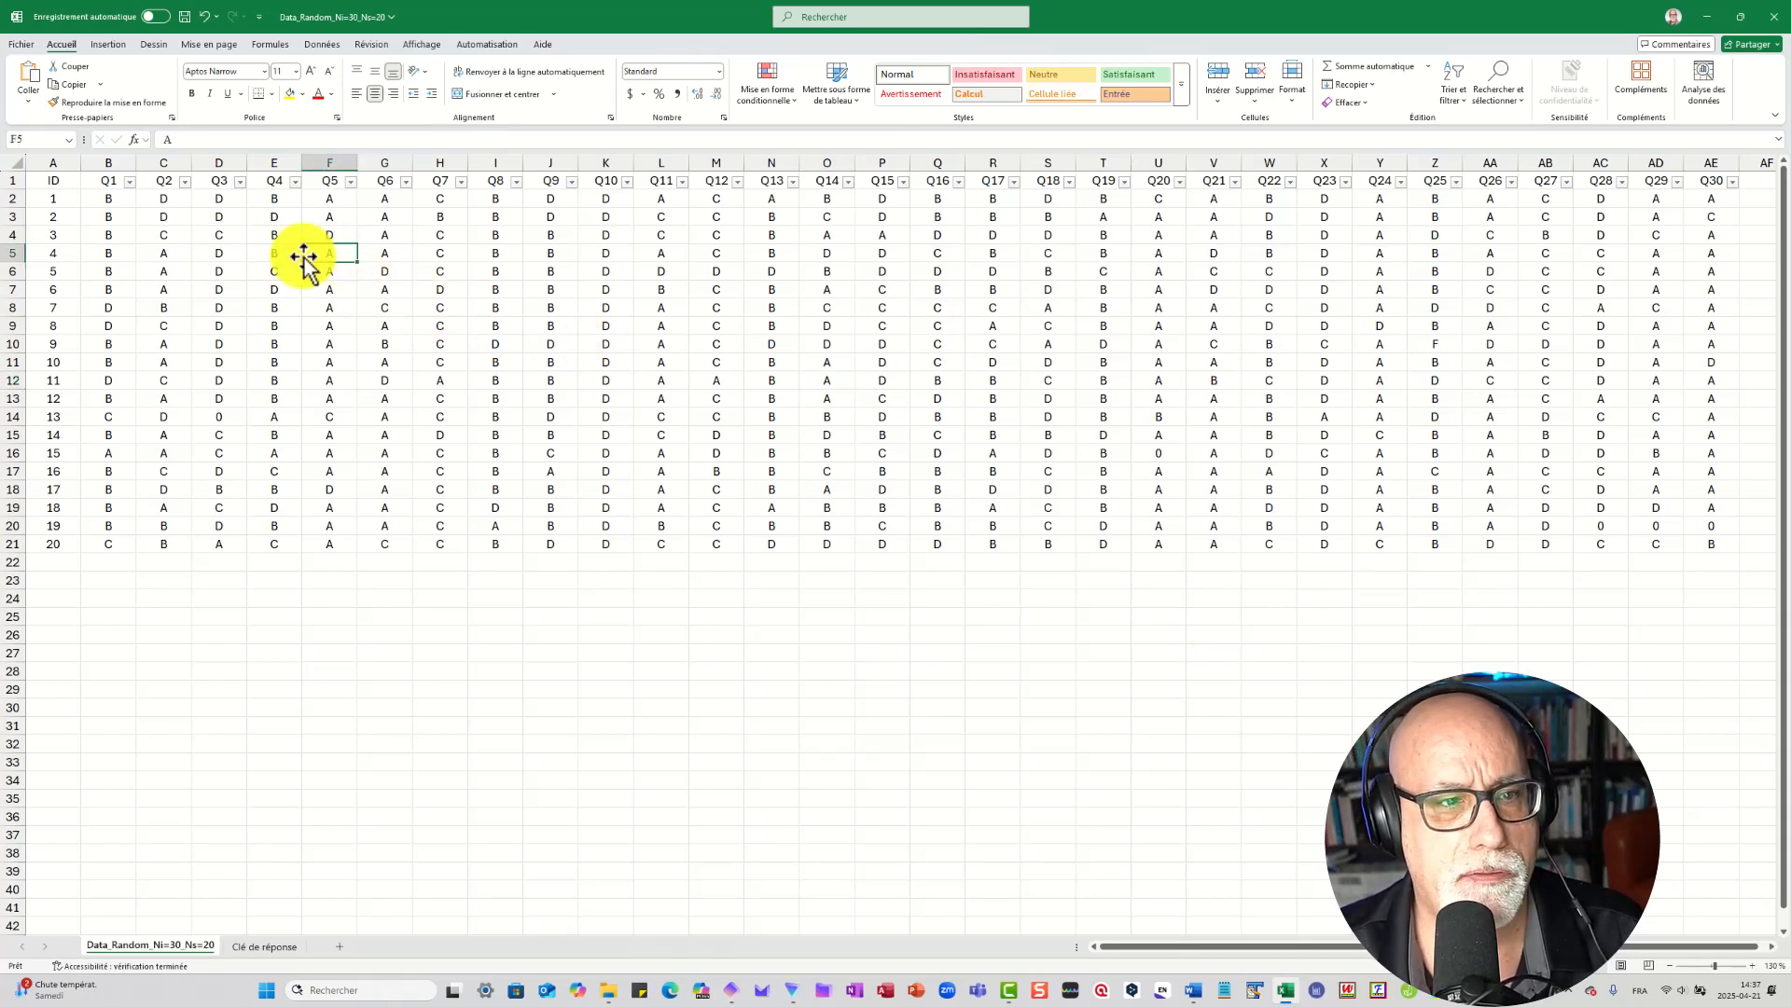
click(262, 380)
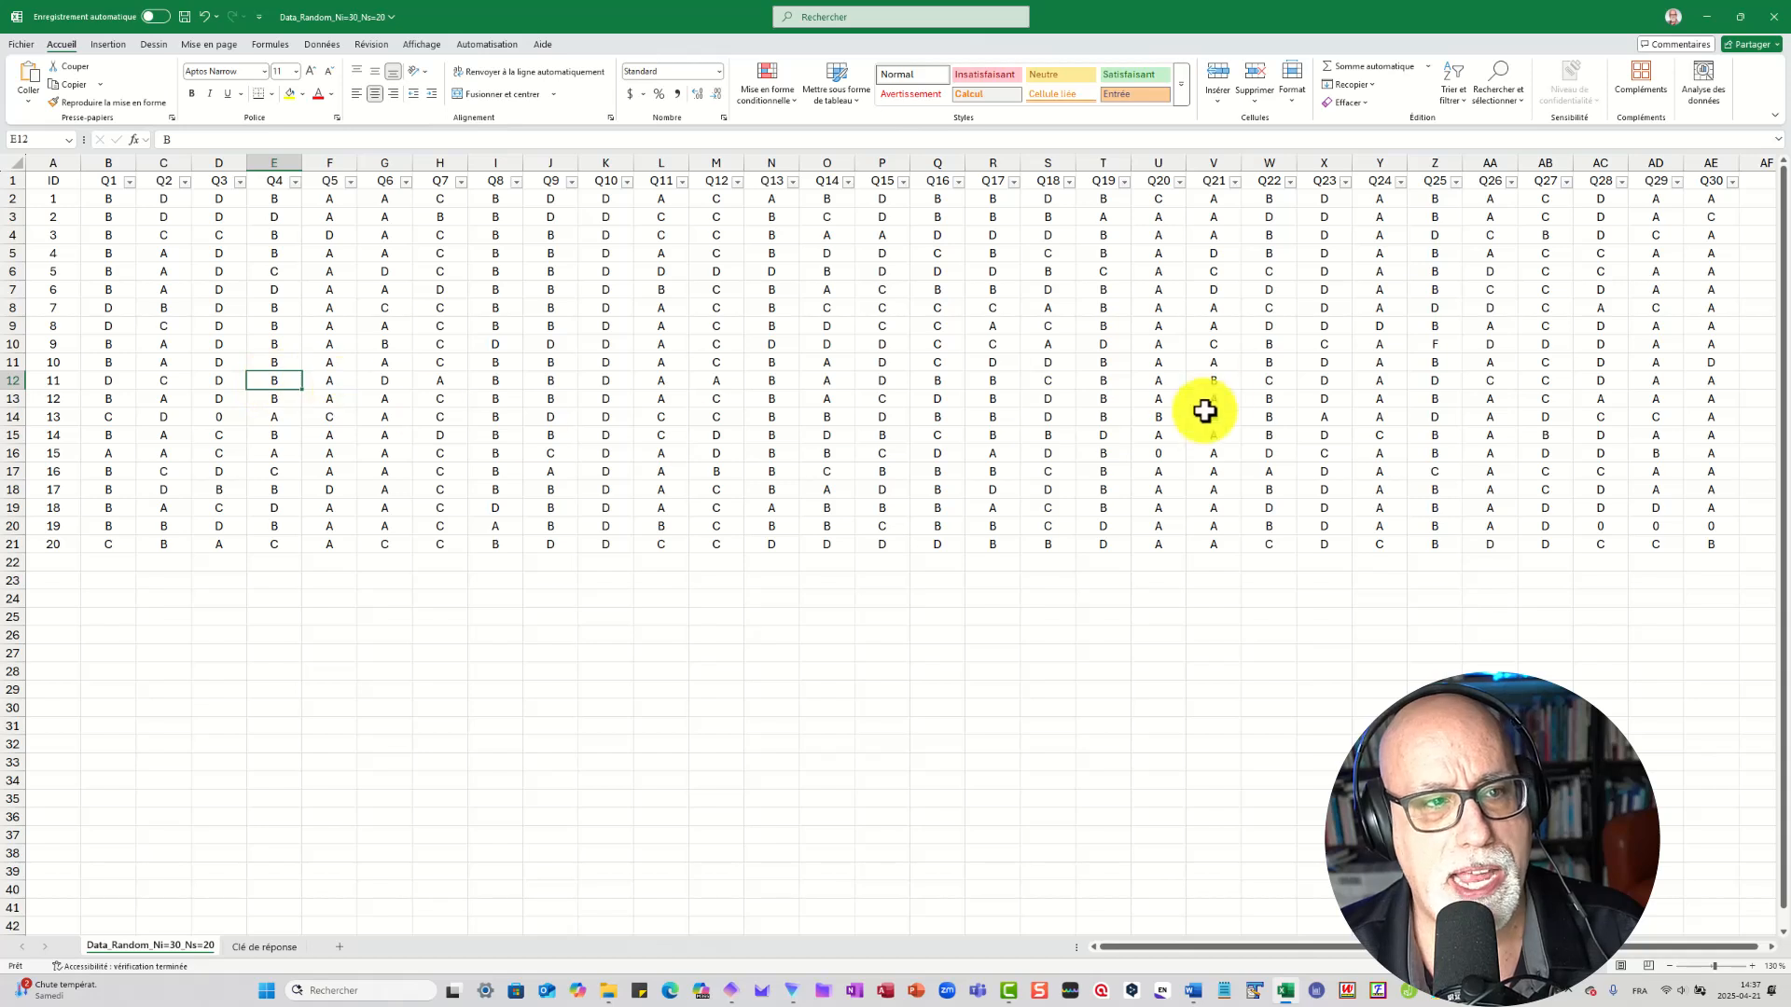
click(1438, 271)
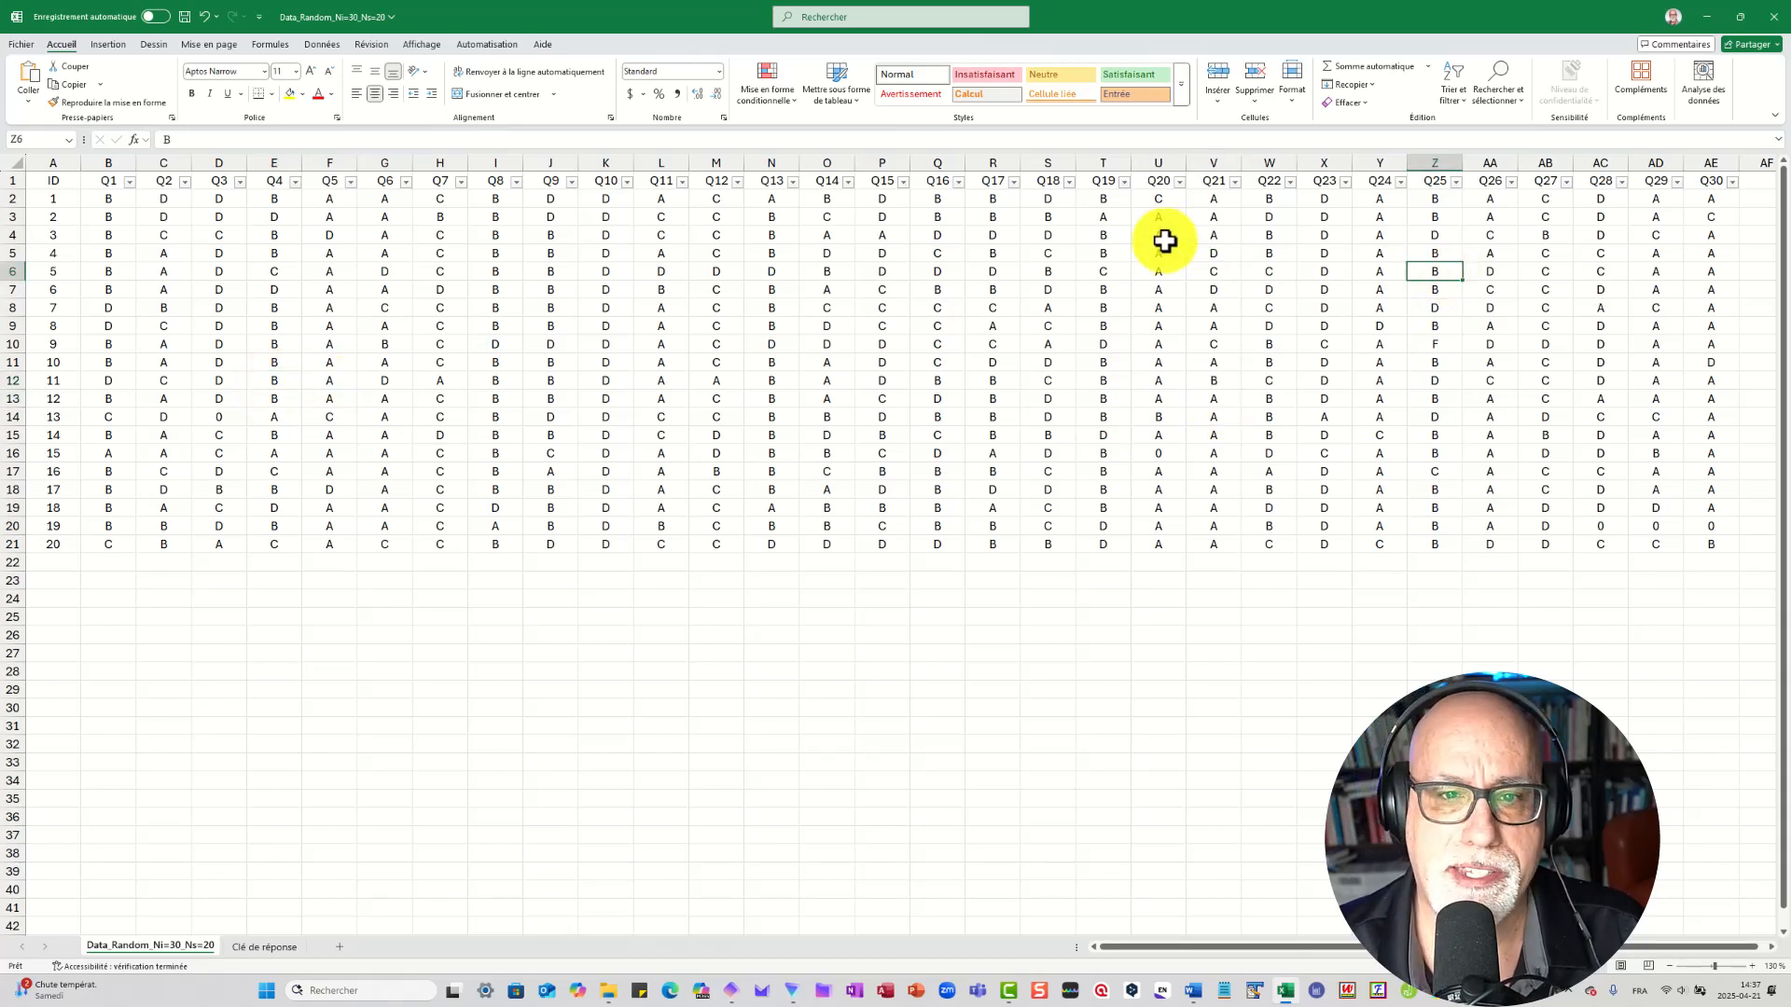
click(847, 182)
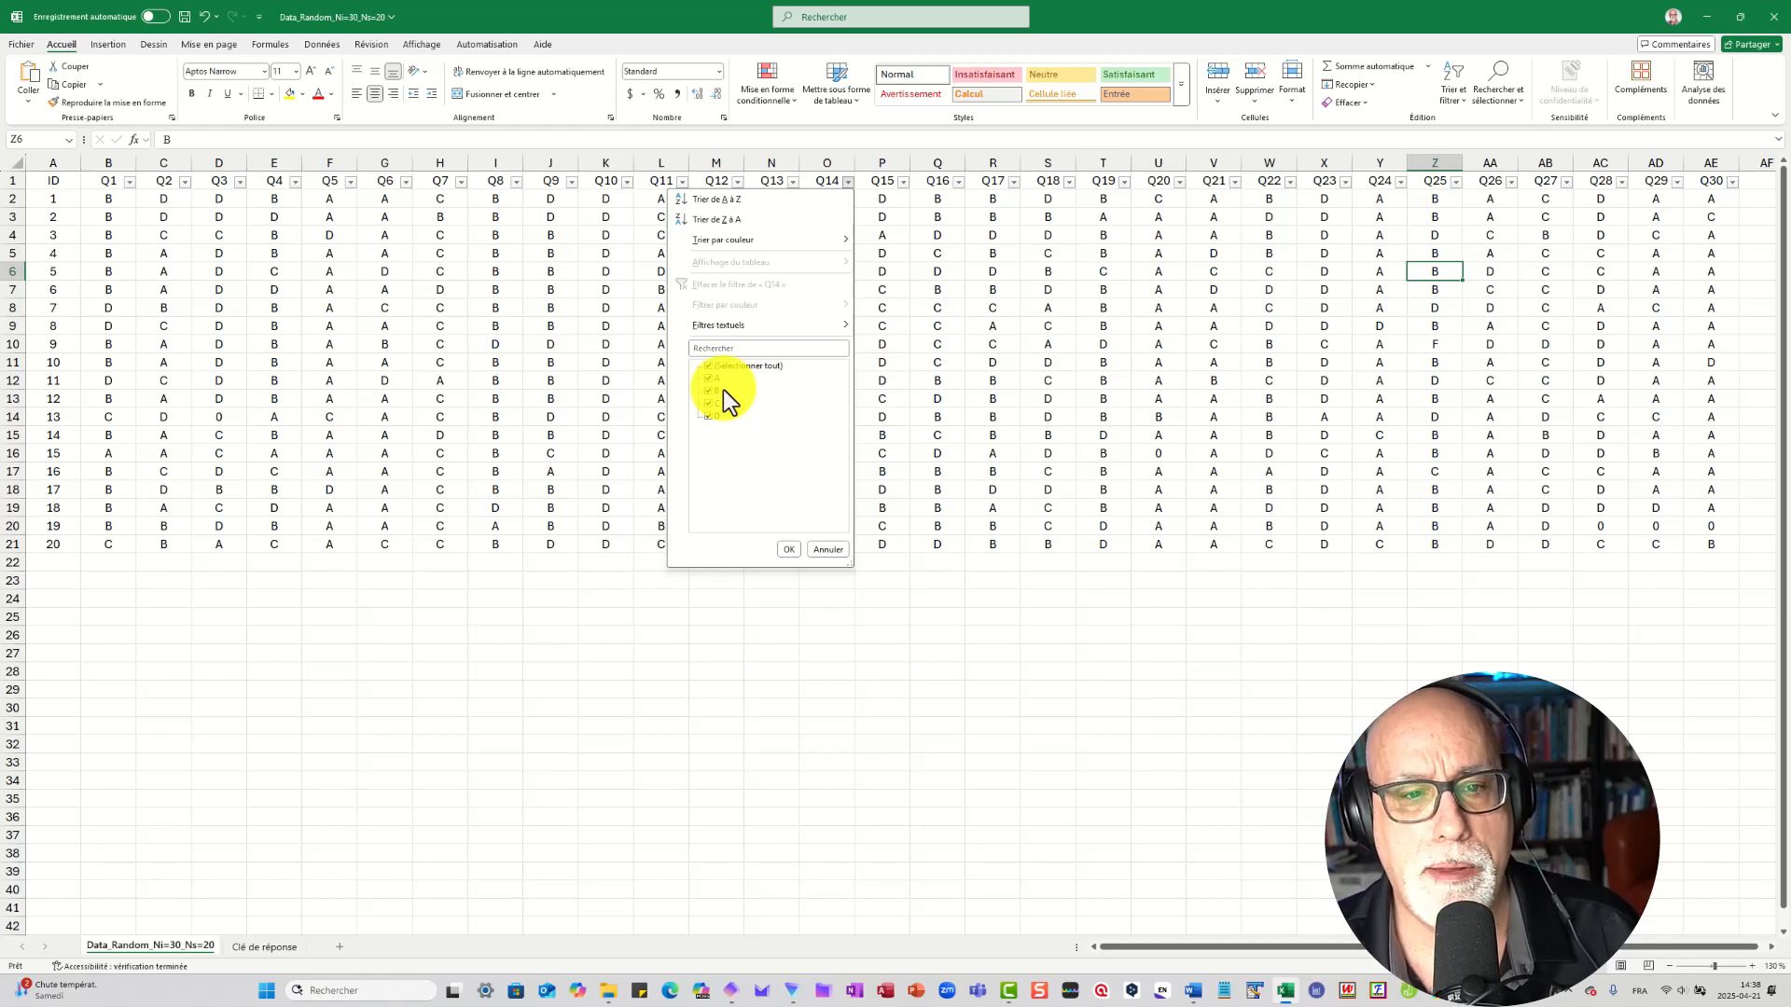
click(1235, 8)
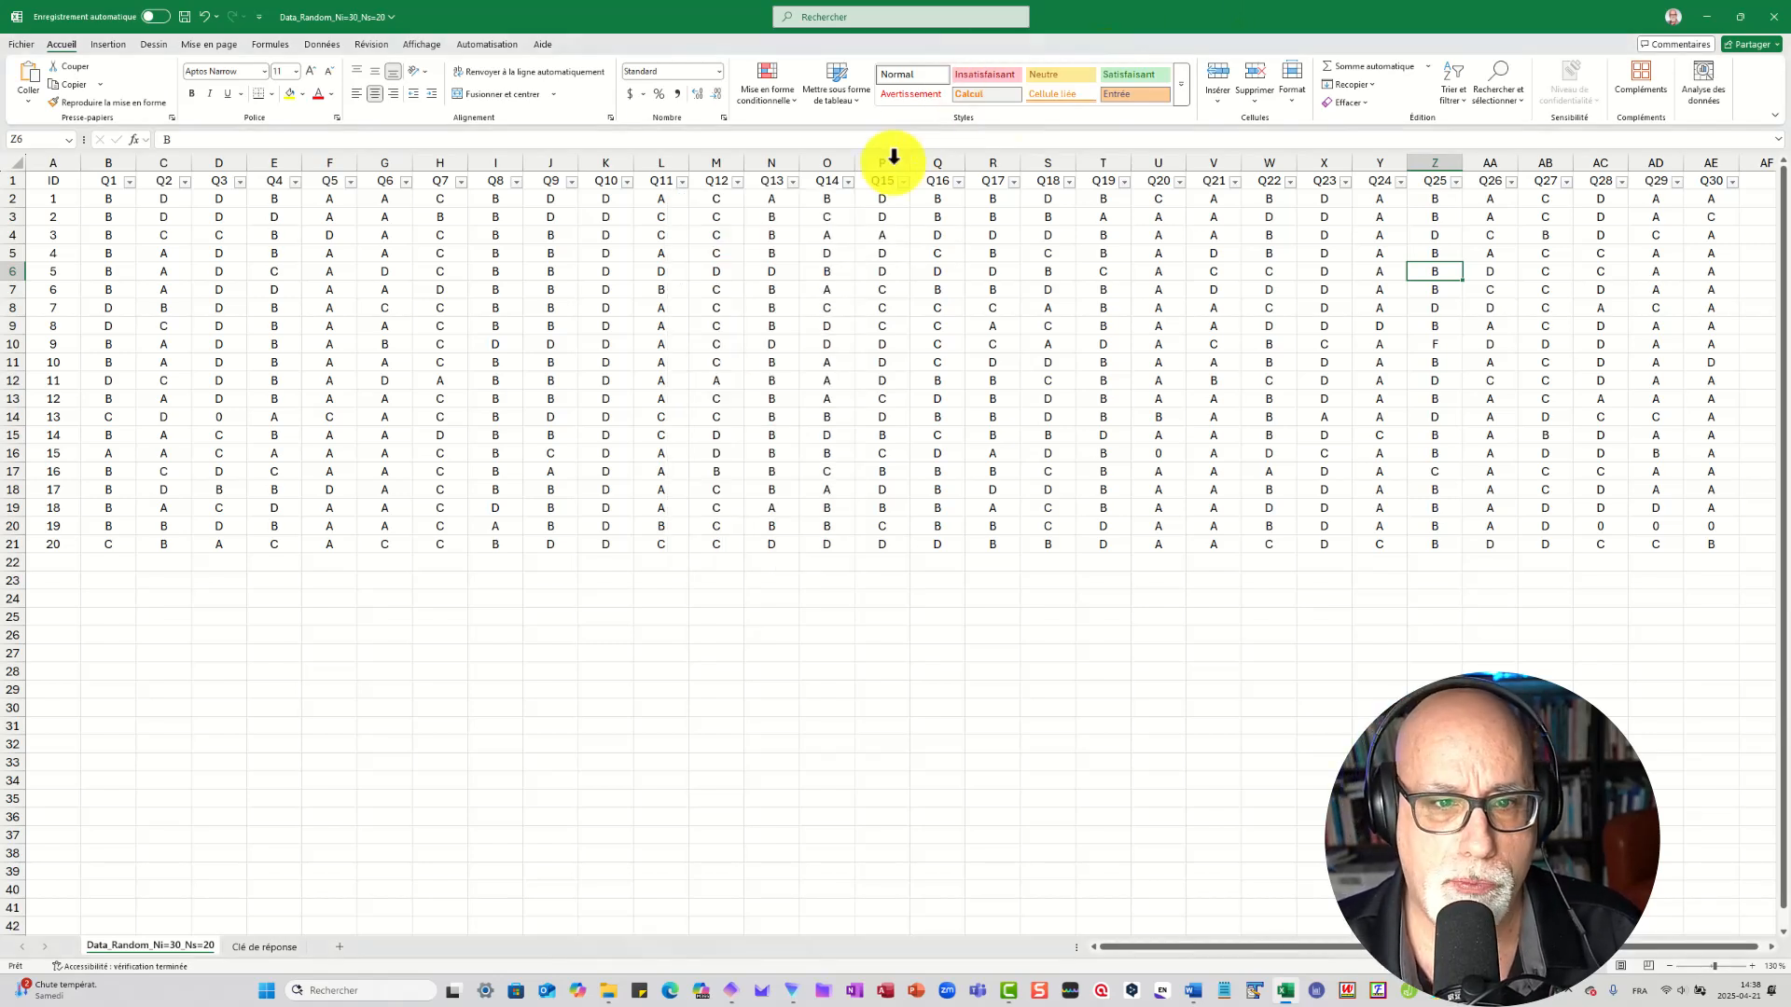
click(829, 363)
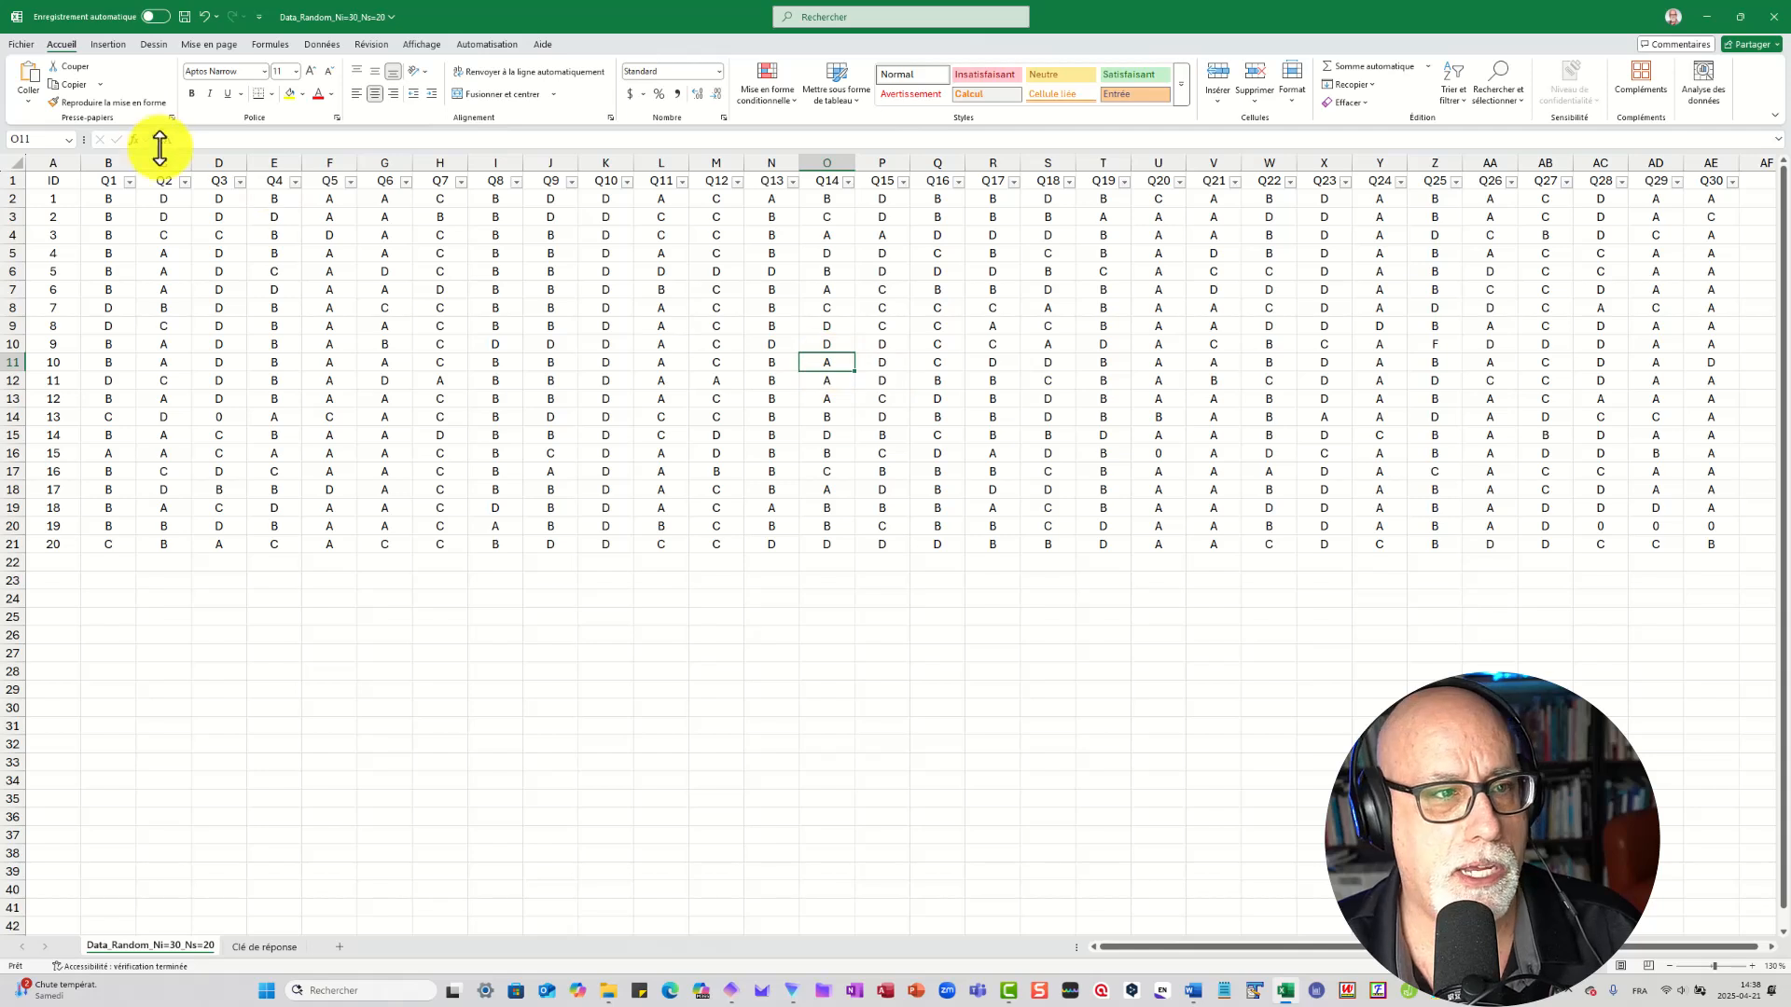
- Replace the apostrophe-prefixed Q14 answer of ID 11, in cell O12, with a plain A
click(823, 376)
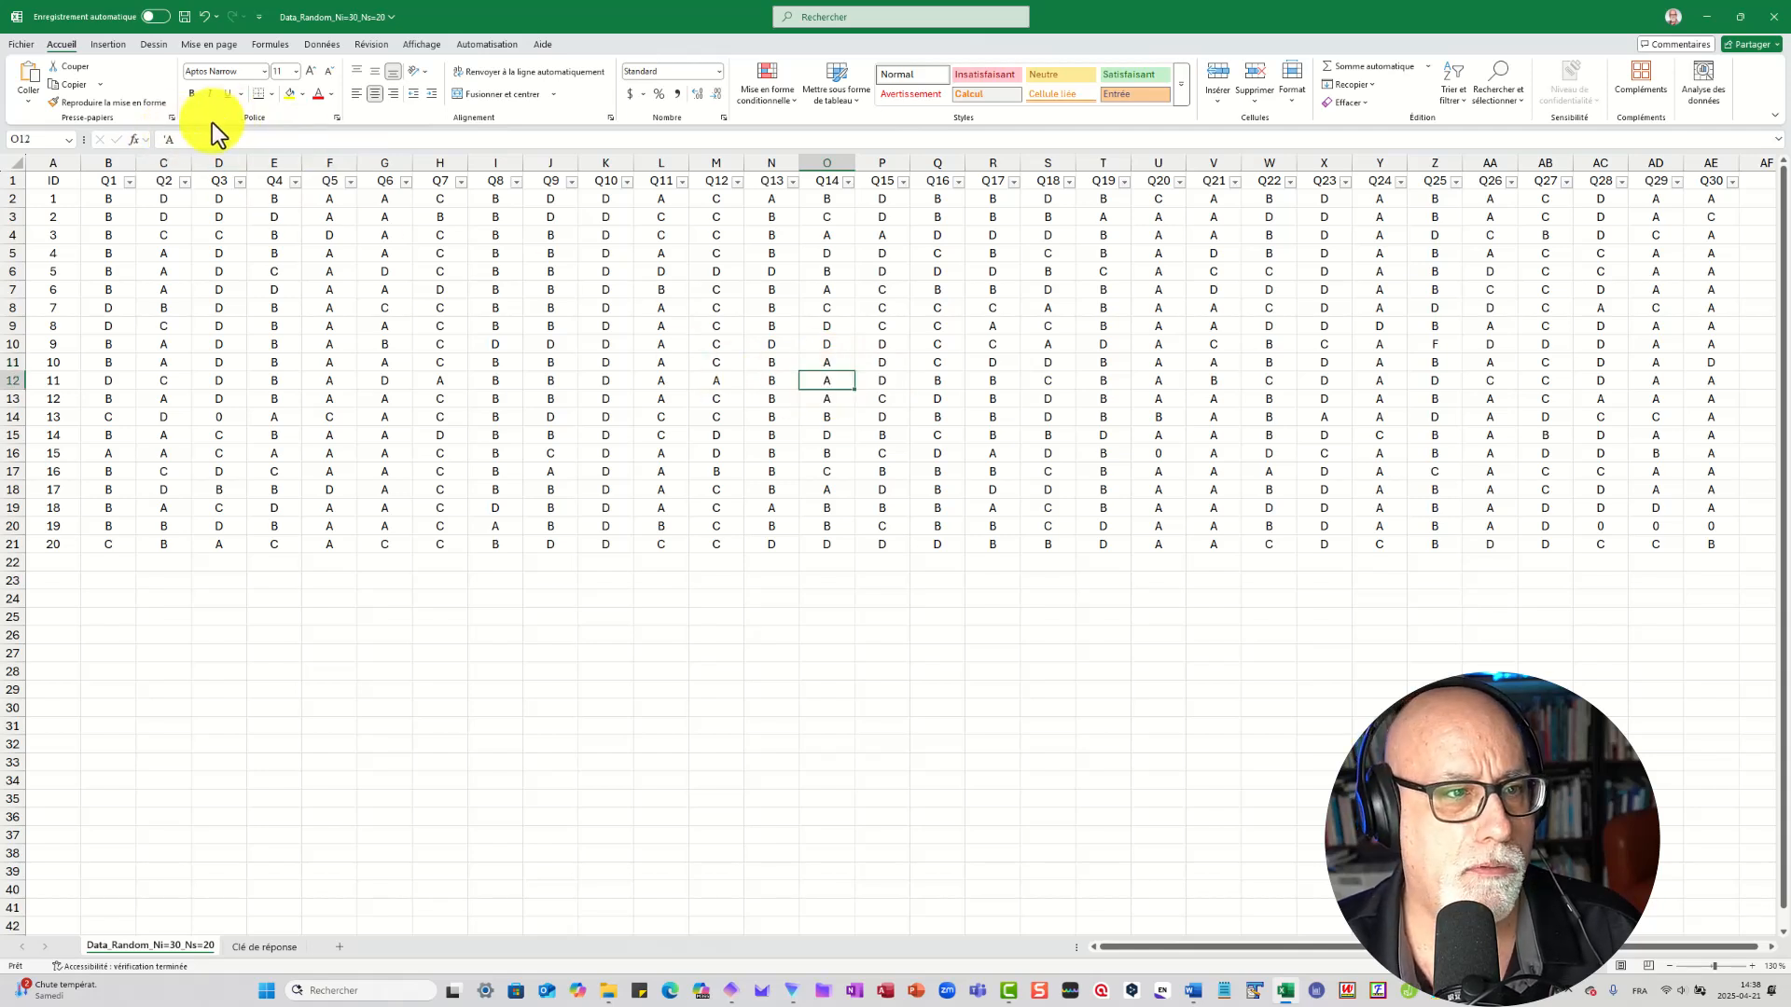
click(847, 181)
click(1115, 780)
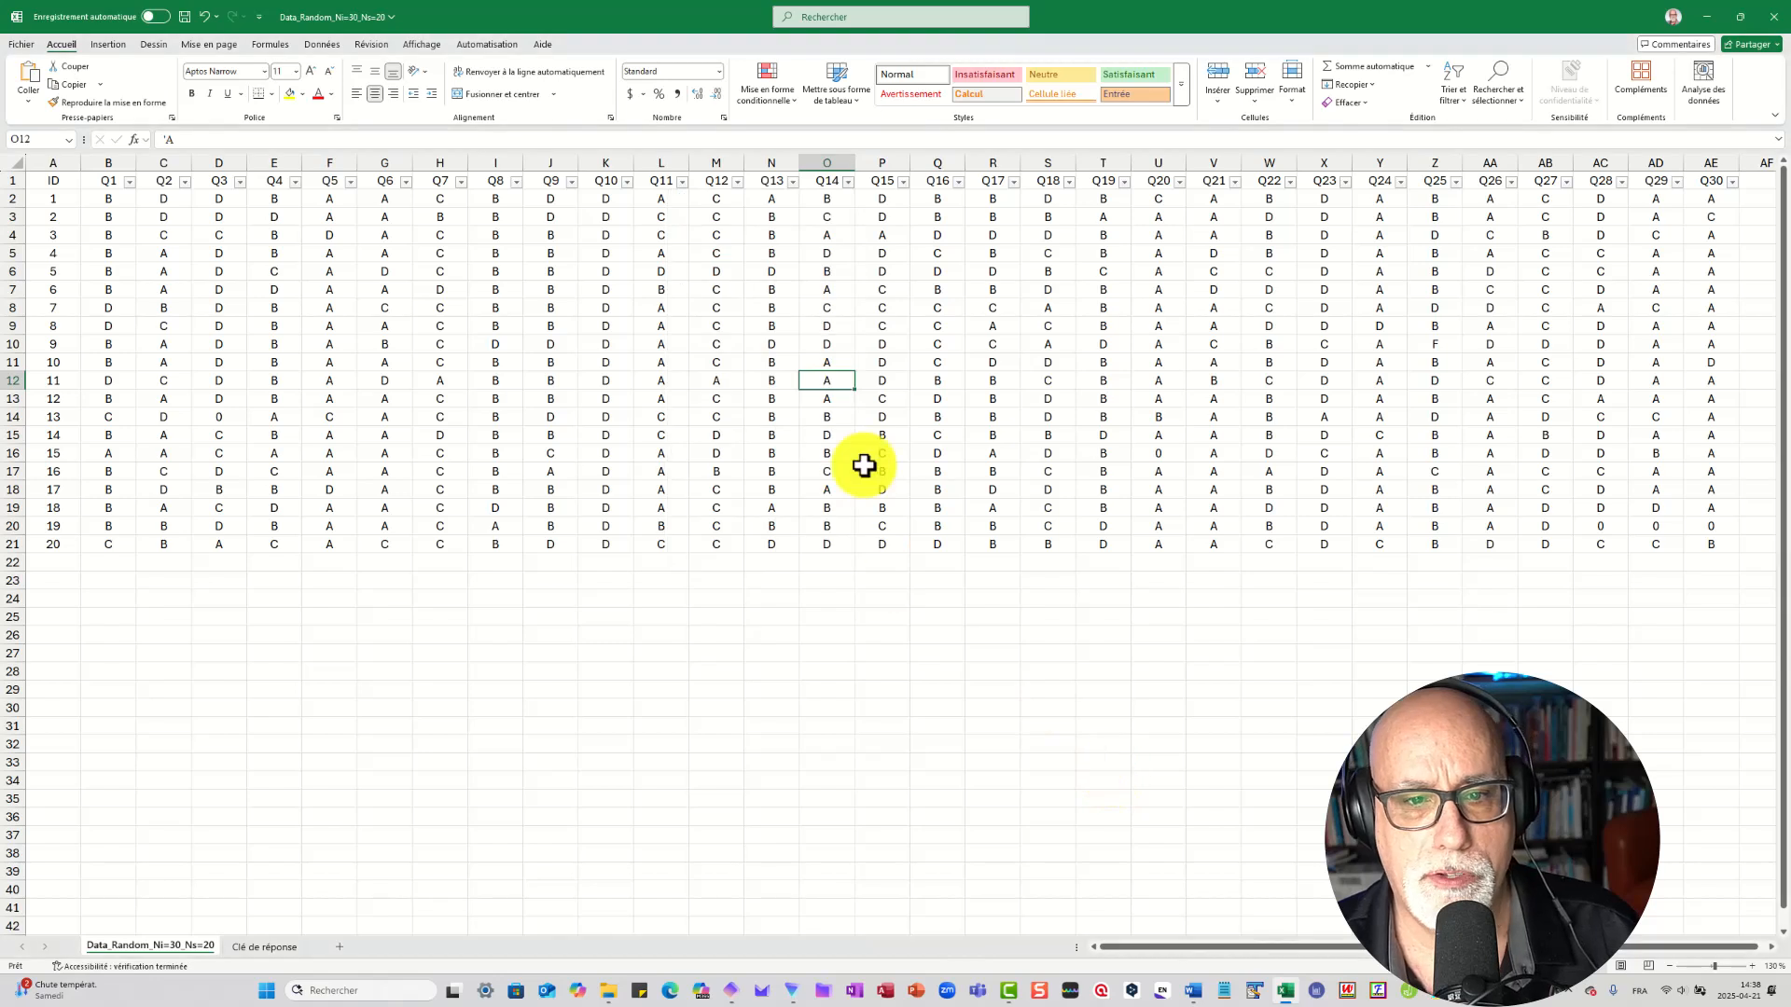
key(BackSpace)
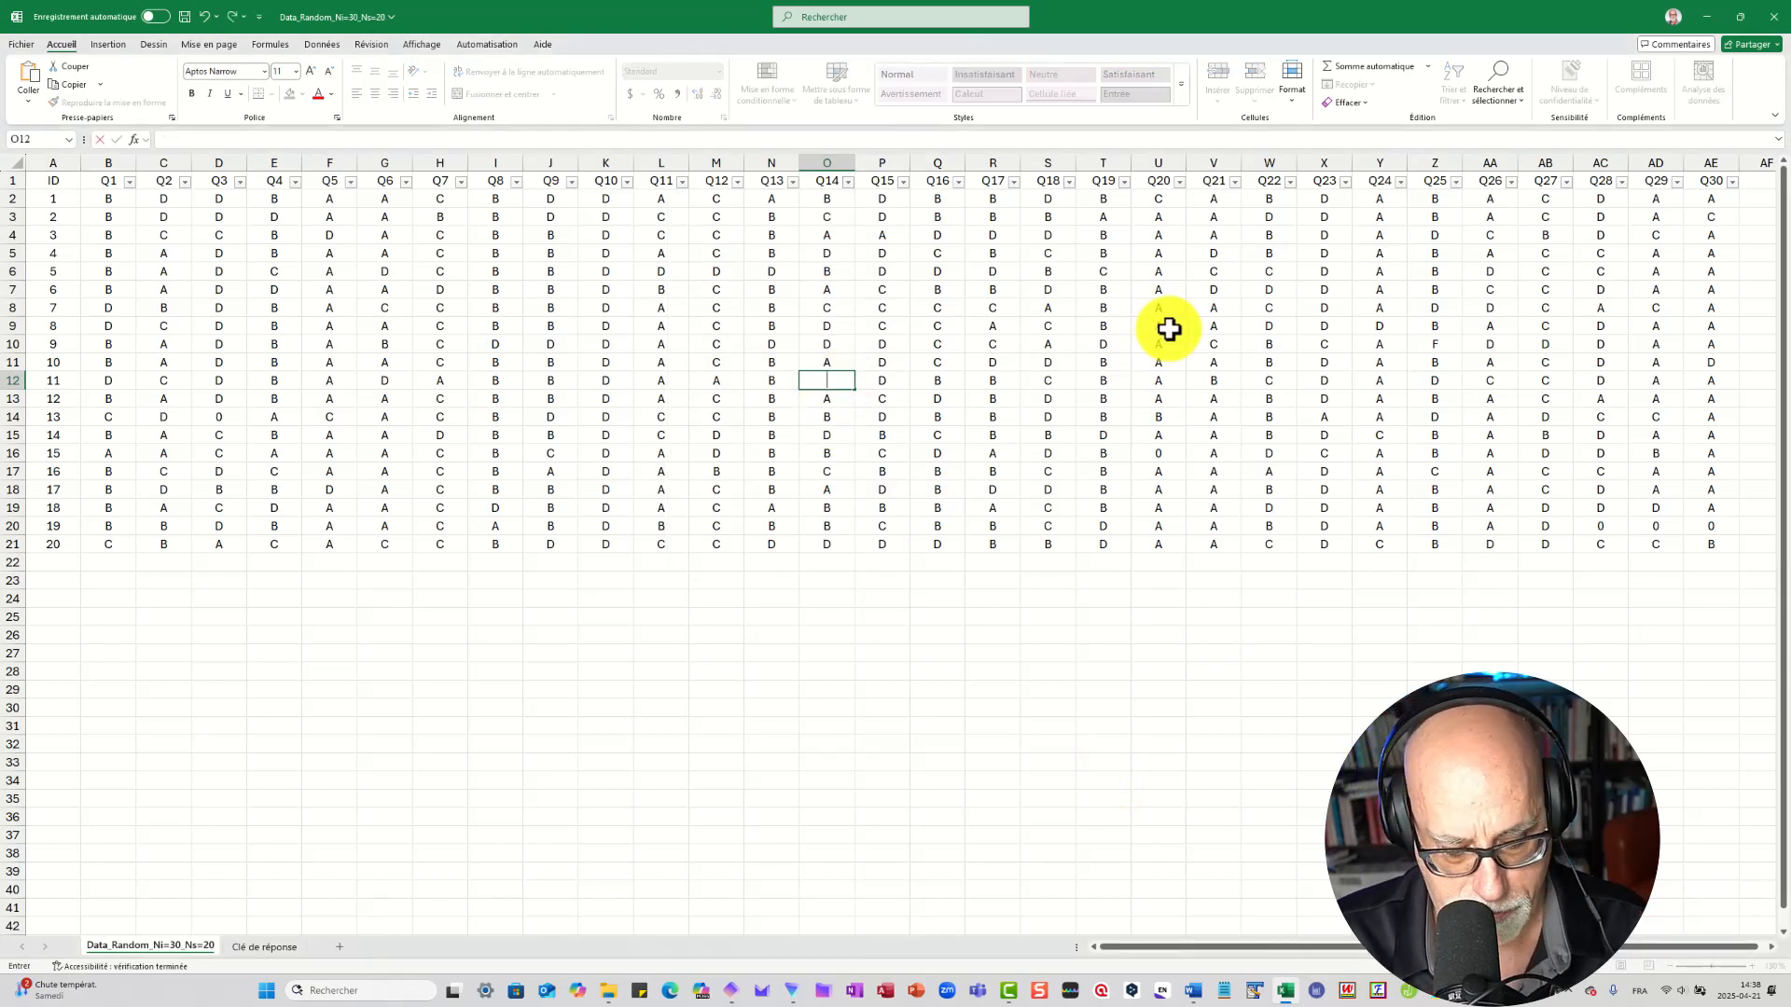
key(Return)
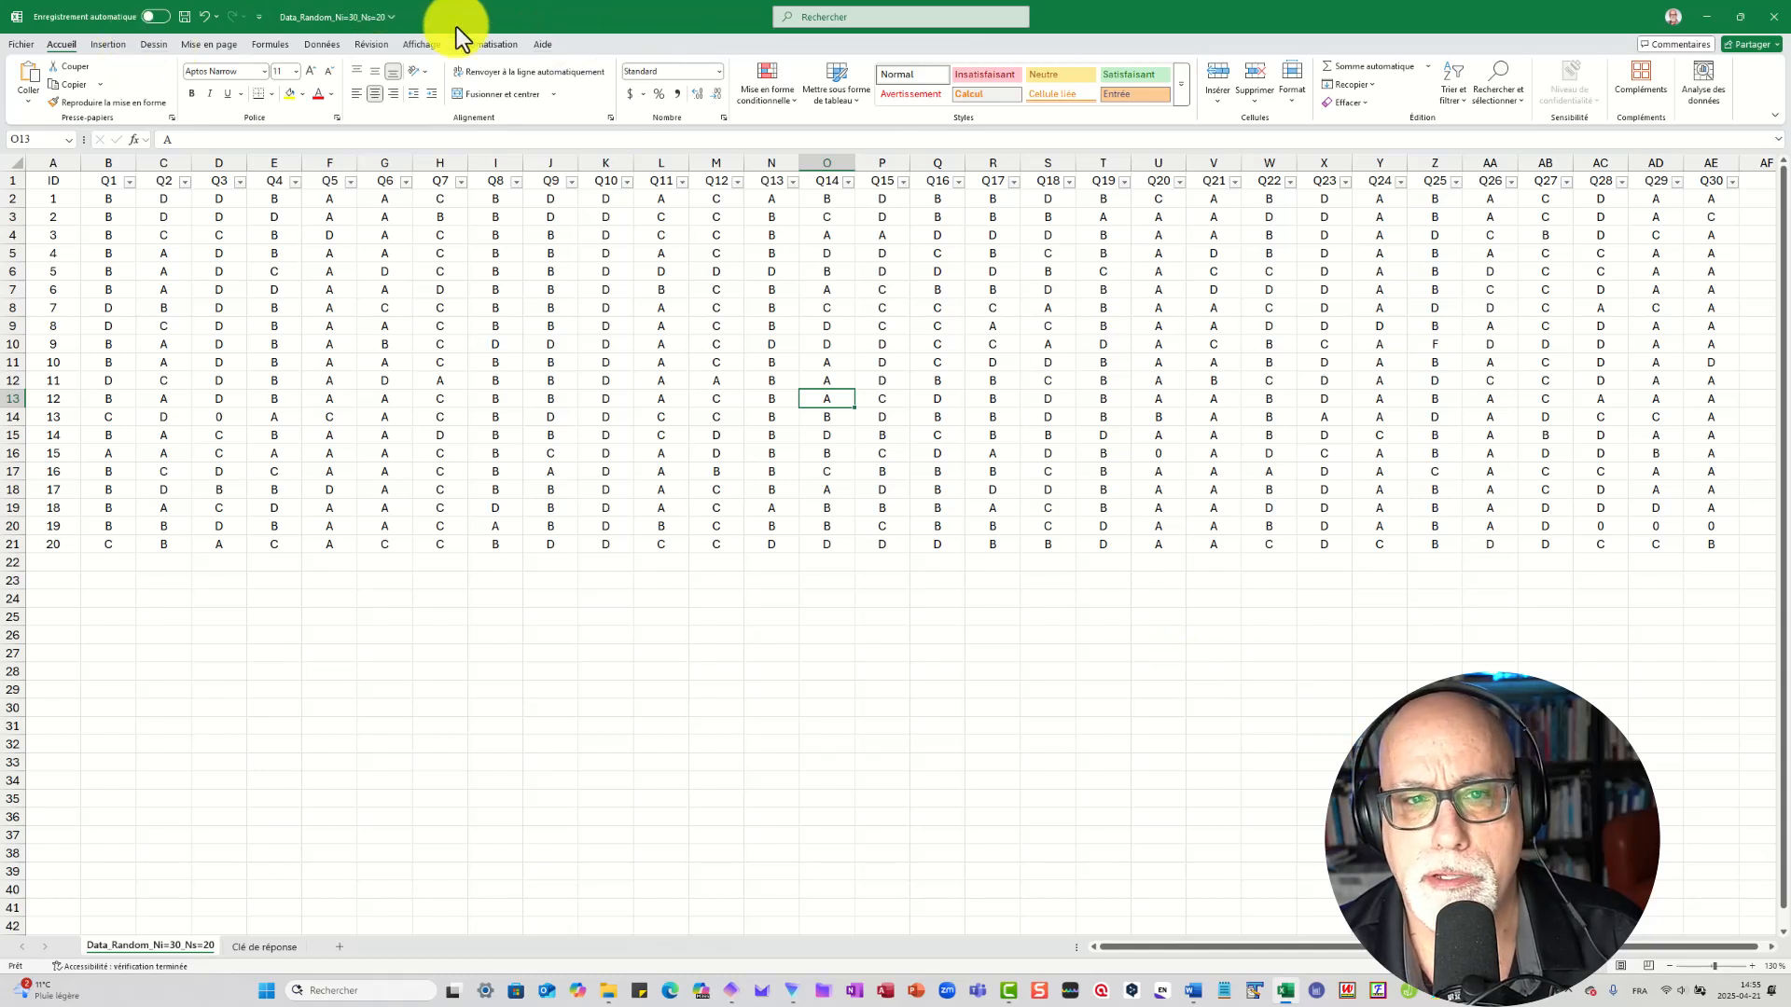
- Remove the filters from the header row and review the ID numbers in column A
click(321, 47)
click(847, 71)
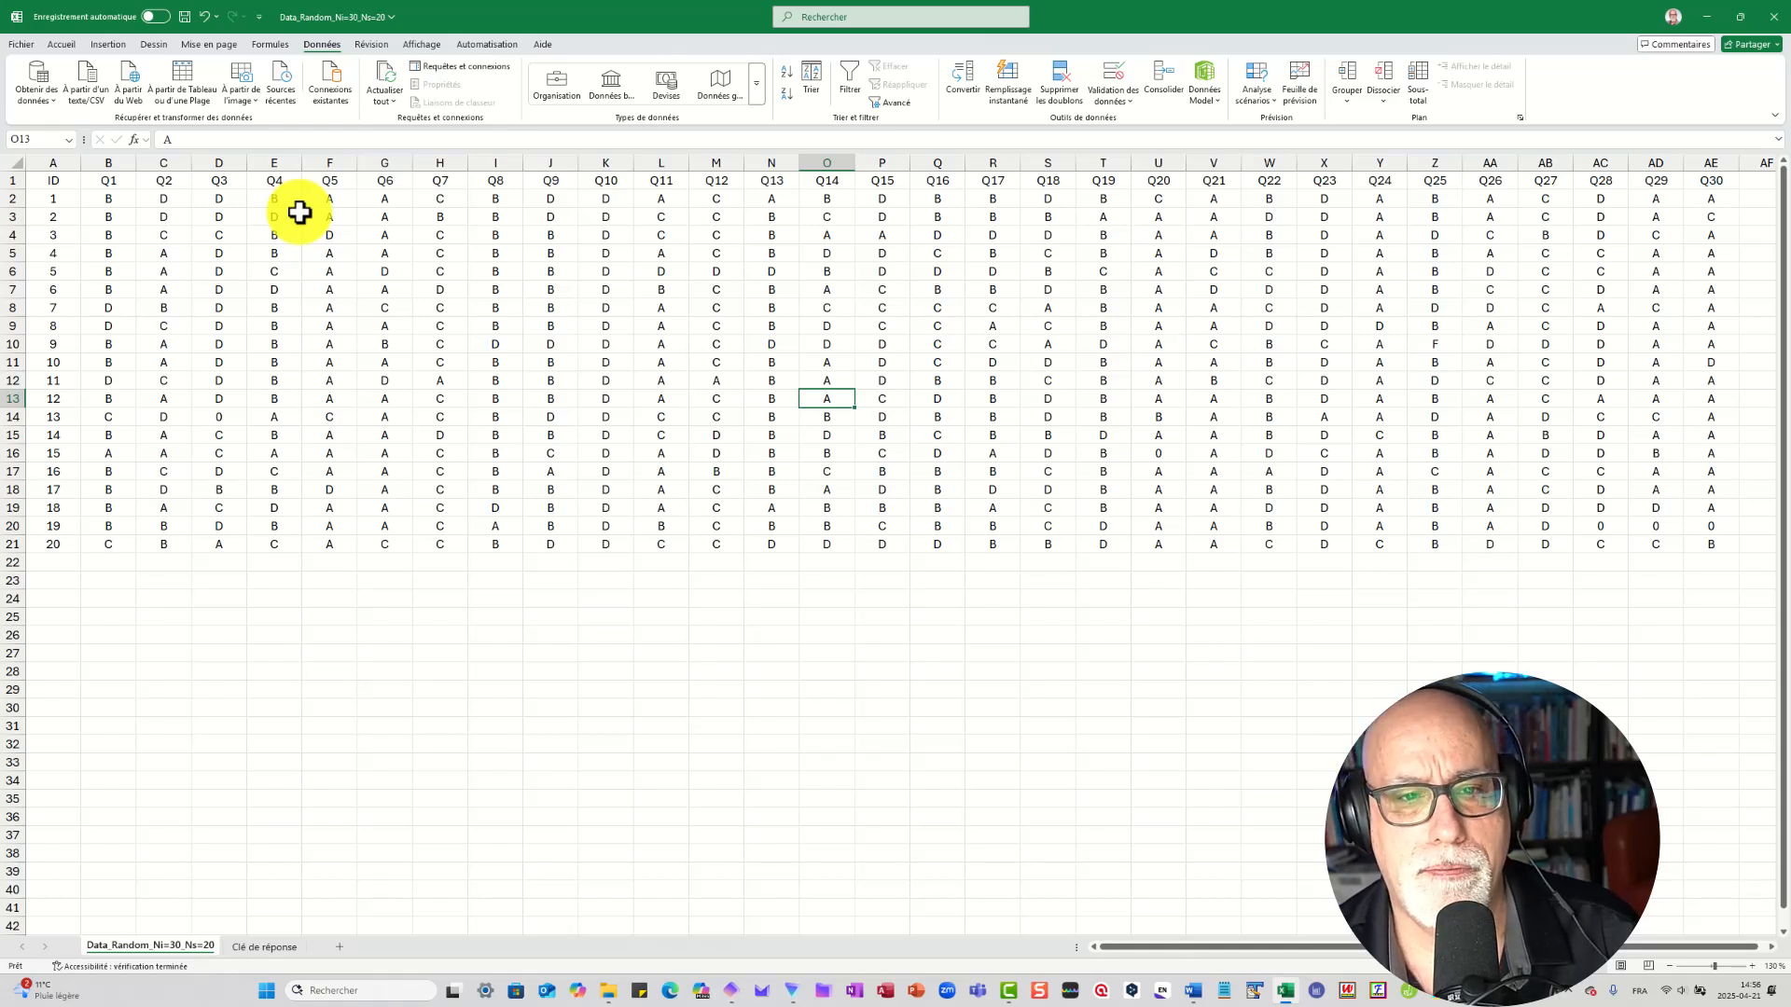
click(57, 154)
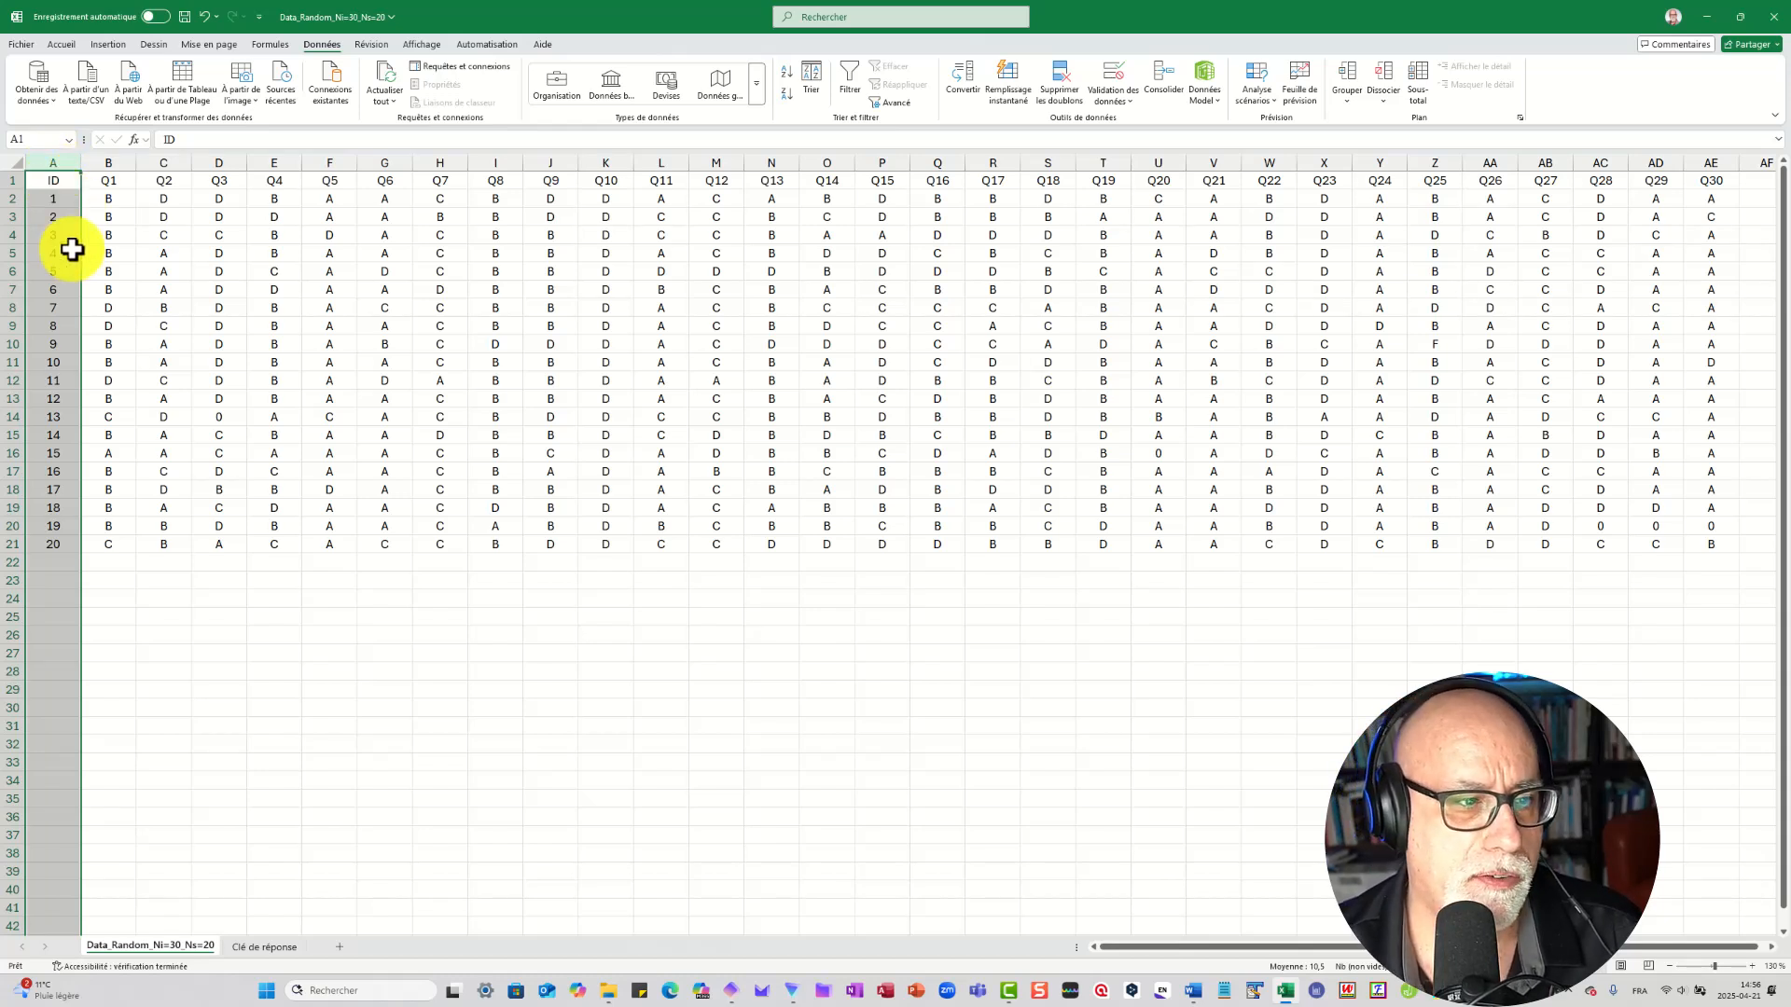
click(65, 199)
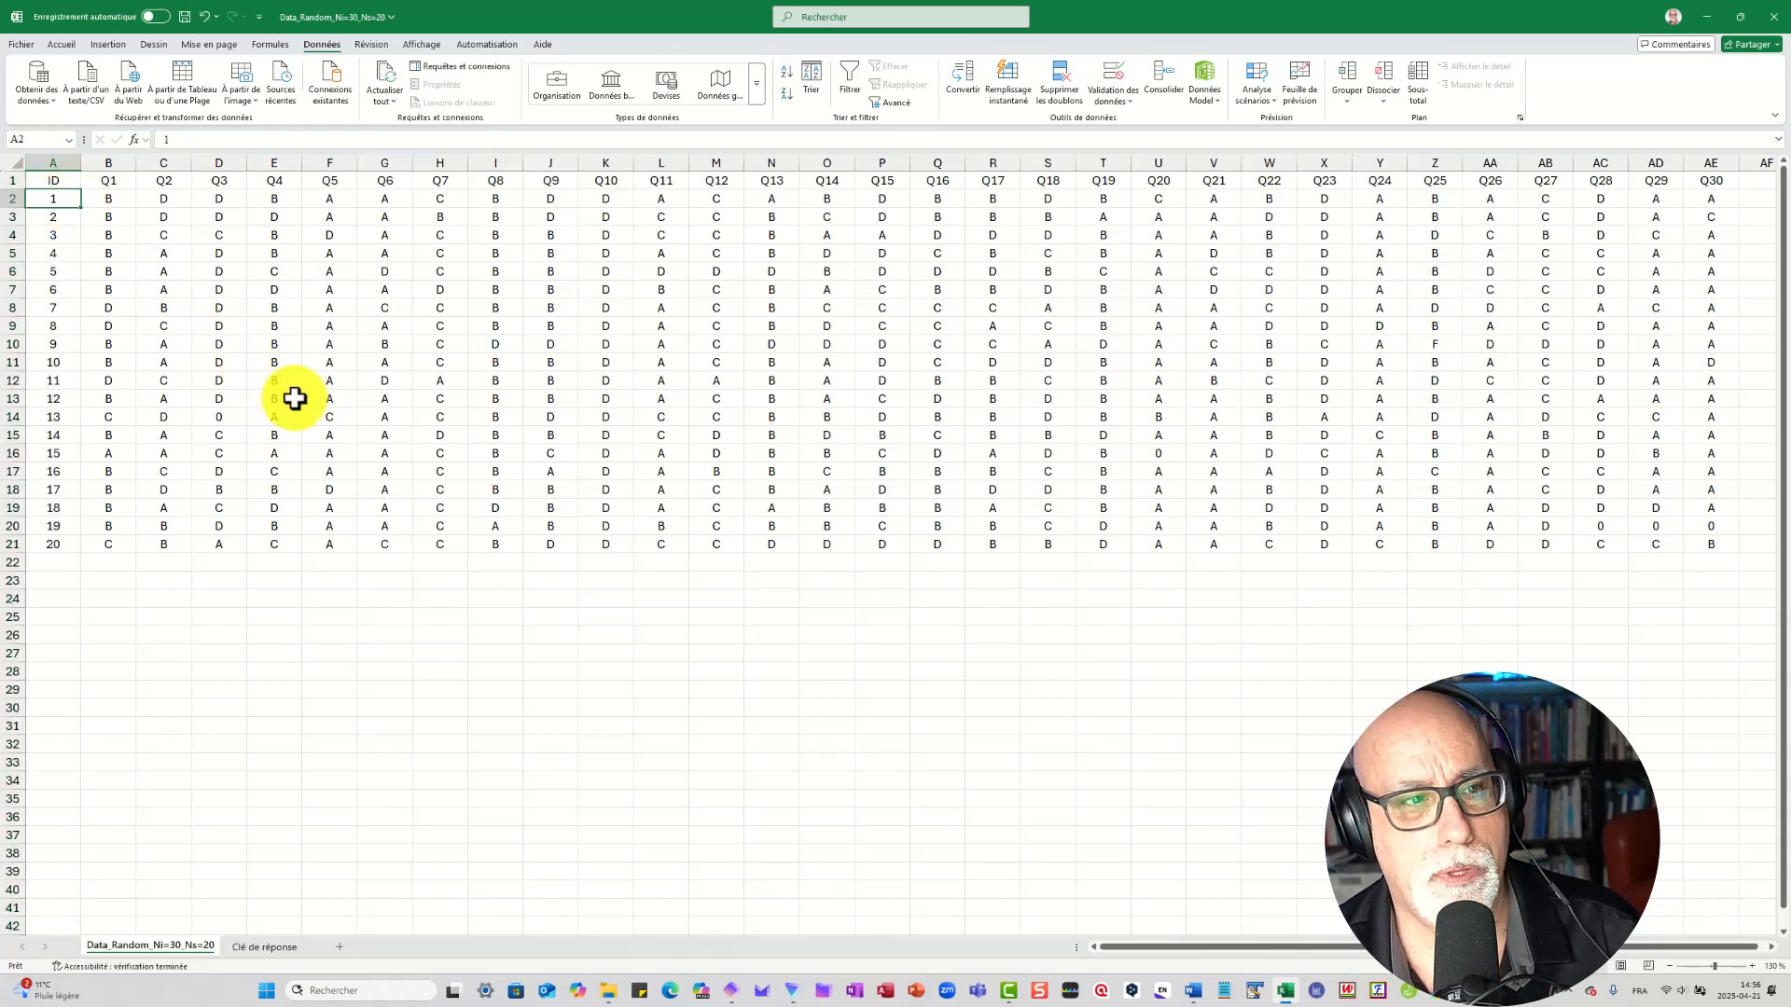
click(62, 544)
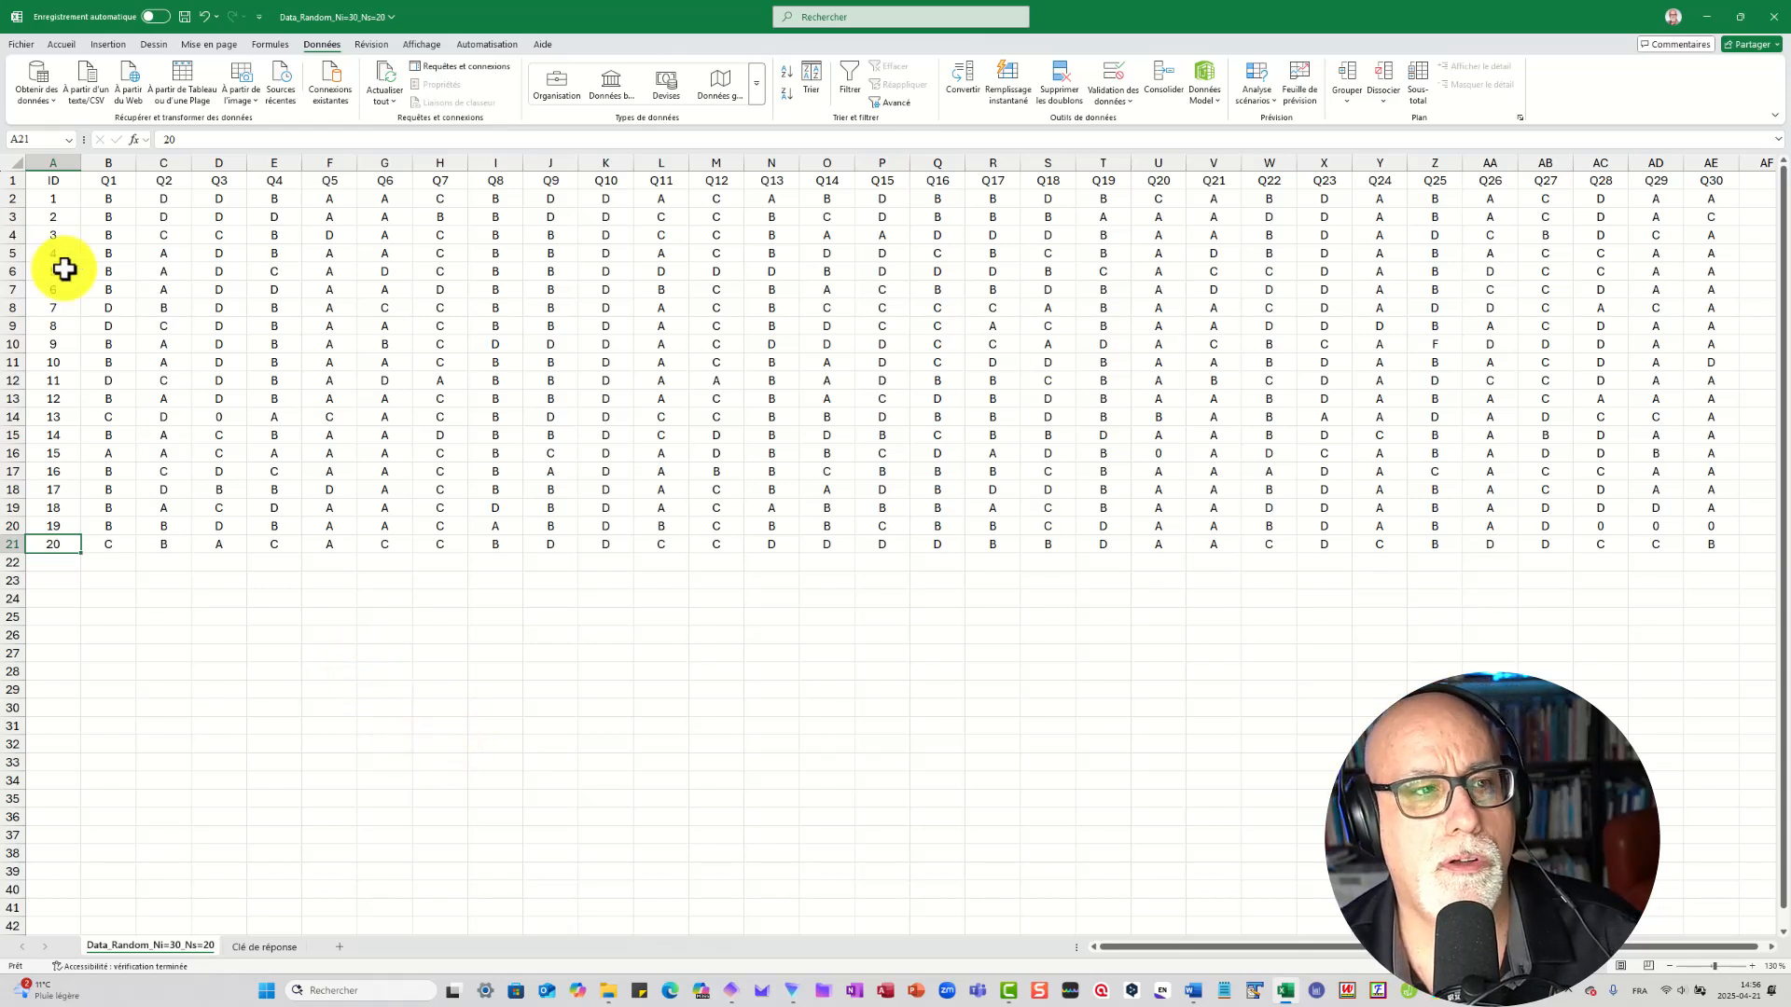
- Format the IDs in A2:A21 with the custom number format 00
drag(51, 196, 53, 544)
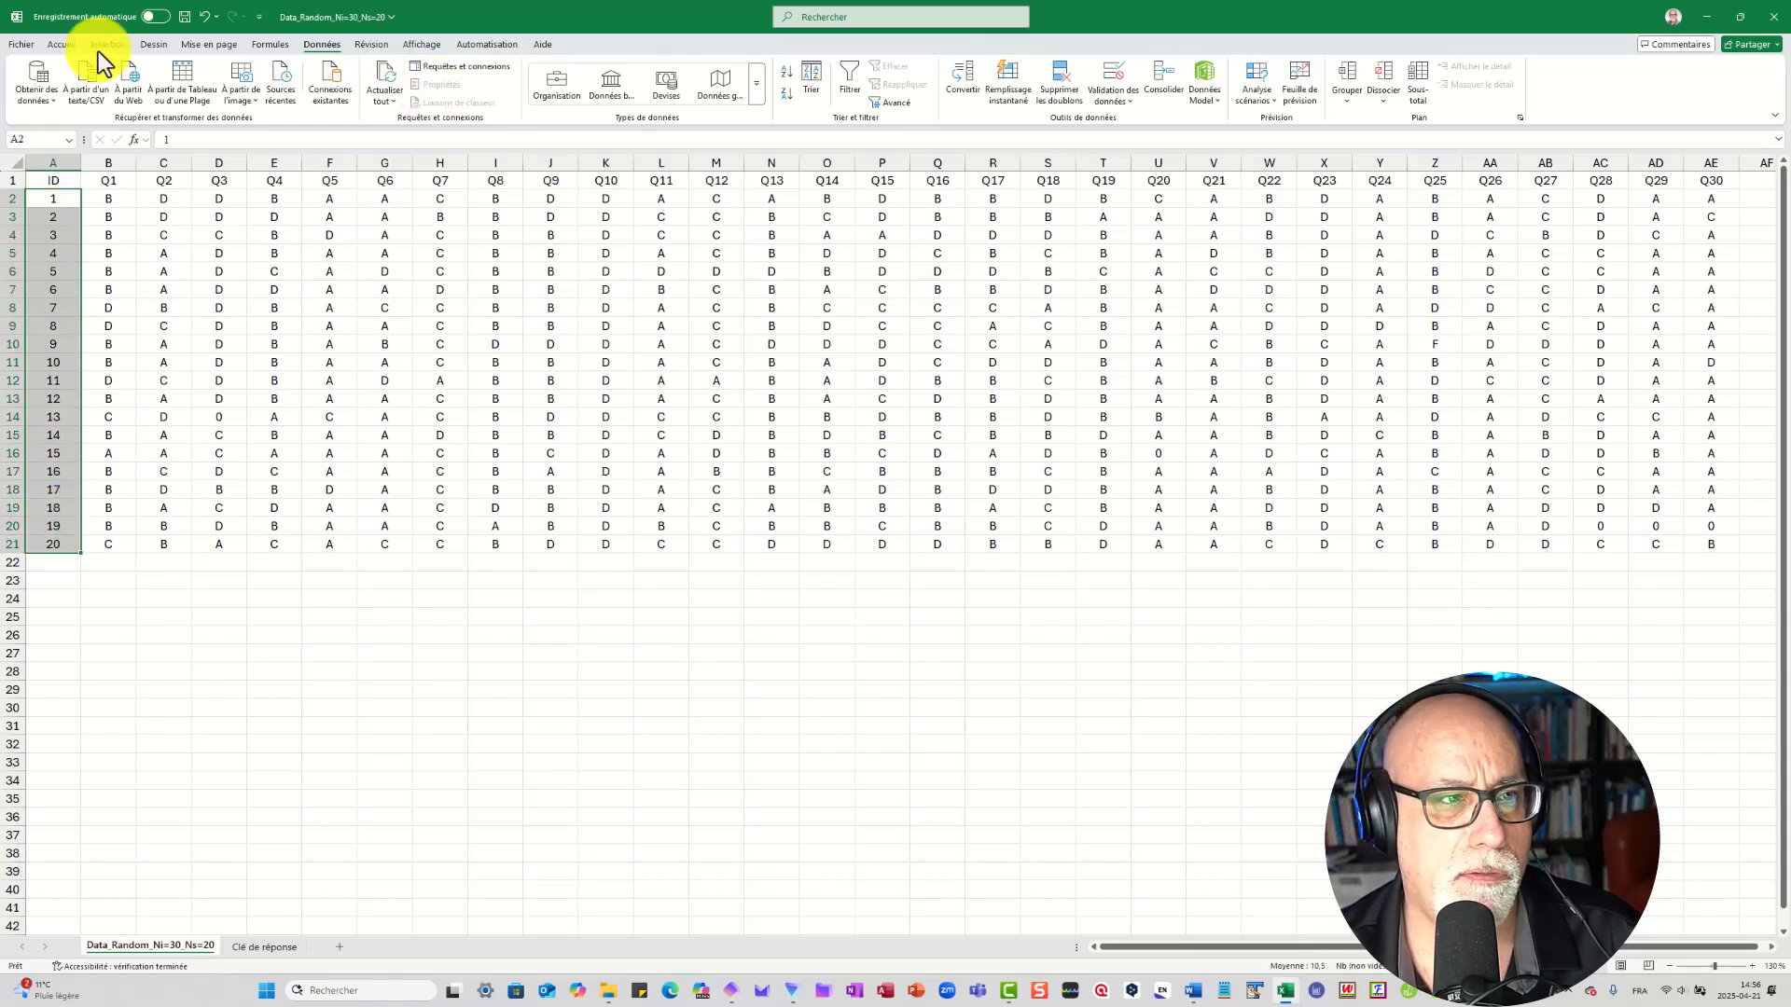
click(64, 44)
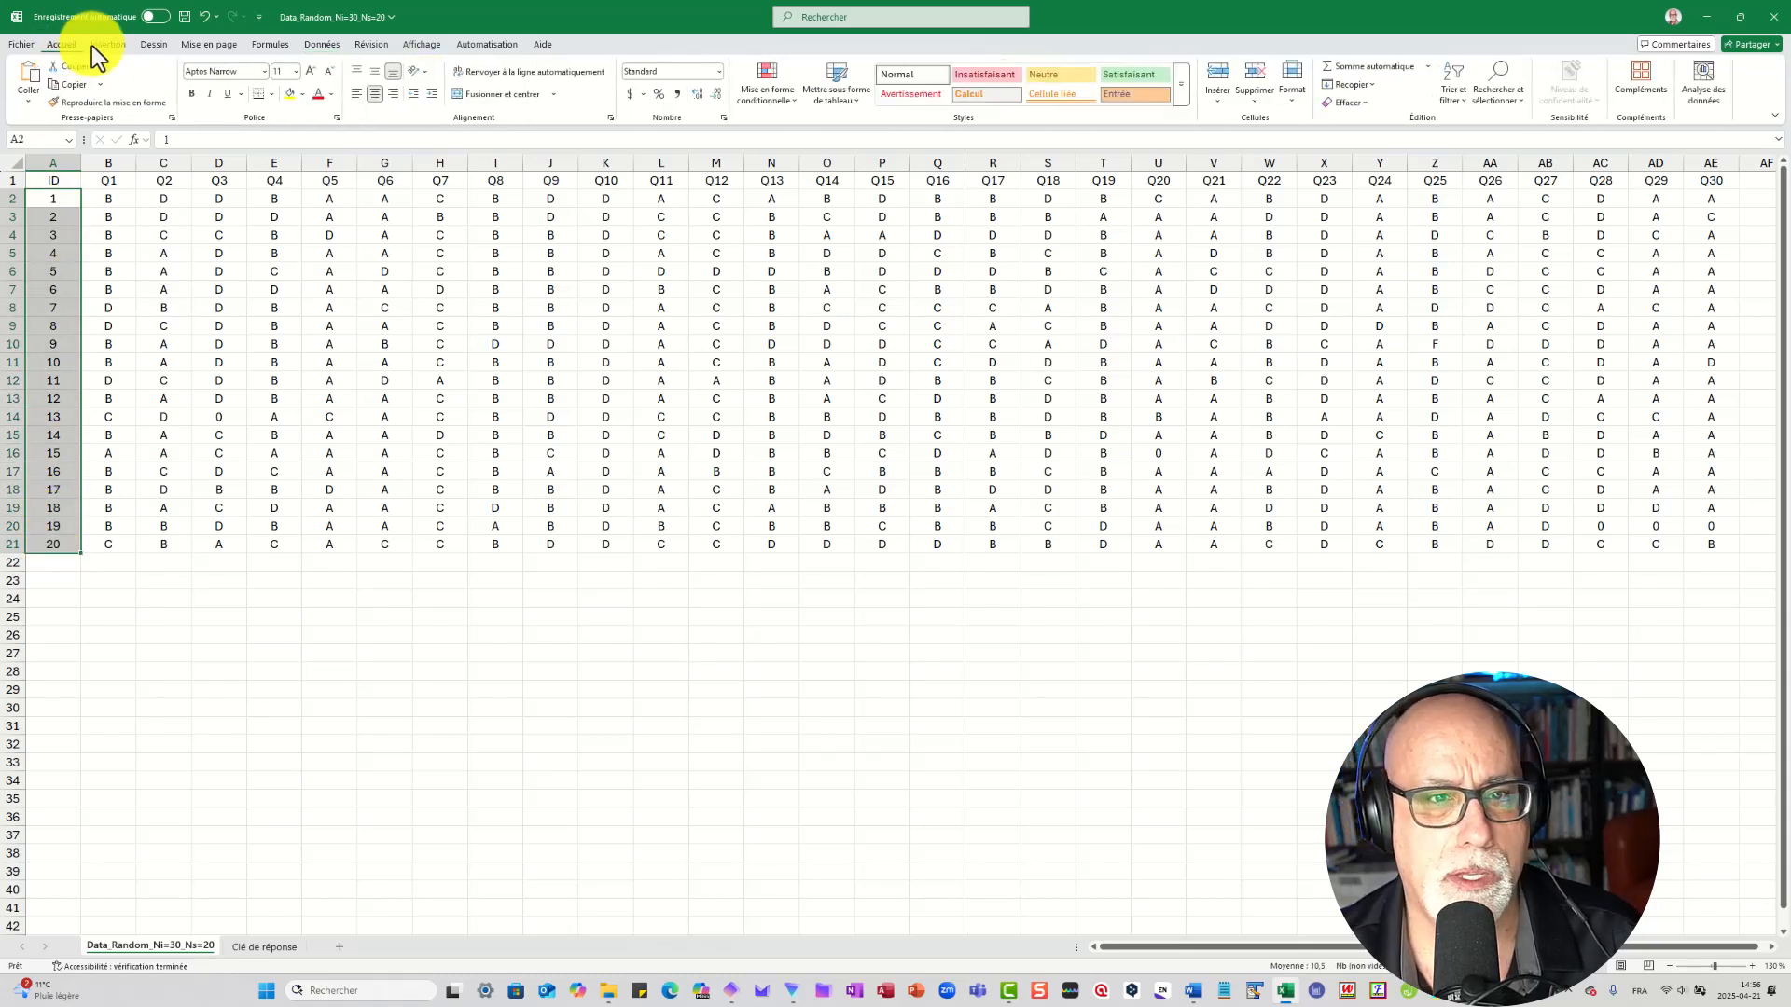
click(718, 72)
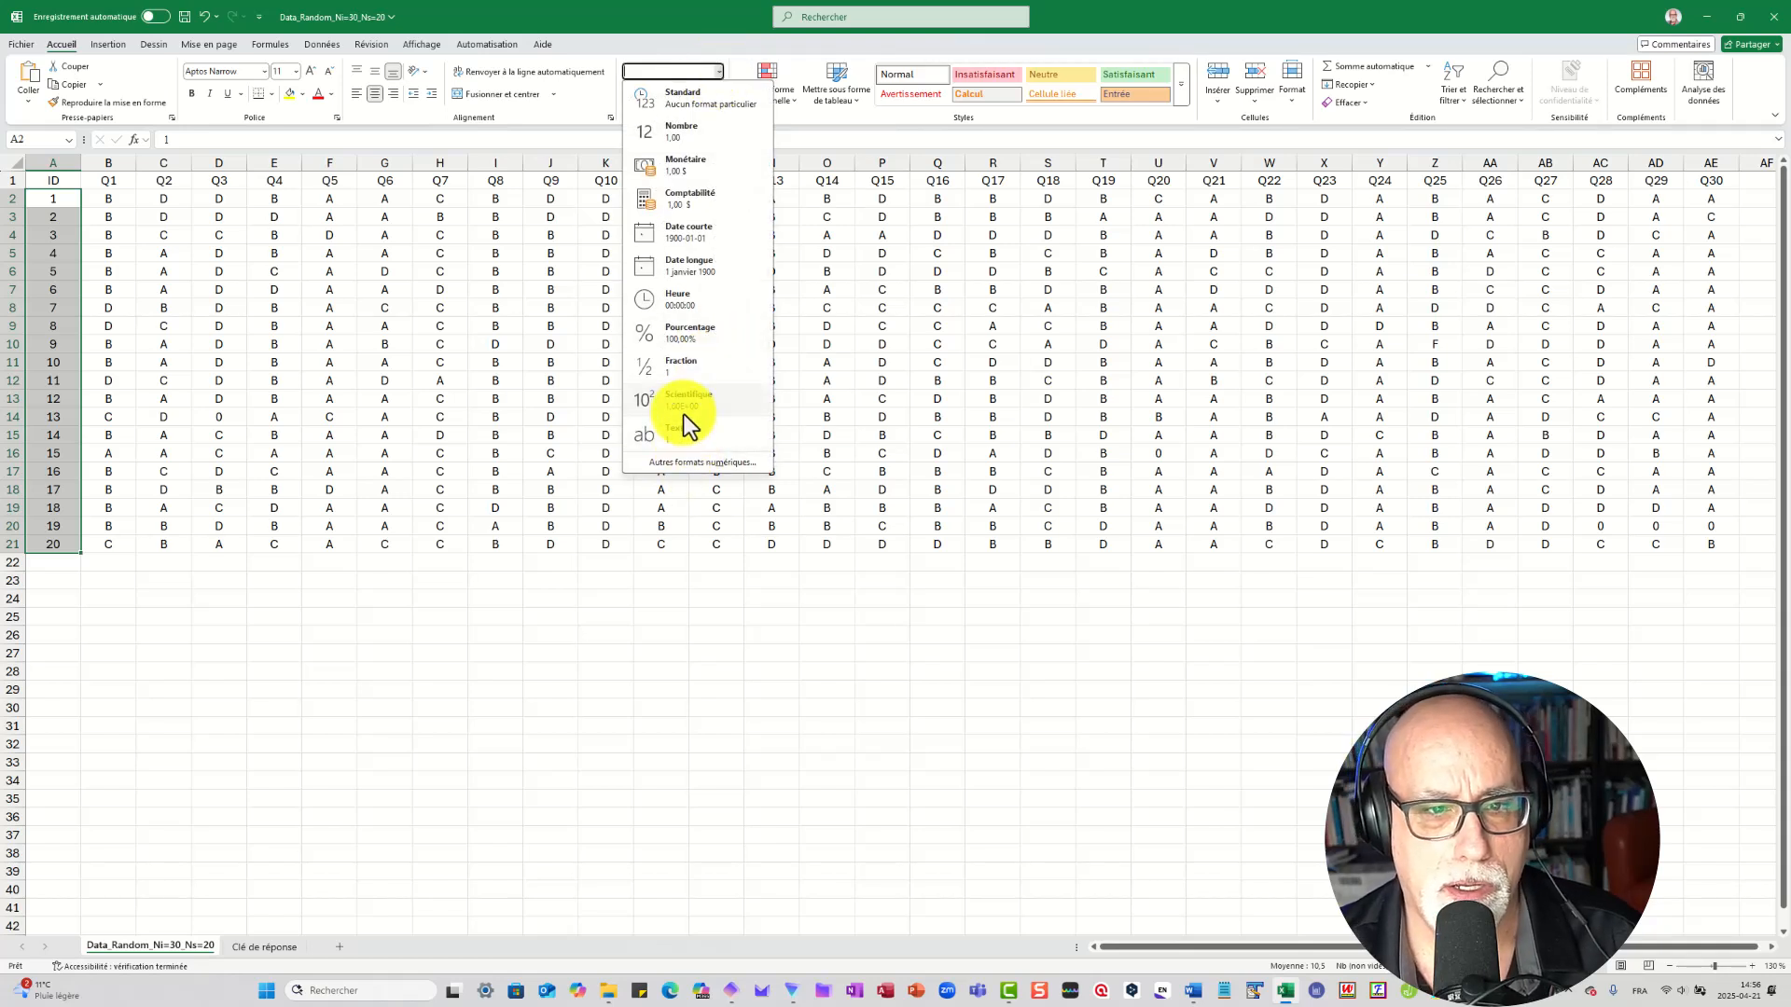
click(685, 463)
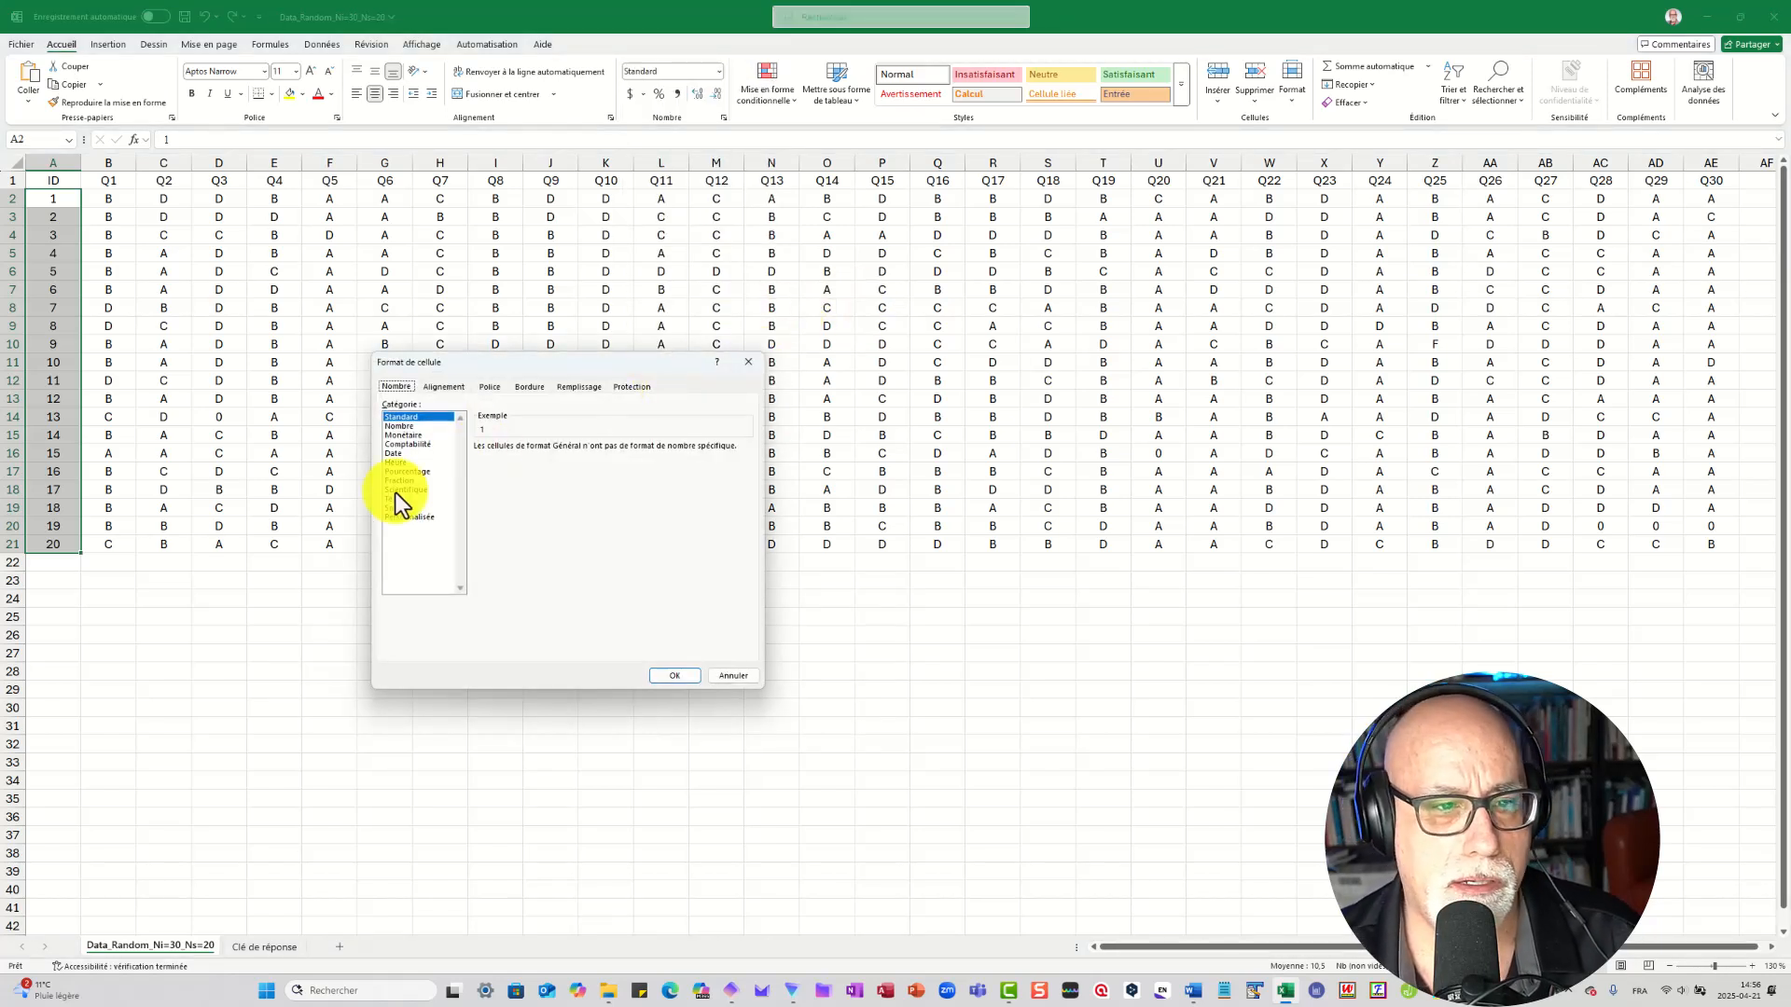
click(408, 517)
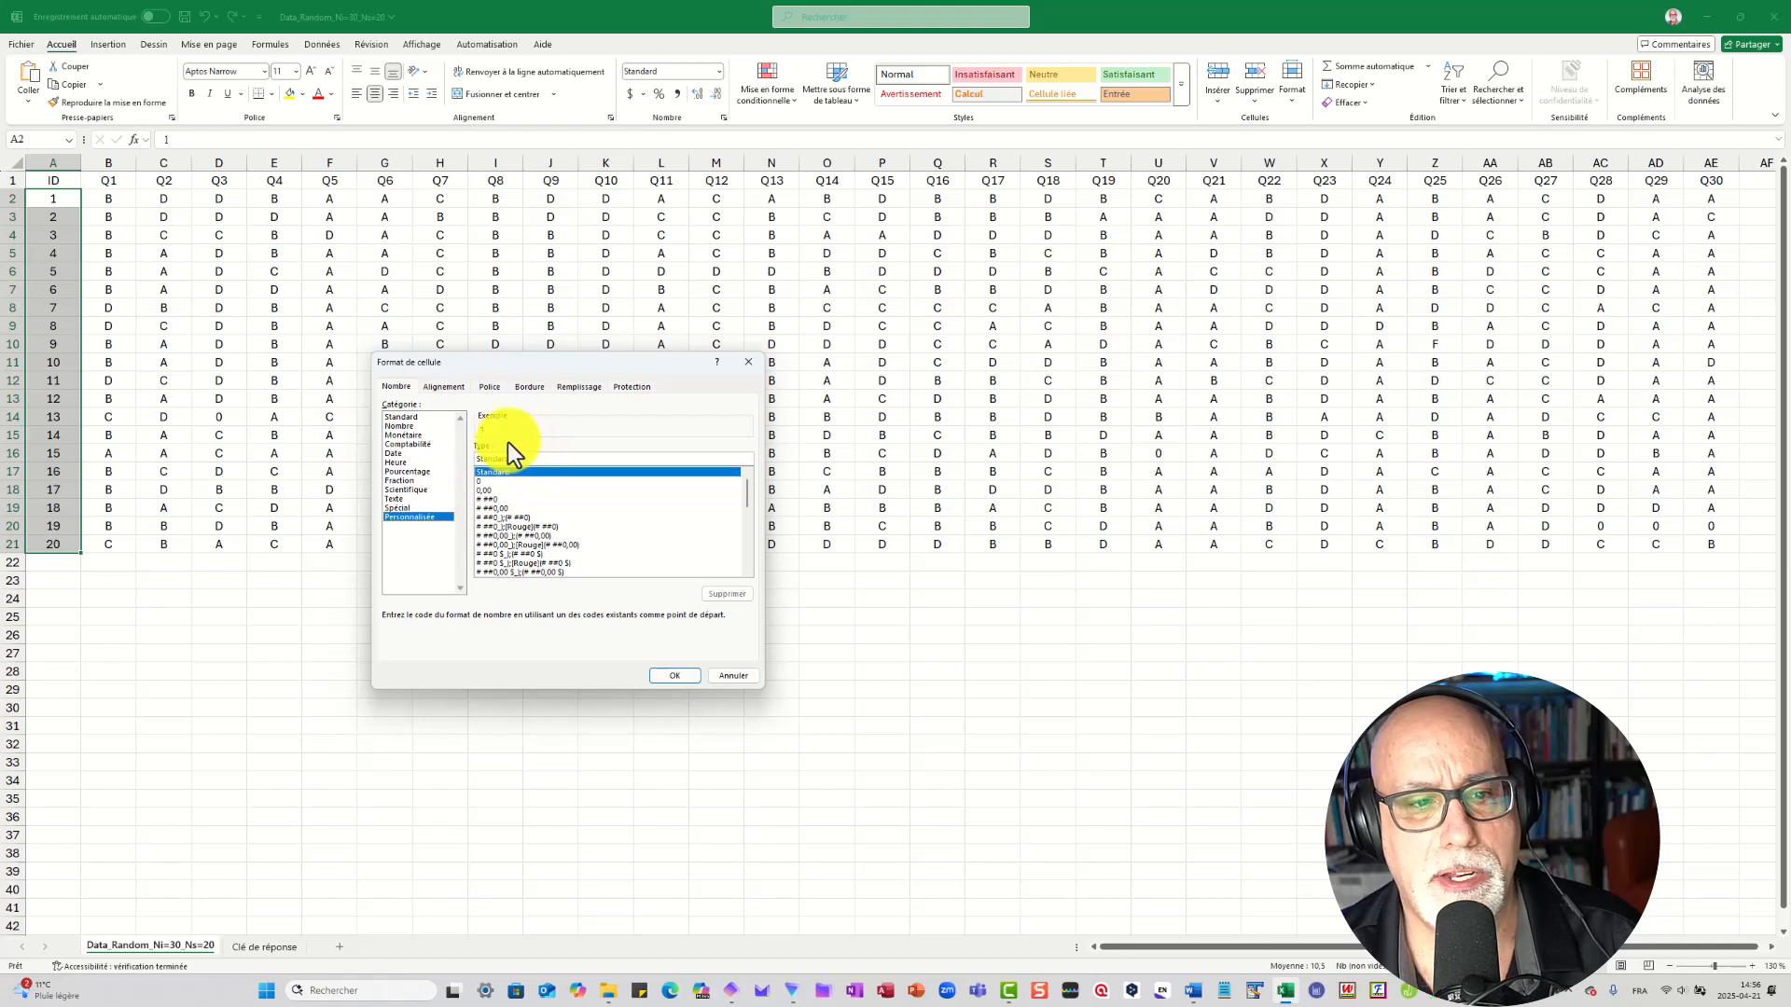
drag(517, 457, 428, 457)
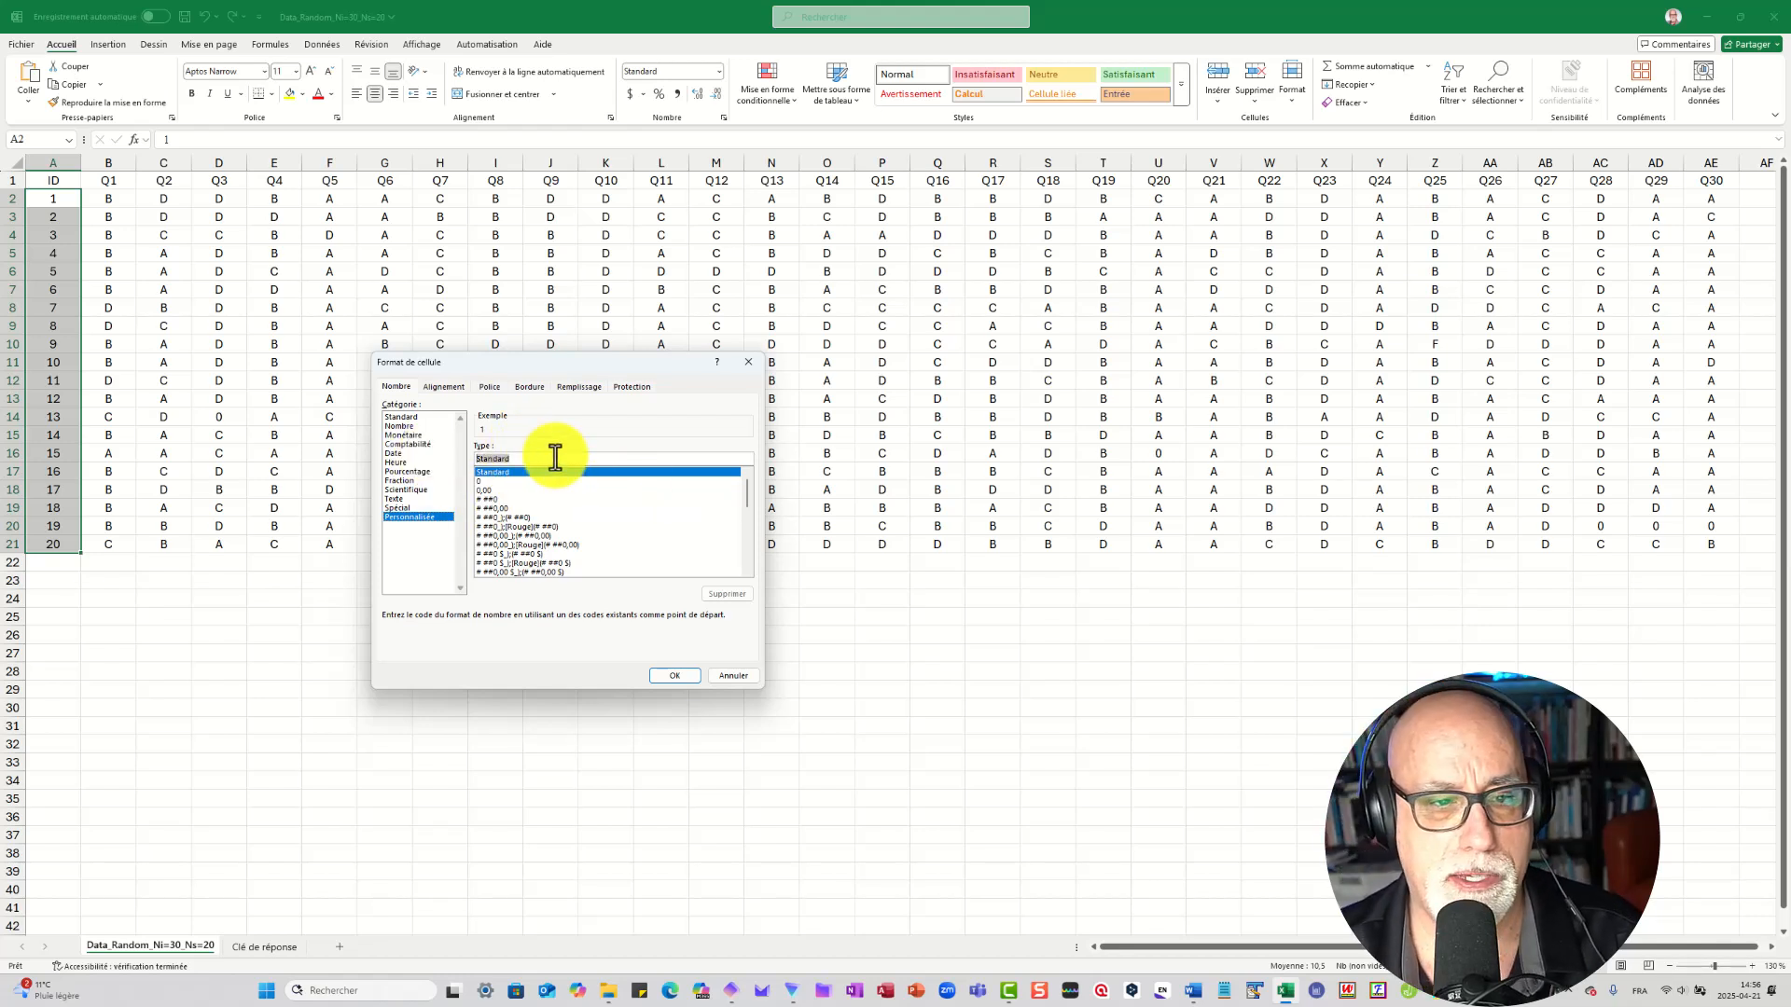
text(00)
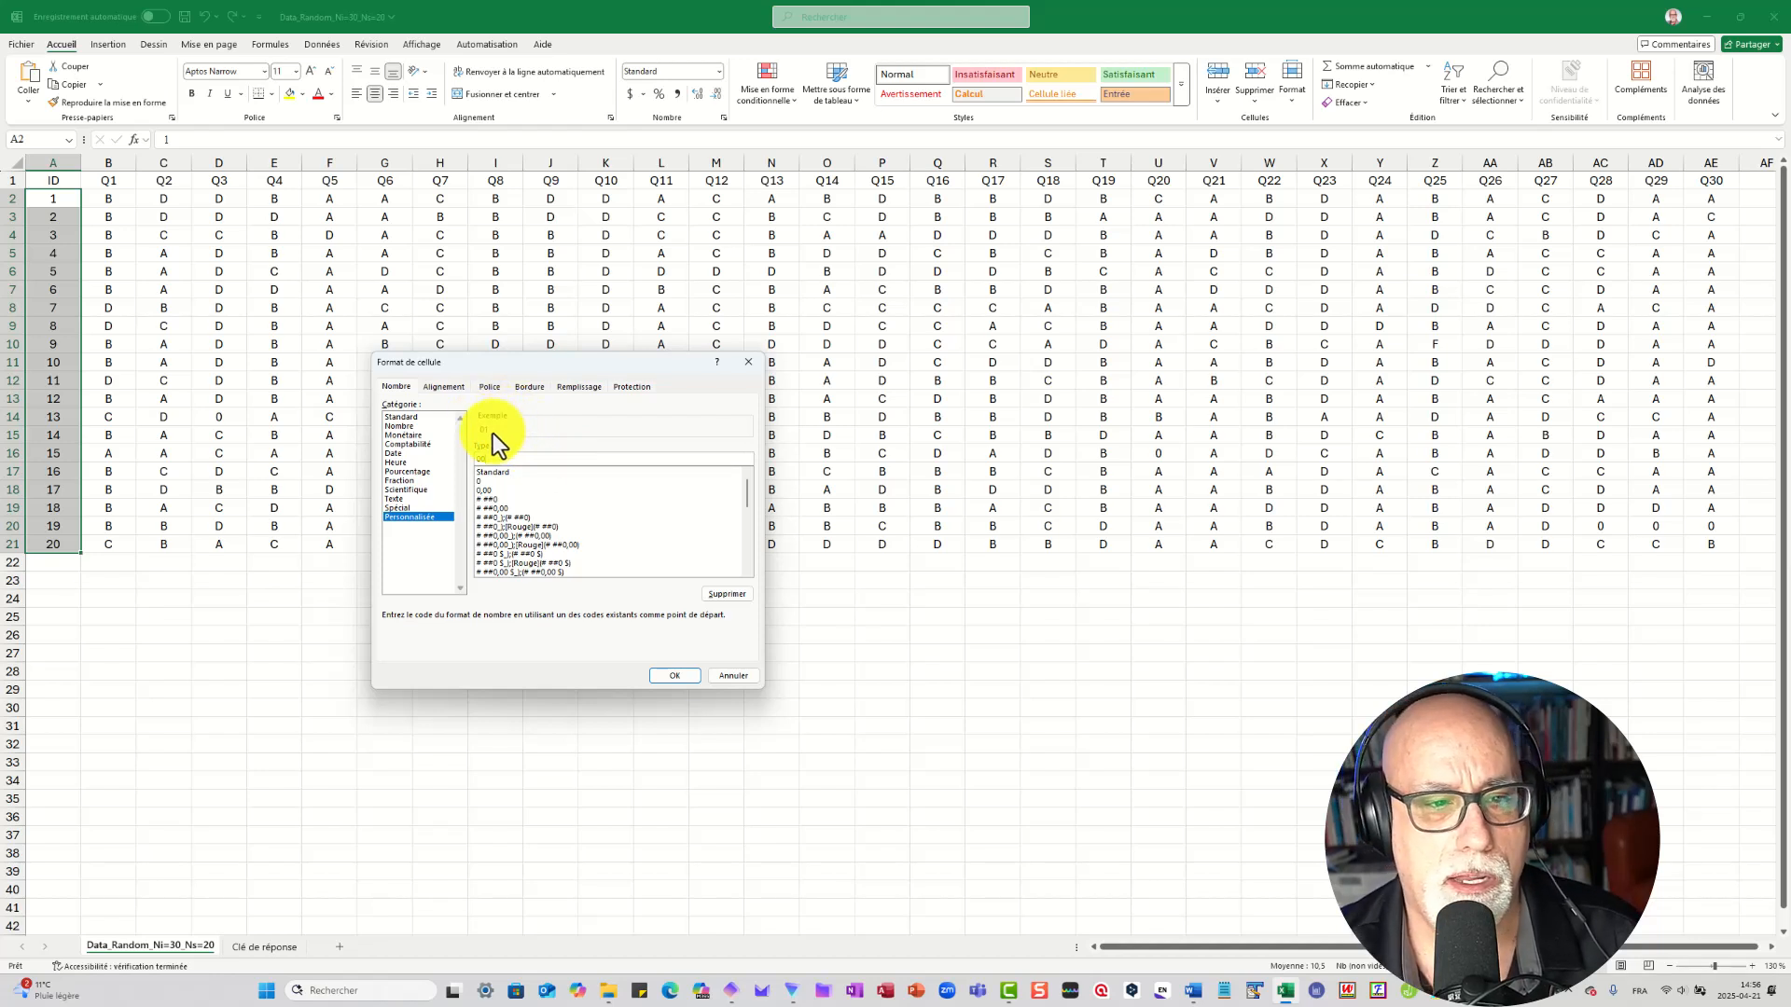
click(675, 676)
click(1212, 691)
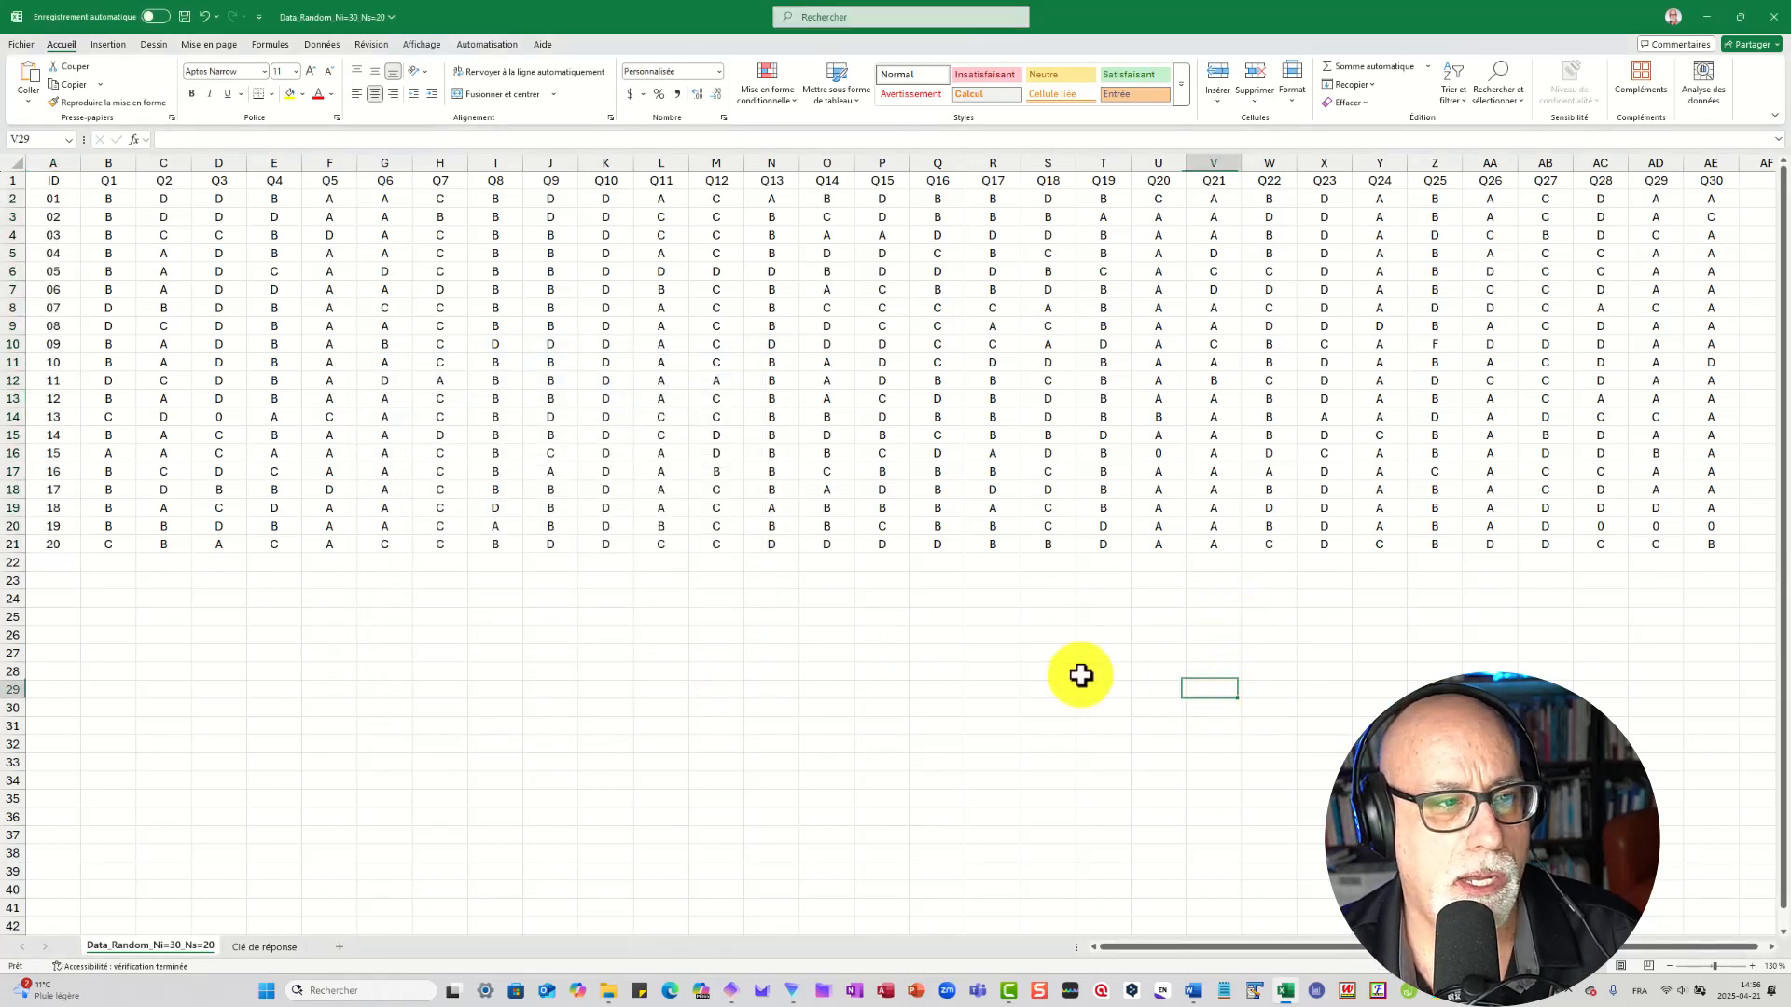
- Check the formatted IDs and copy the response data in A2:AE21, without the header row
click(49, 215)
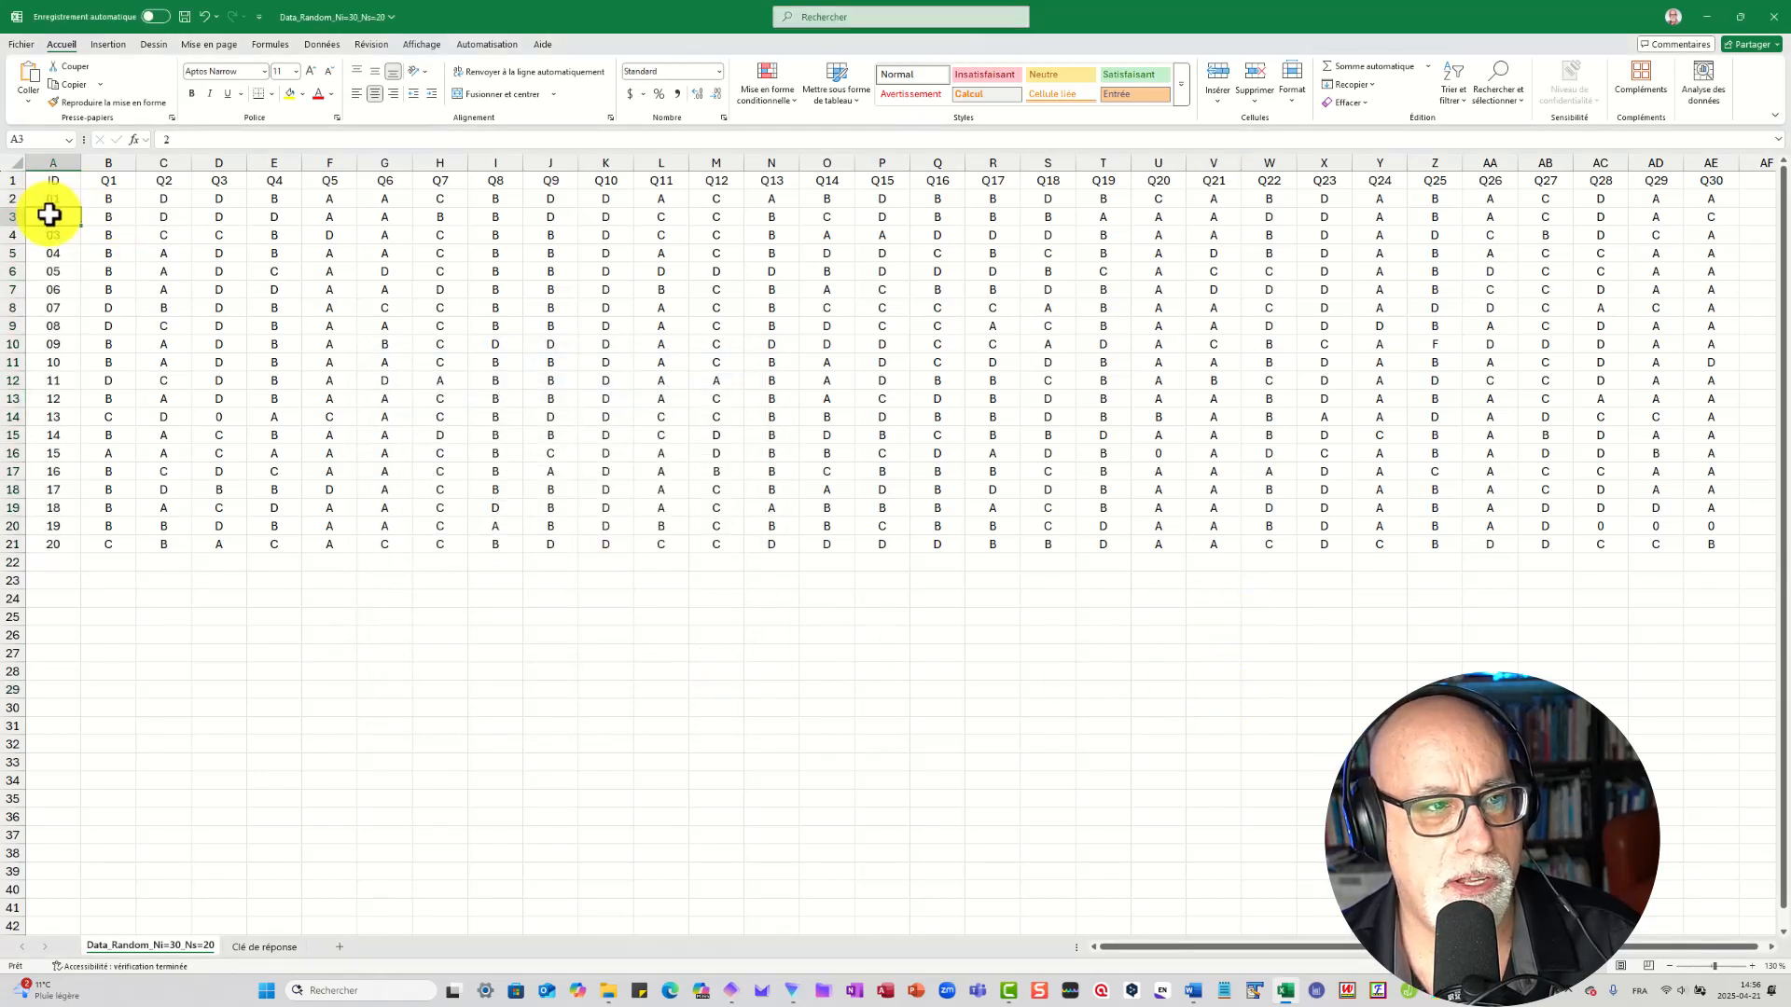
drag(51, 200, 75, 549)
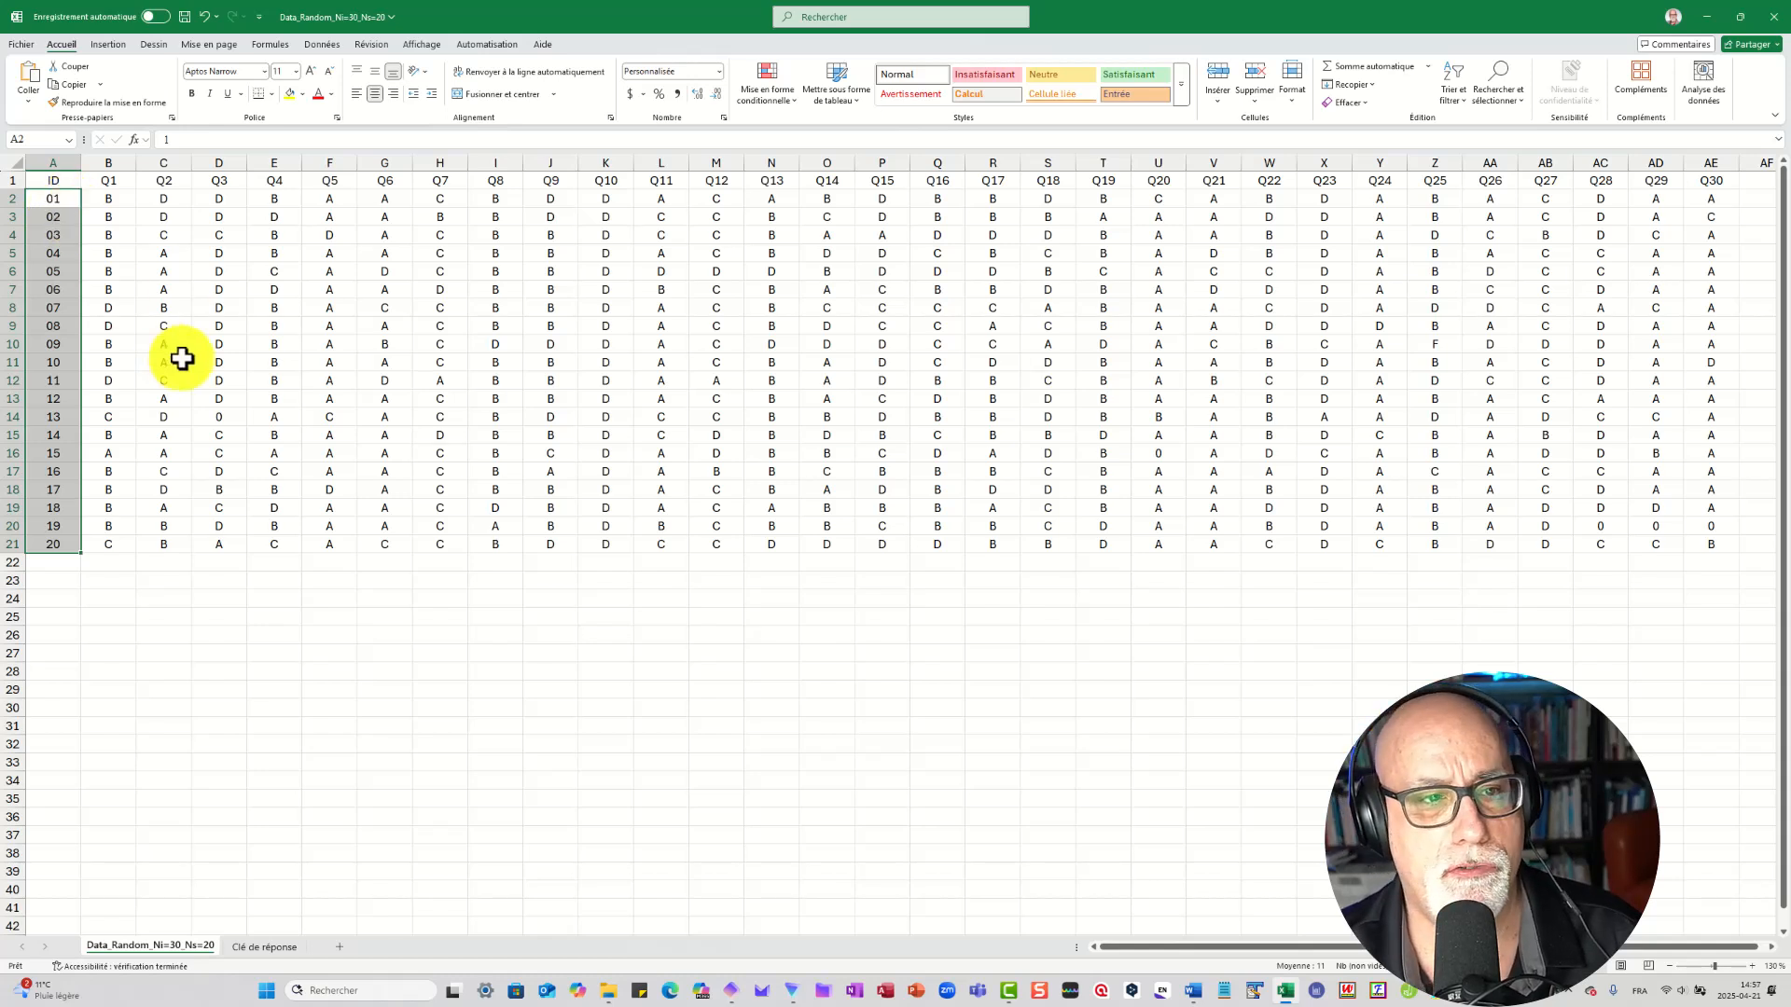
click(284, 599)
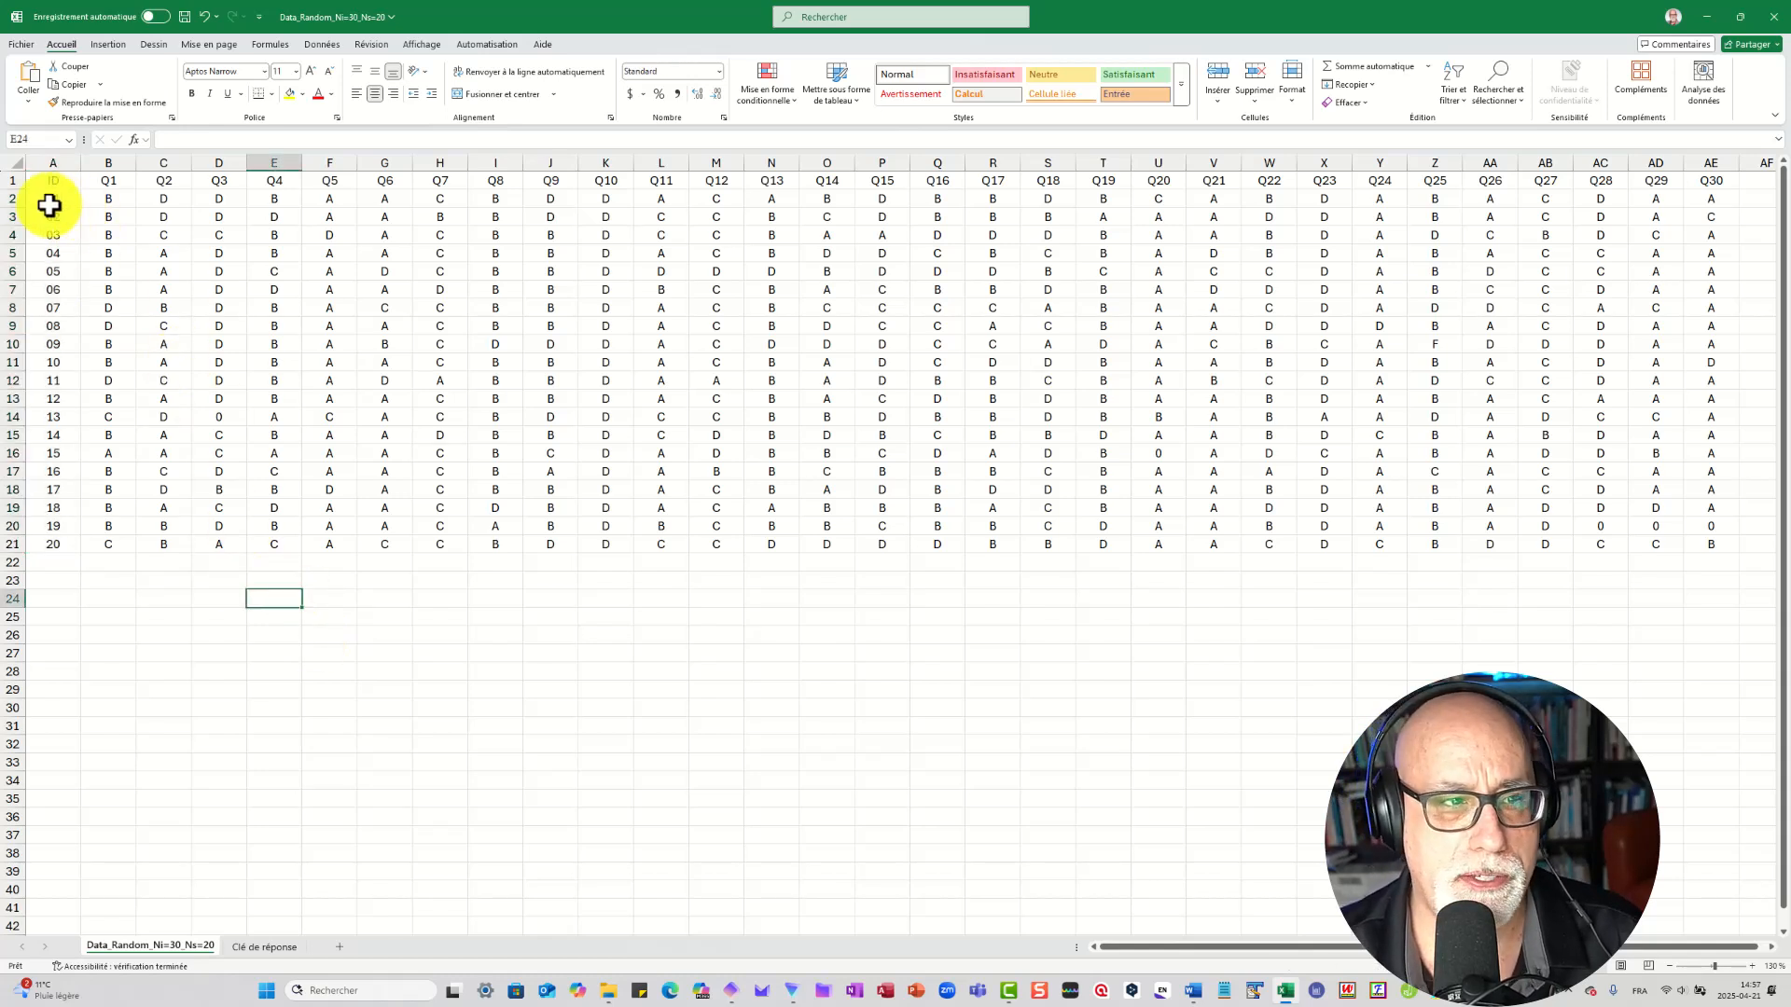
drag(49, 194, 1694, 540)
right_click(844, 387)
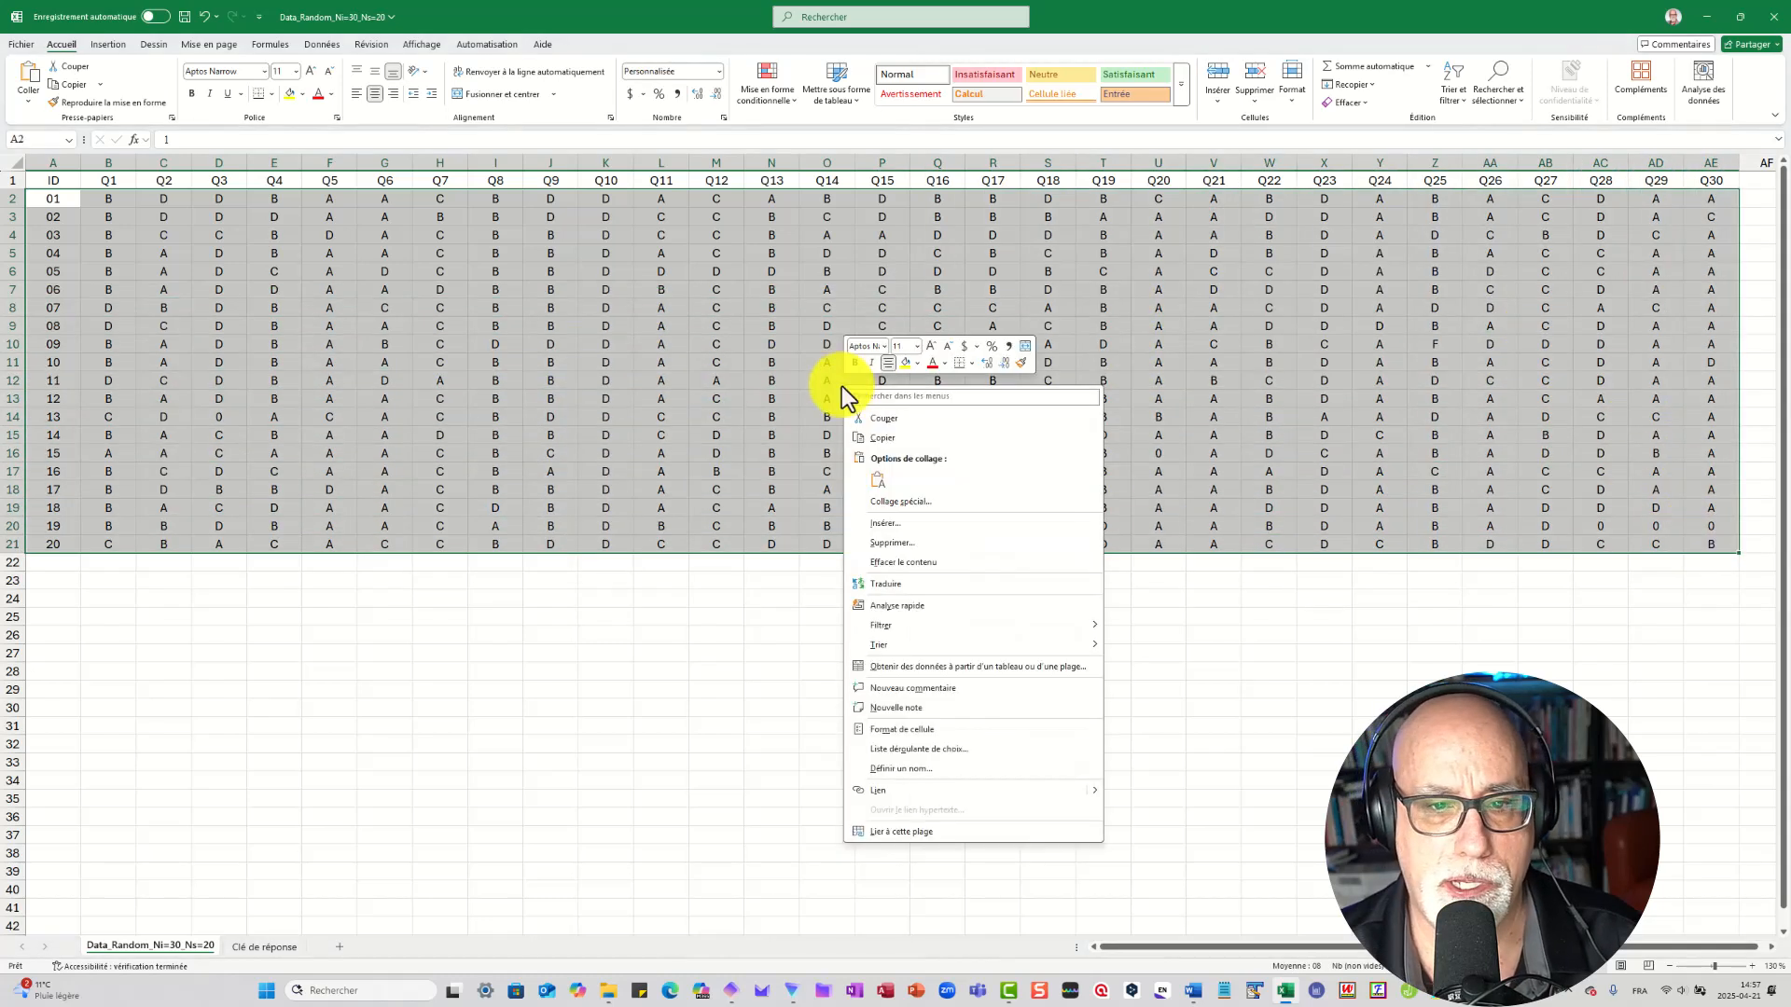
click(881, 438)
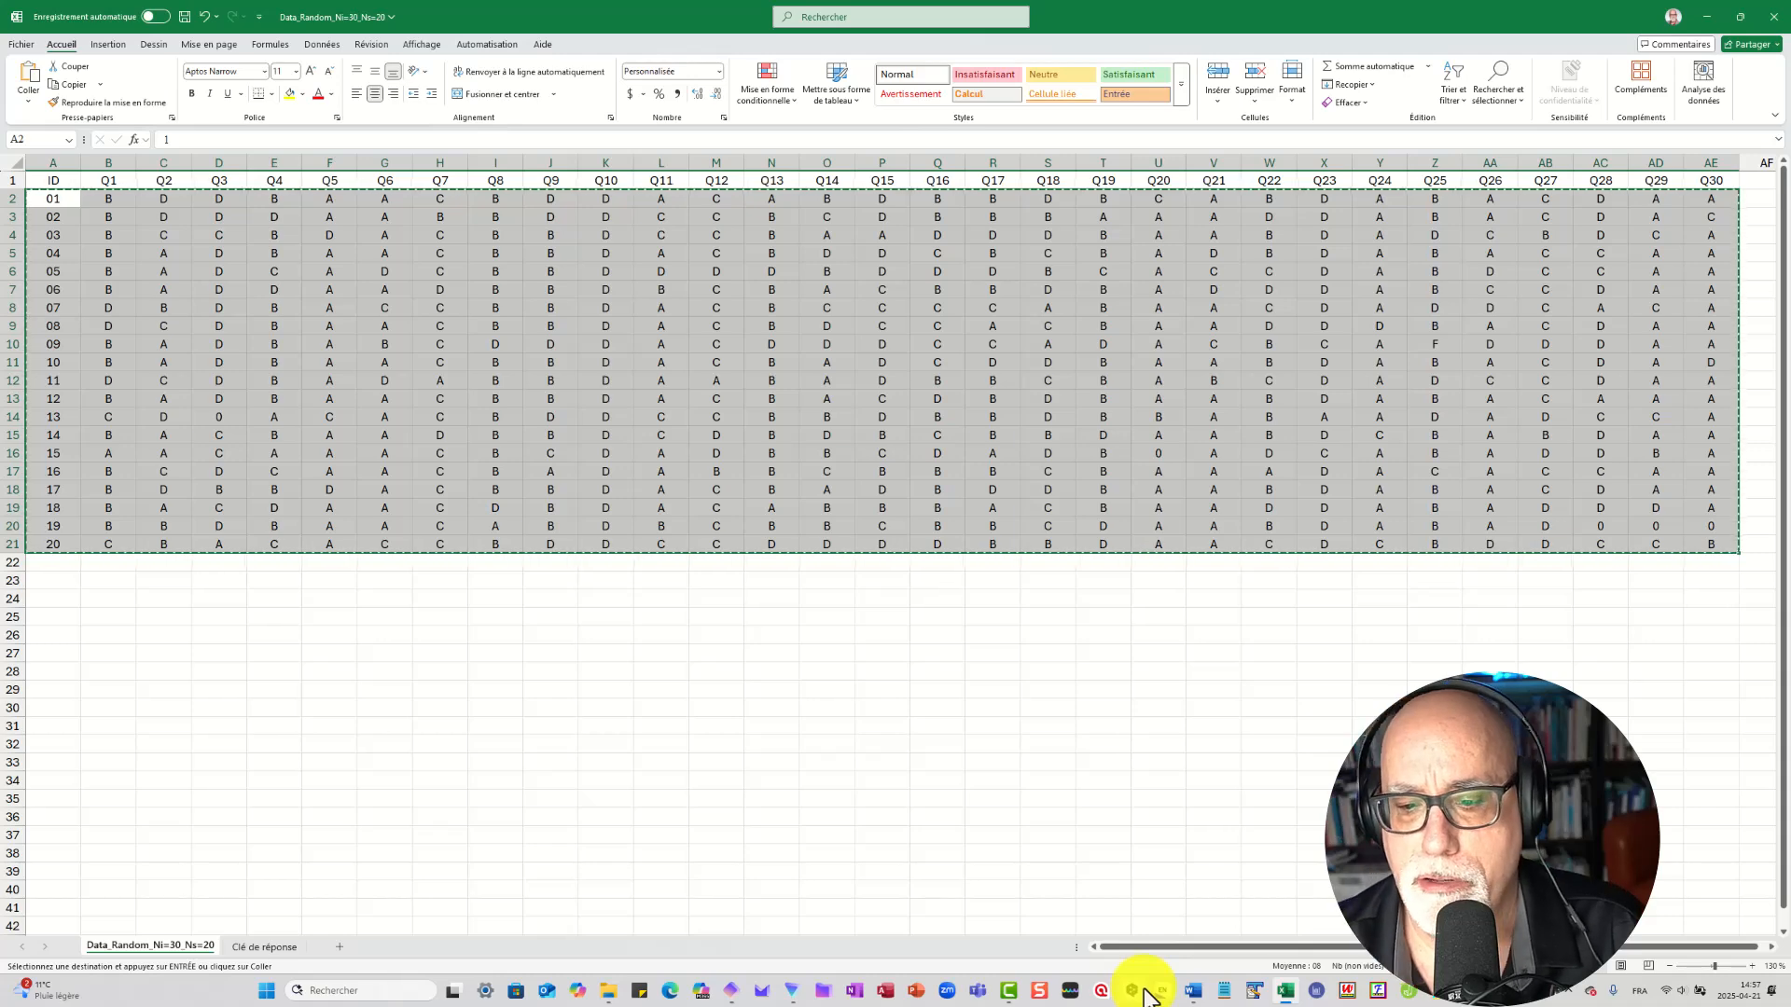
- Switch to Notepad, paste the copied response data into the blank document, and widen the window to fit the long rows
click(1224, 993)
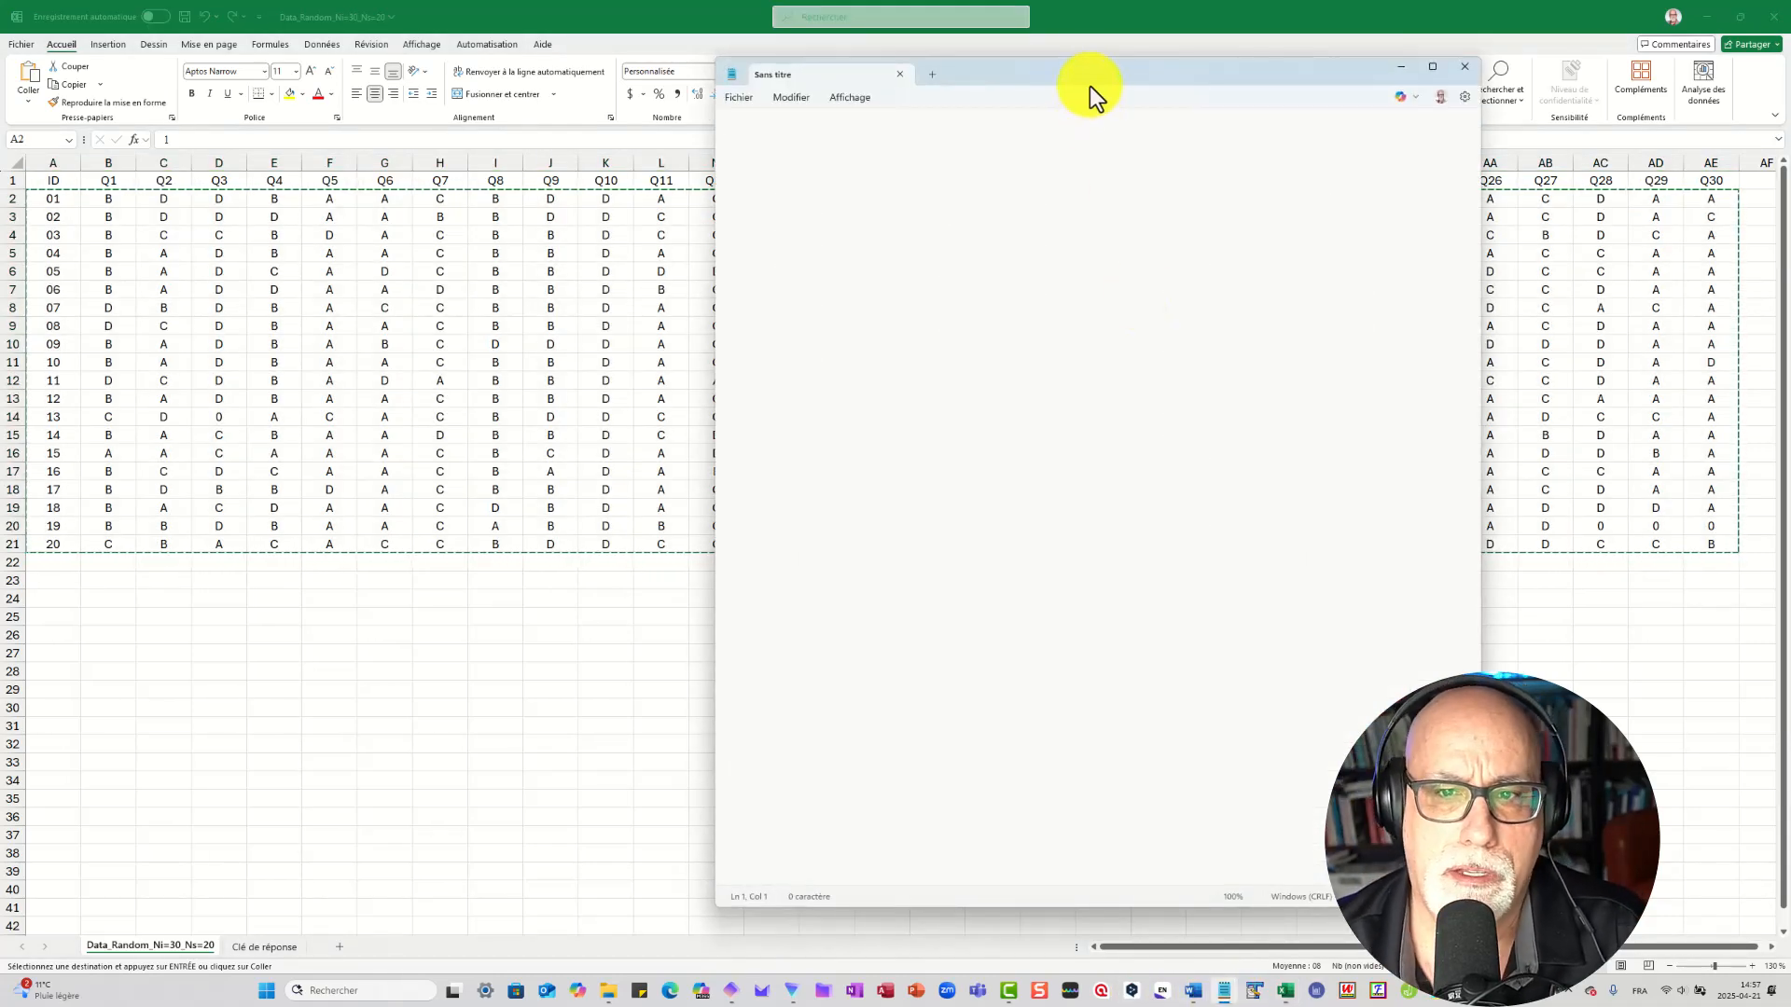
drag(1082, 76, 758, 59)
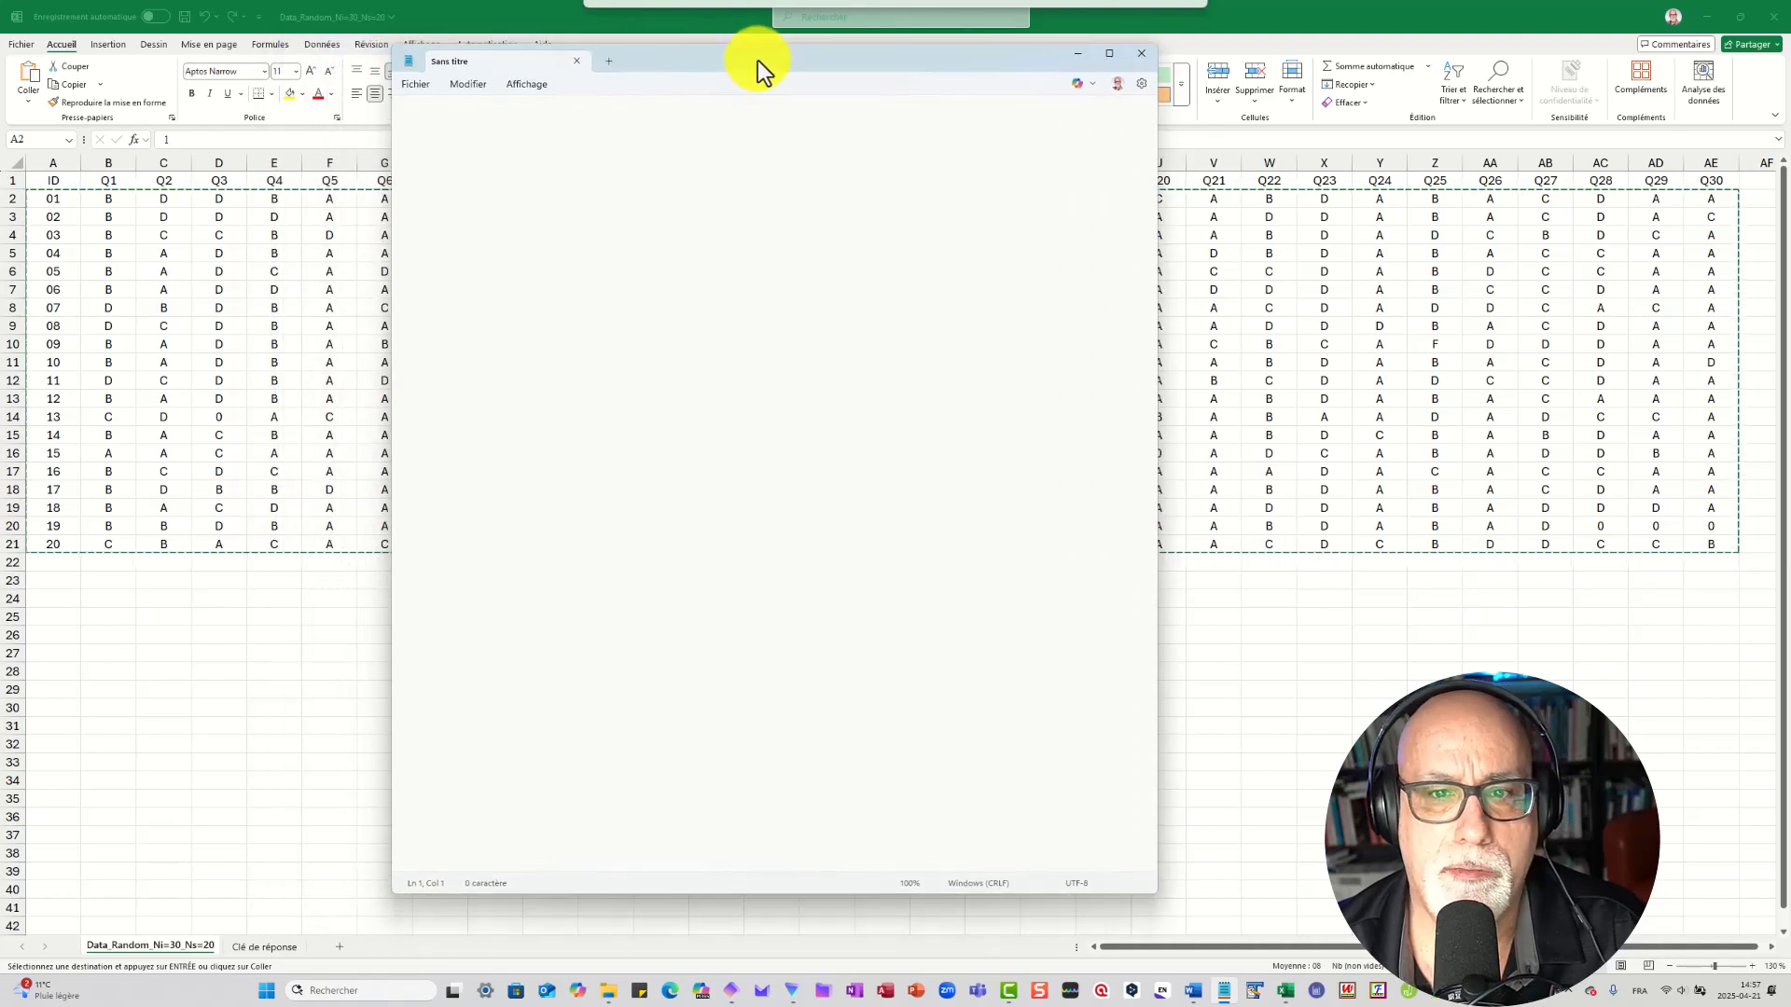
right_click(404, 110)
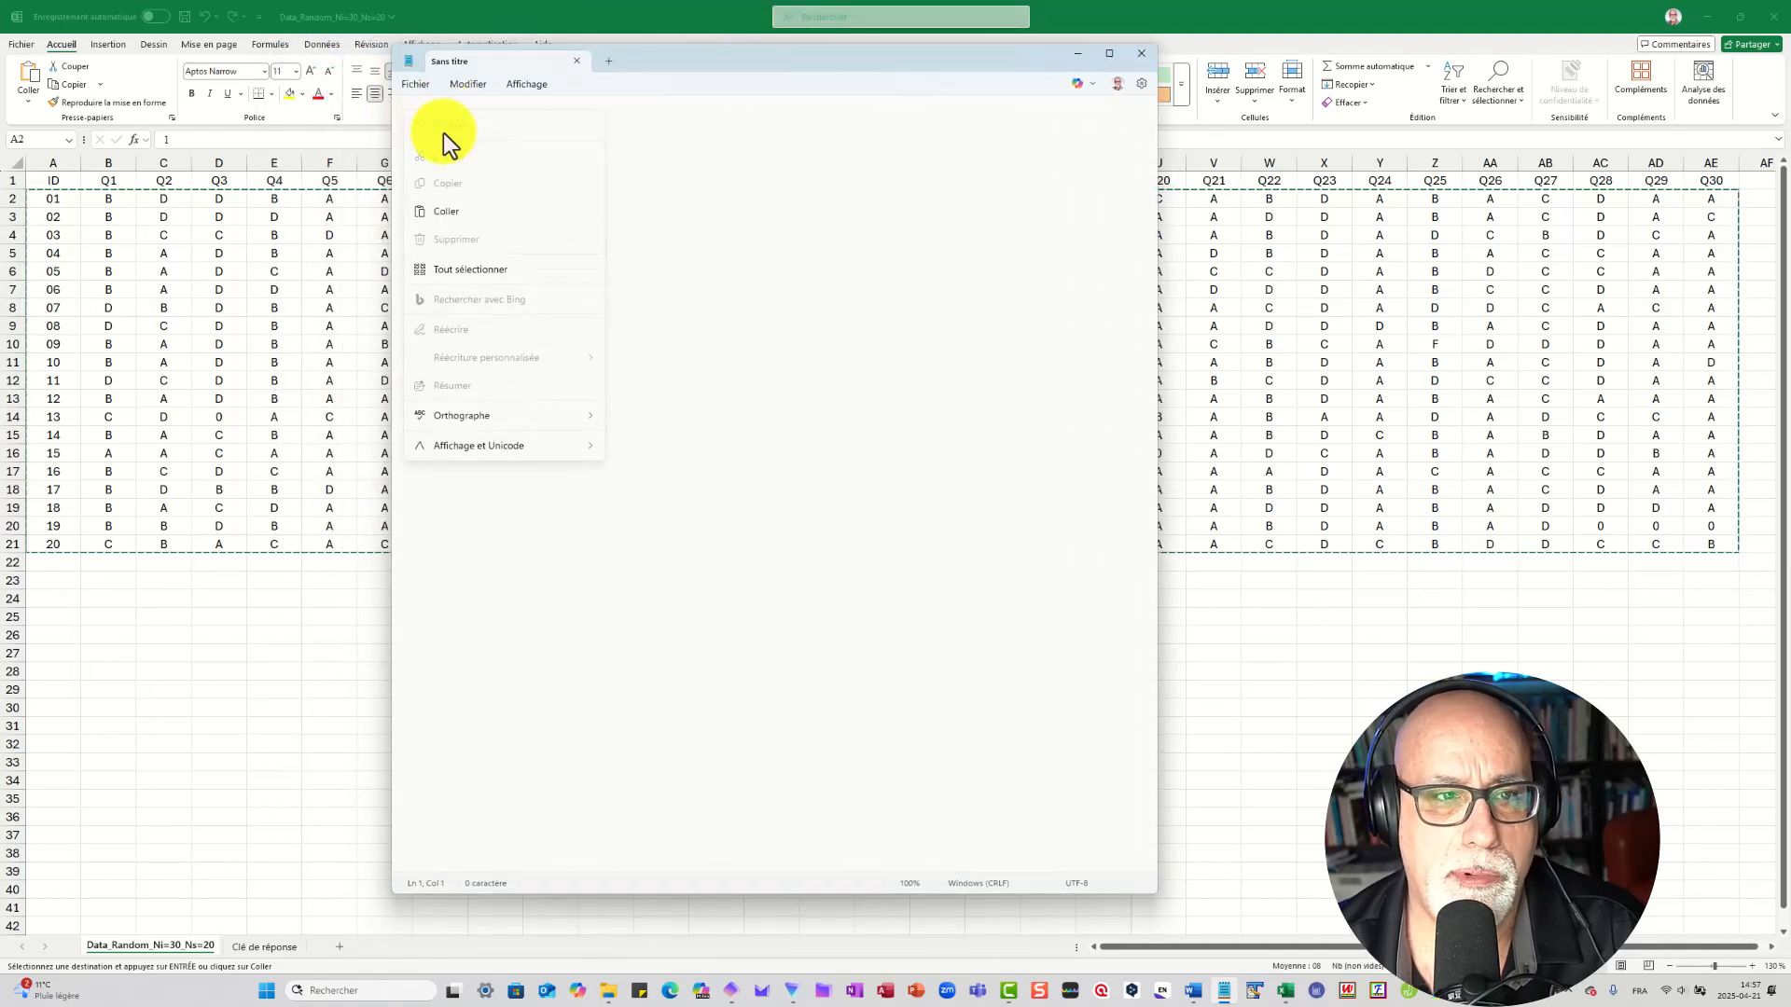
click(445, 216)
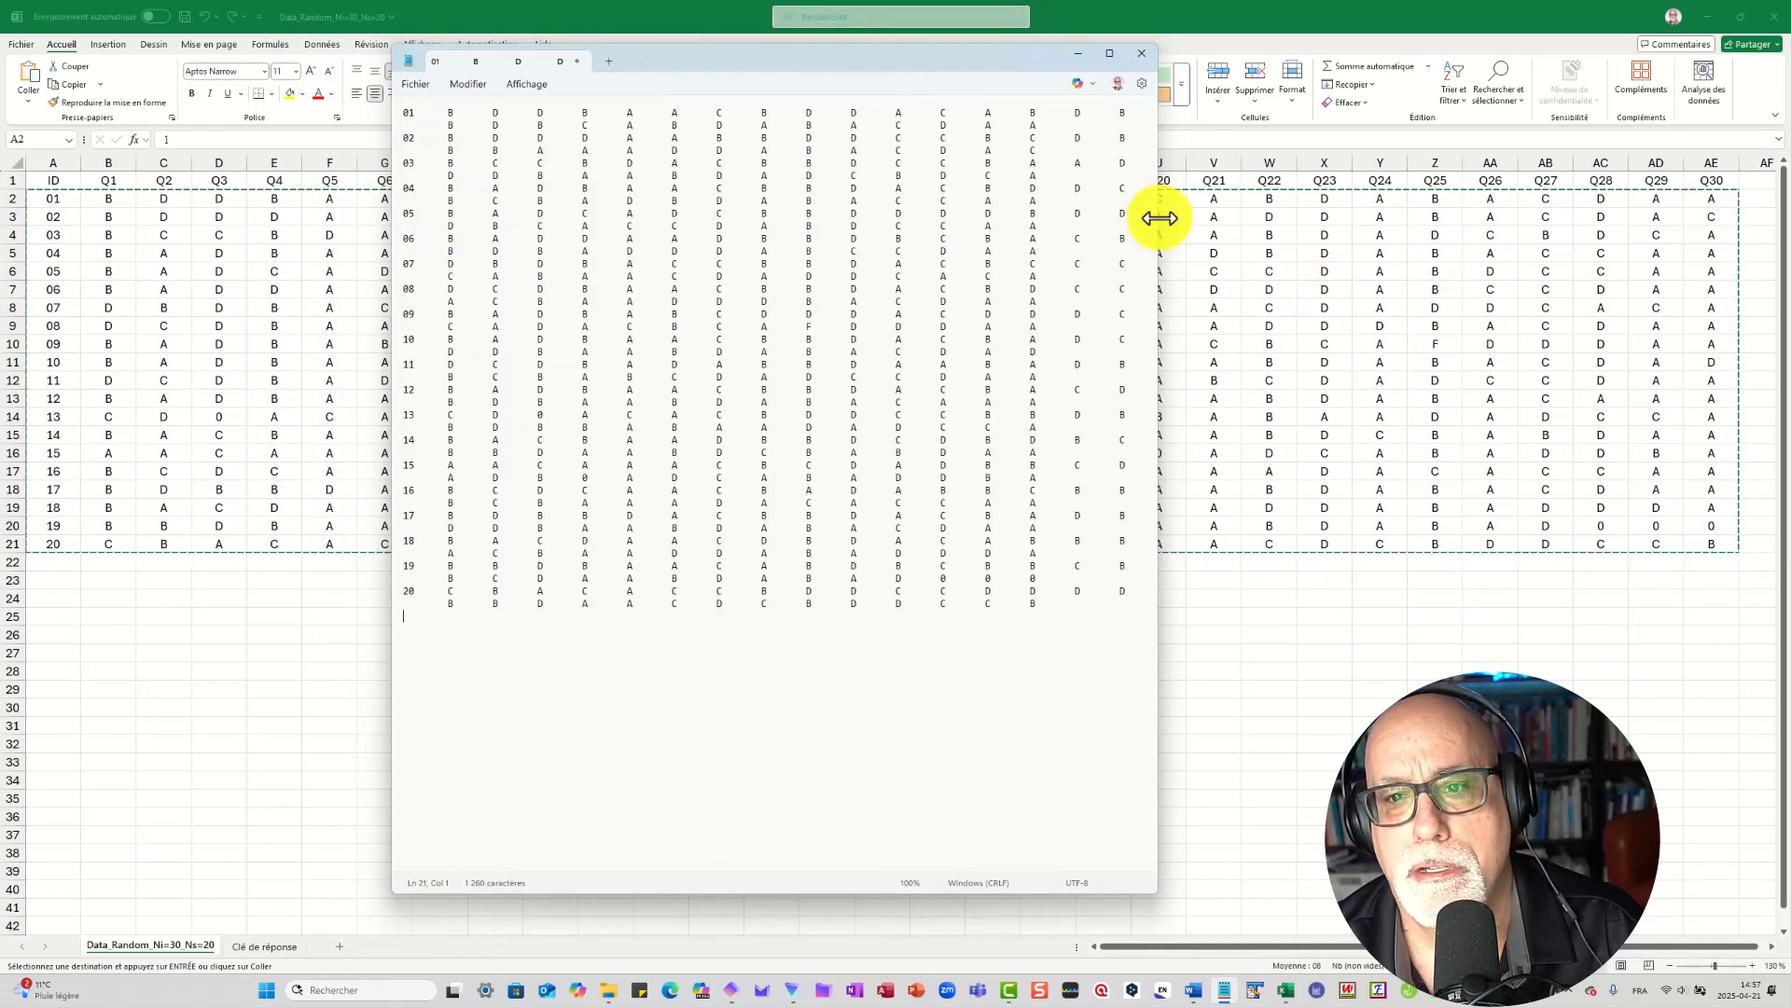
drag(1157, 214, 1570, 228)
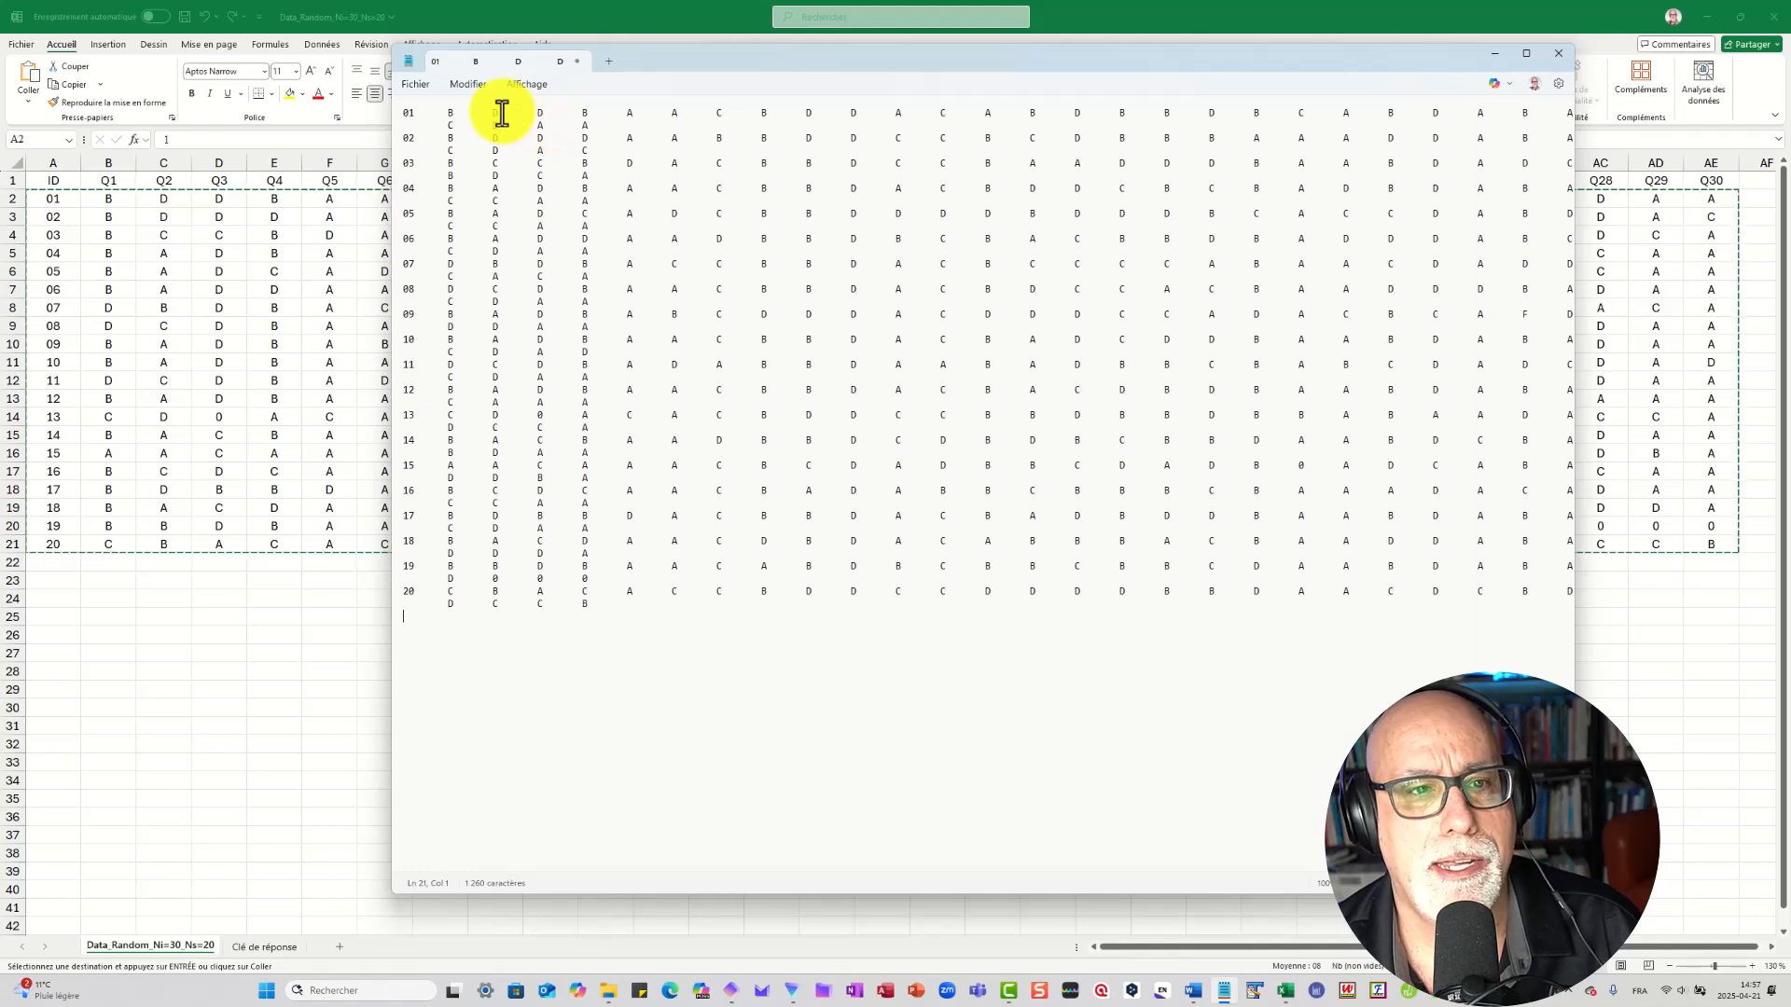
- Replace every tab between the IDs and answers with nothing, using a copied tab as the search text
drag(491, 113, 529, 113)
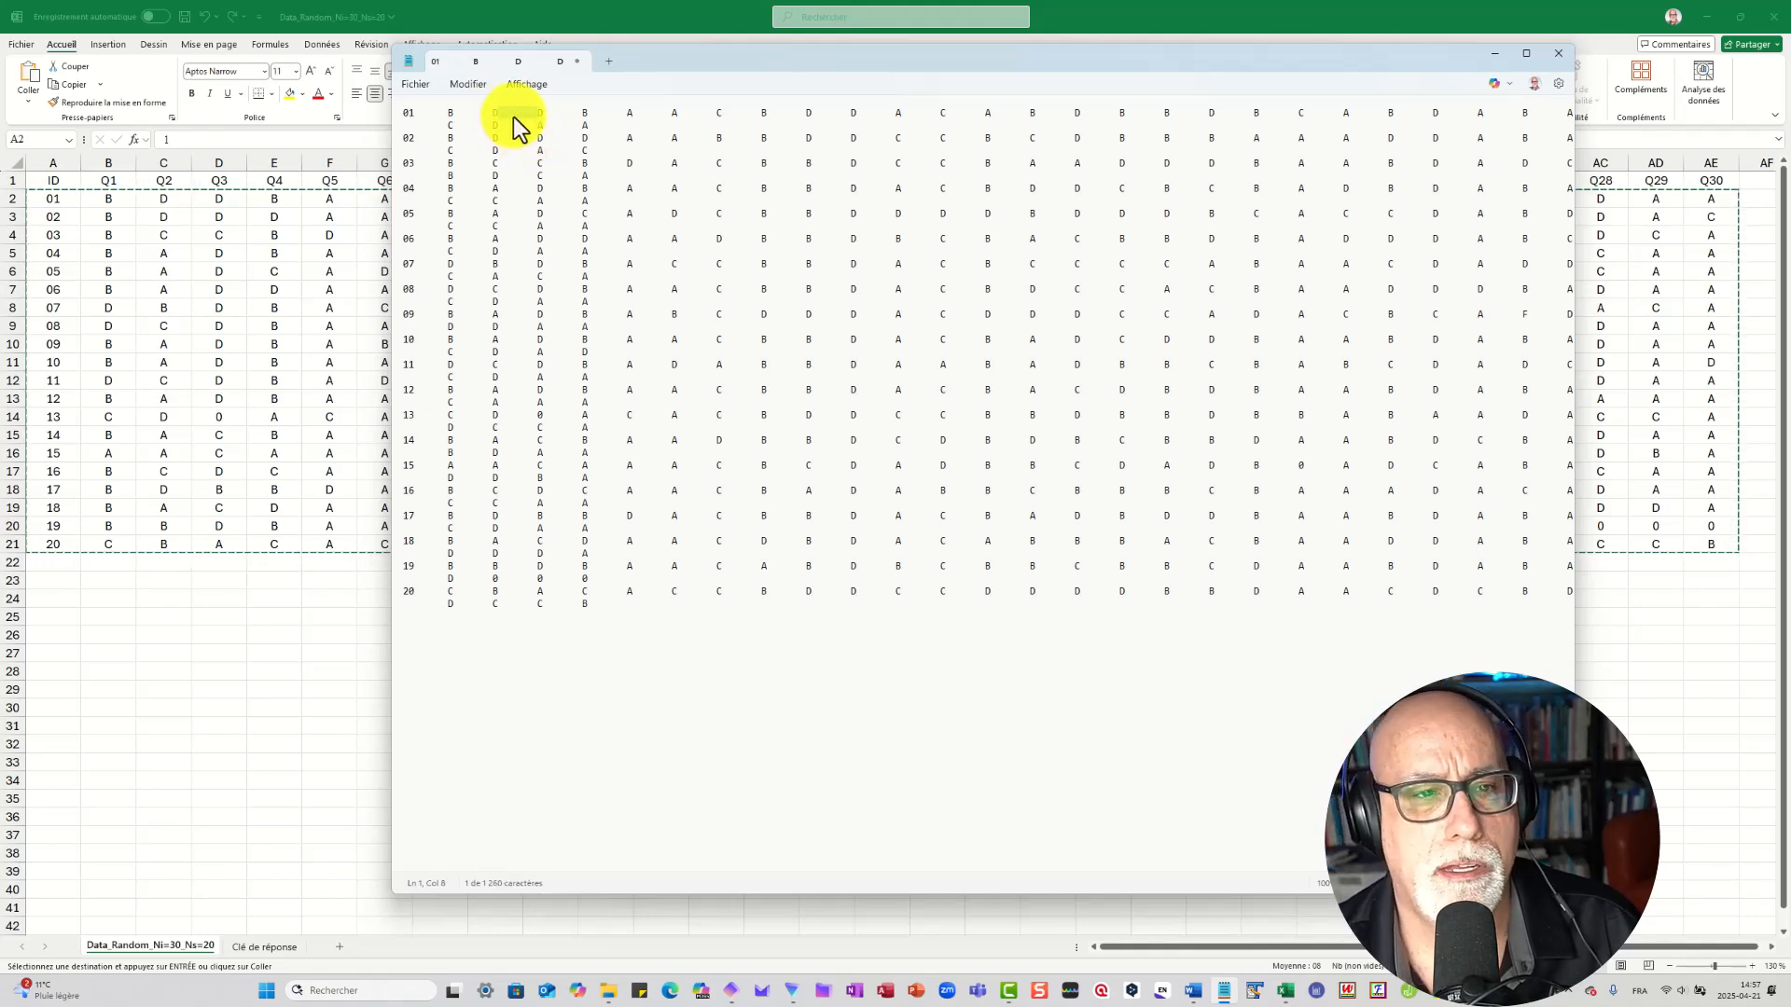
right_click(515, 111)
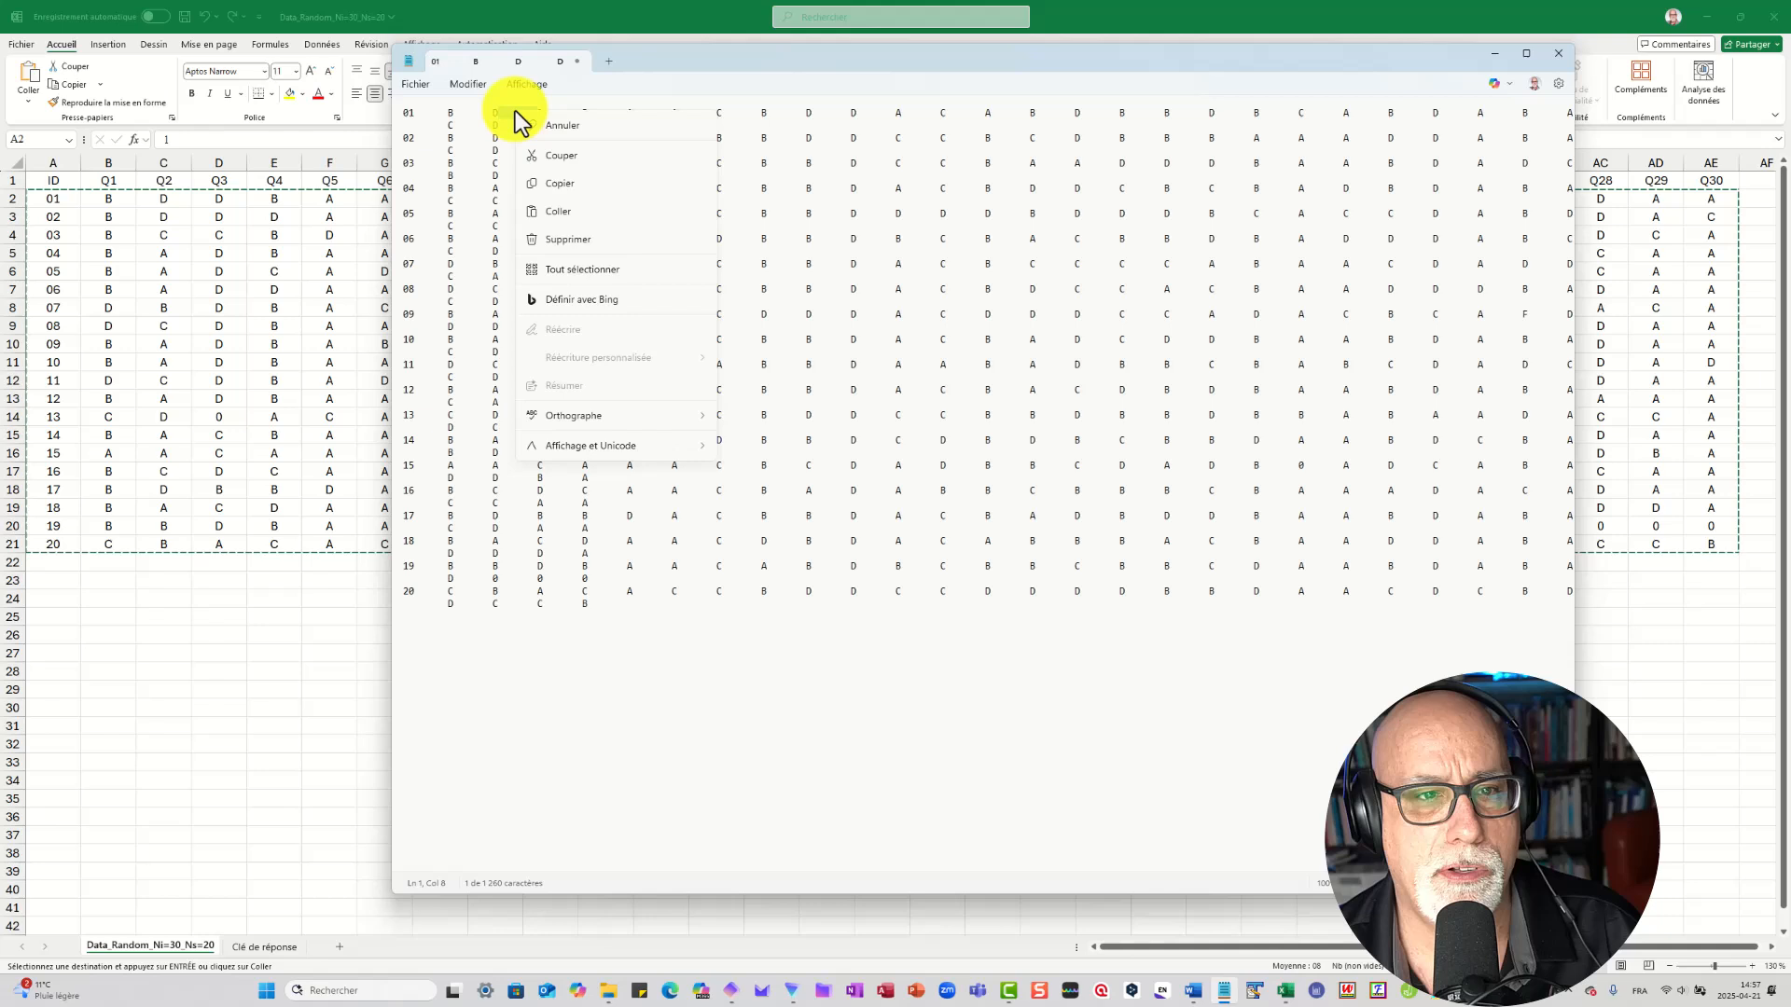
click(556, 186)
click(415, 83)
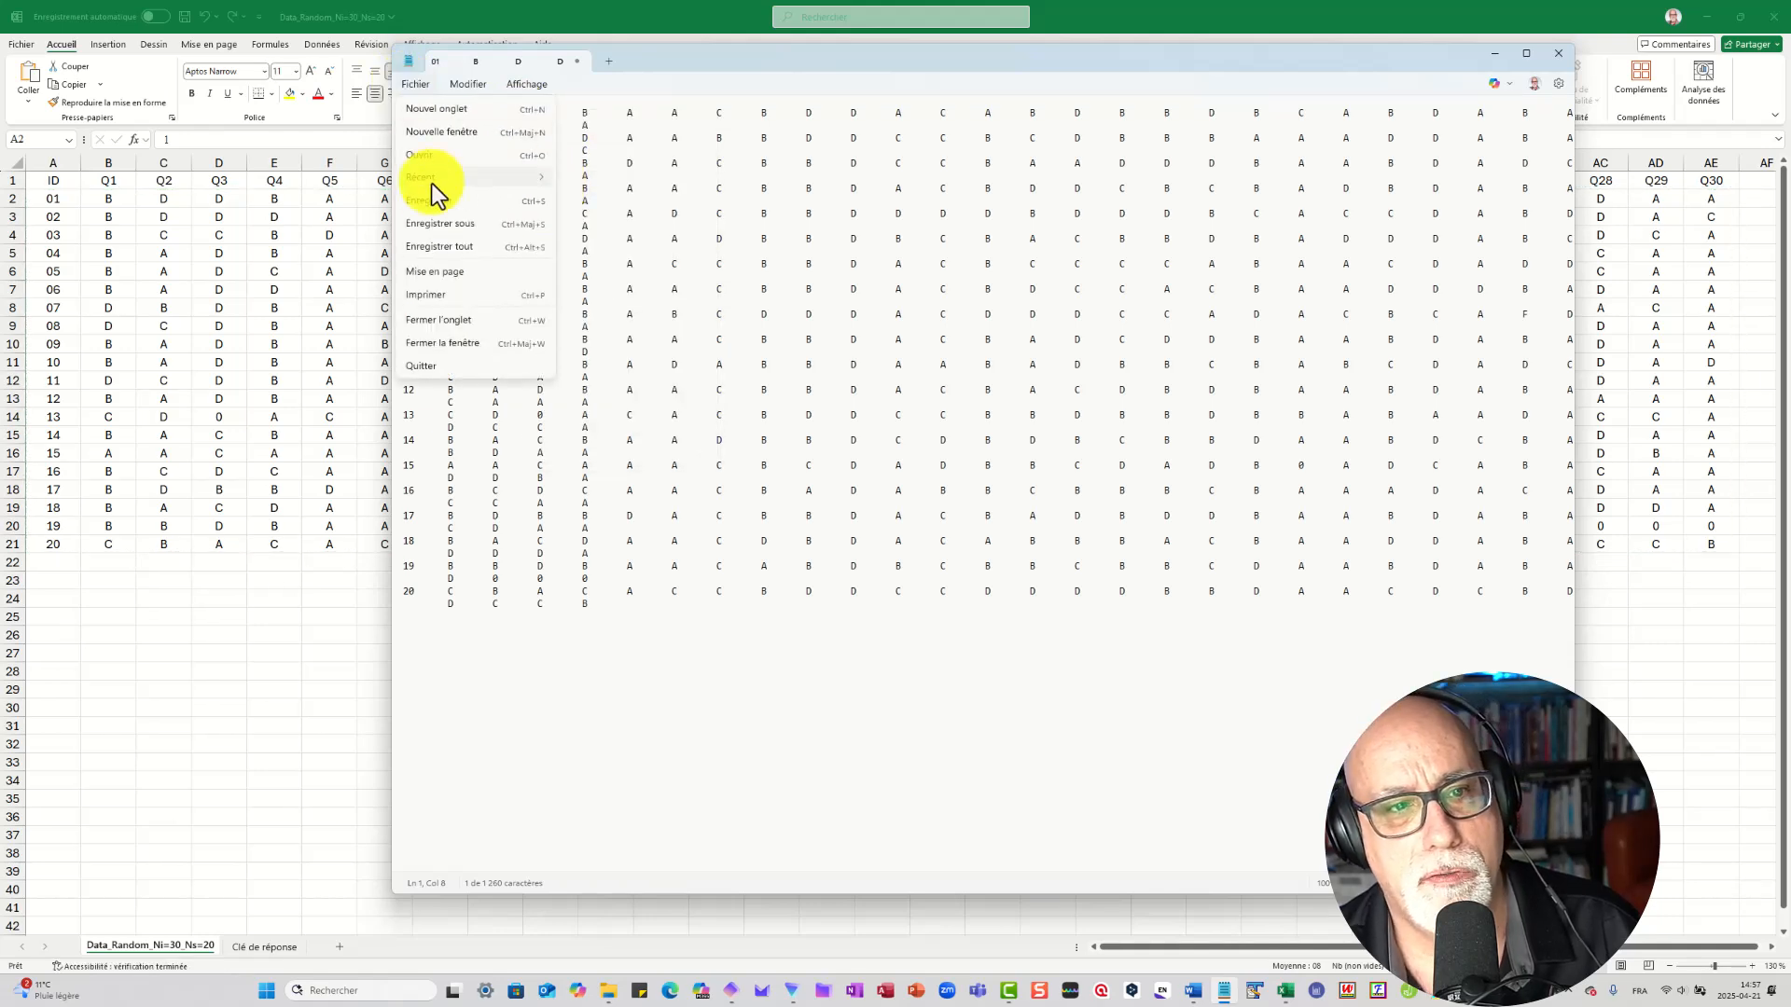
click(468, 84)
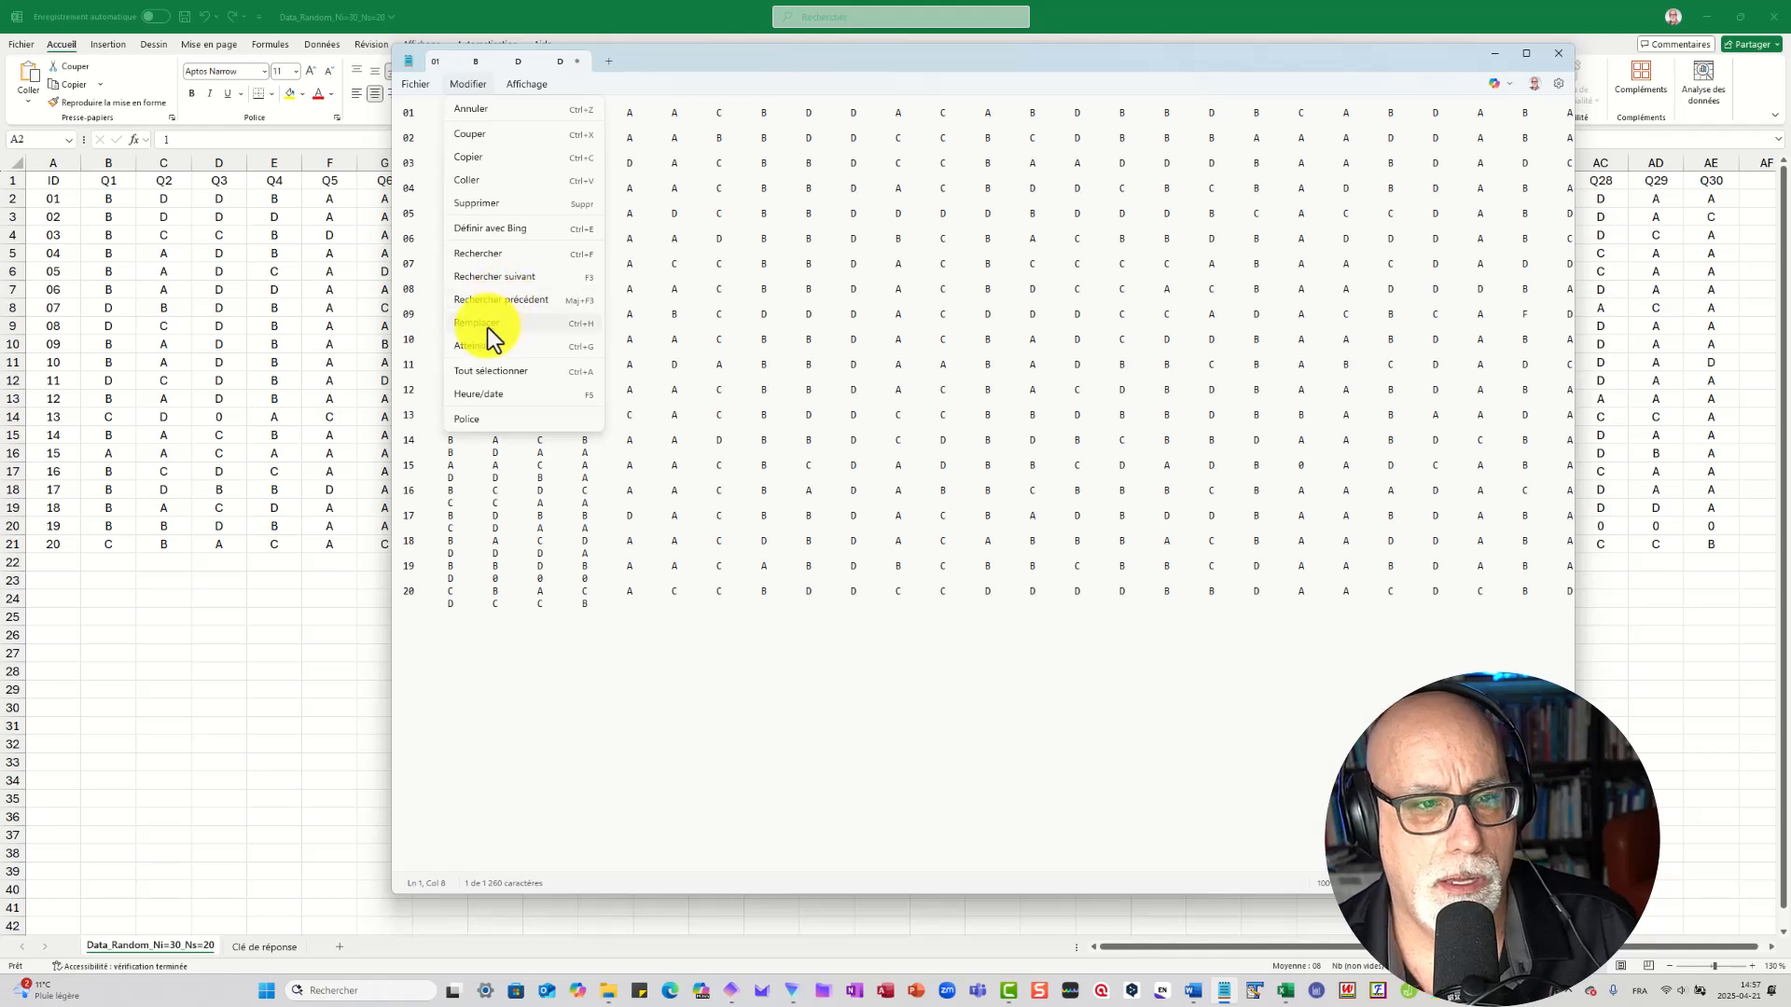
click(489, 324)
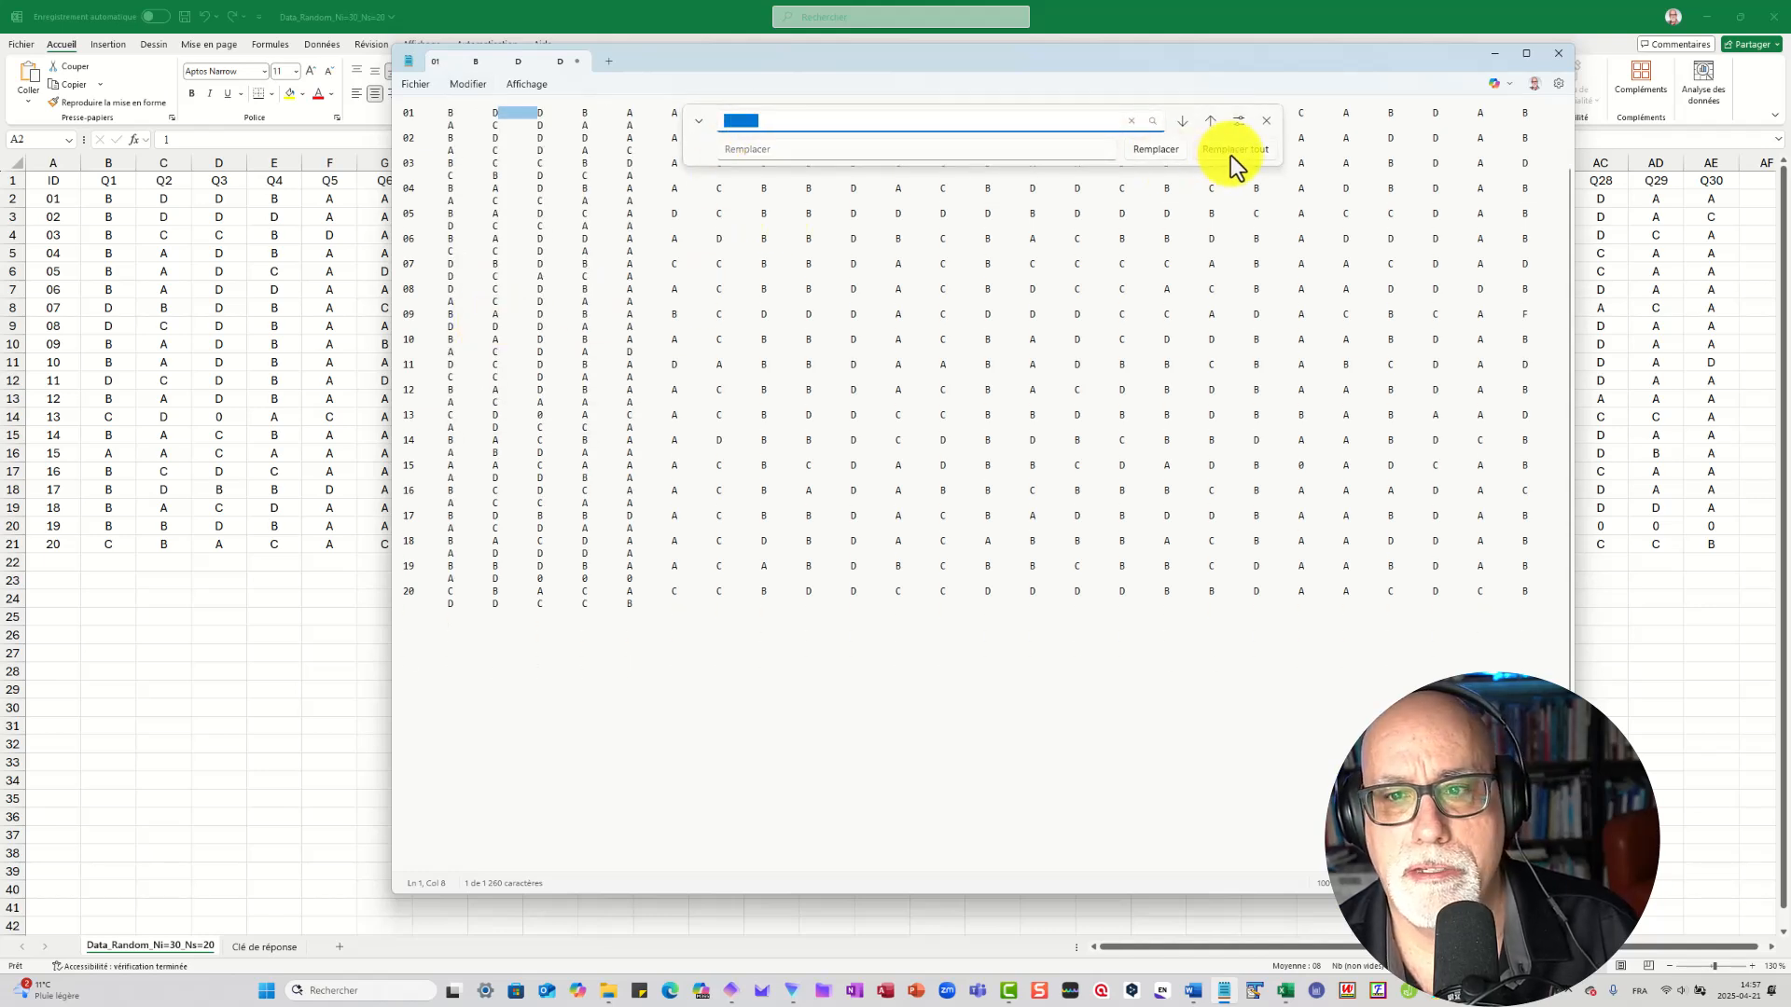
click(1235, 149)
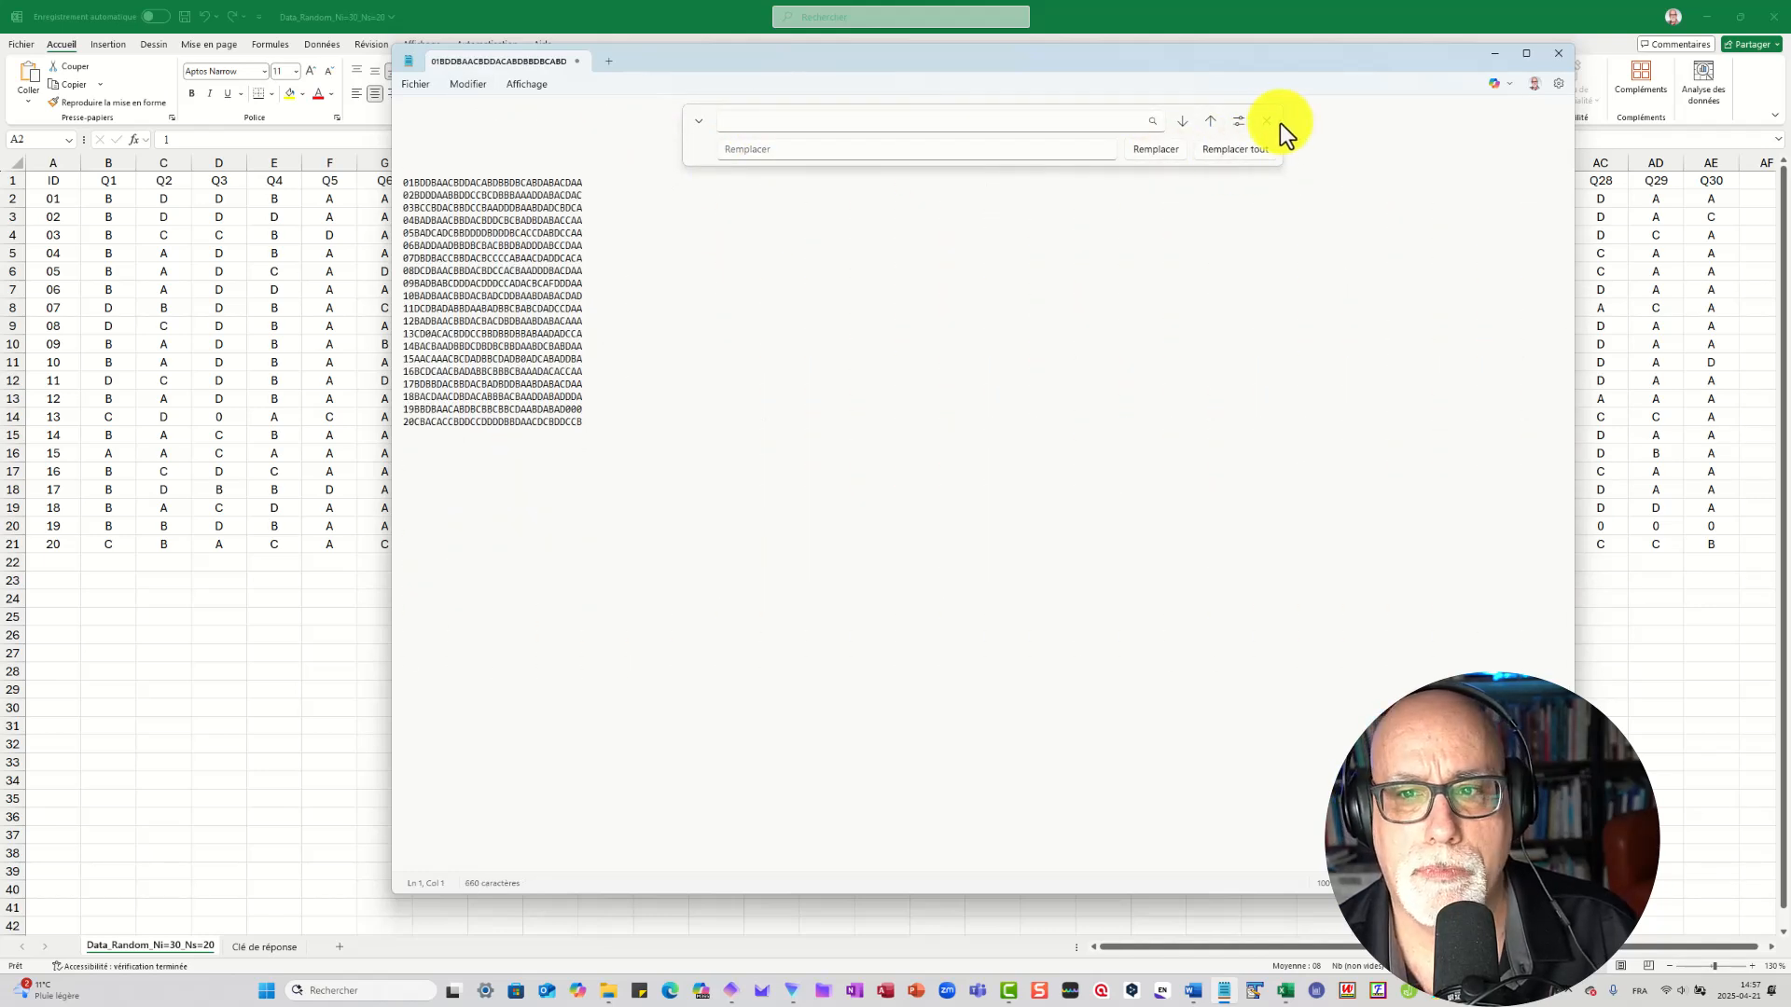
click(1266, 120)
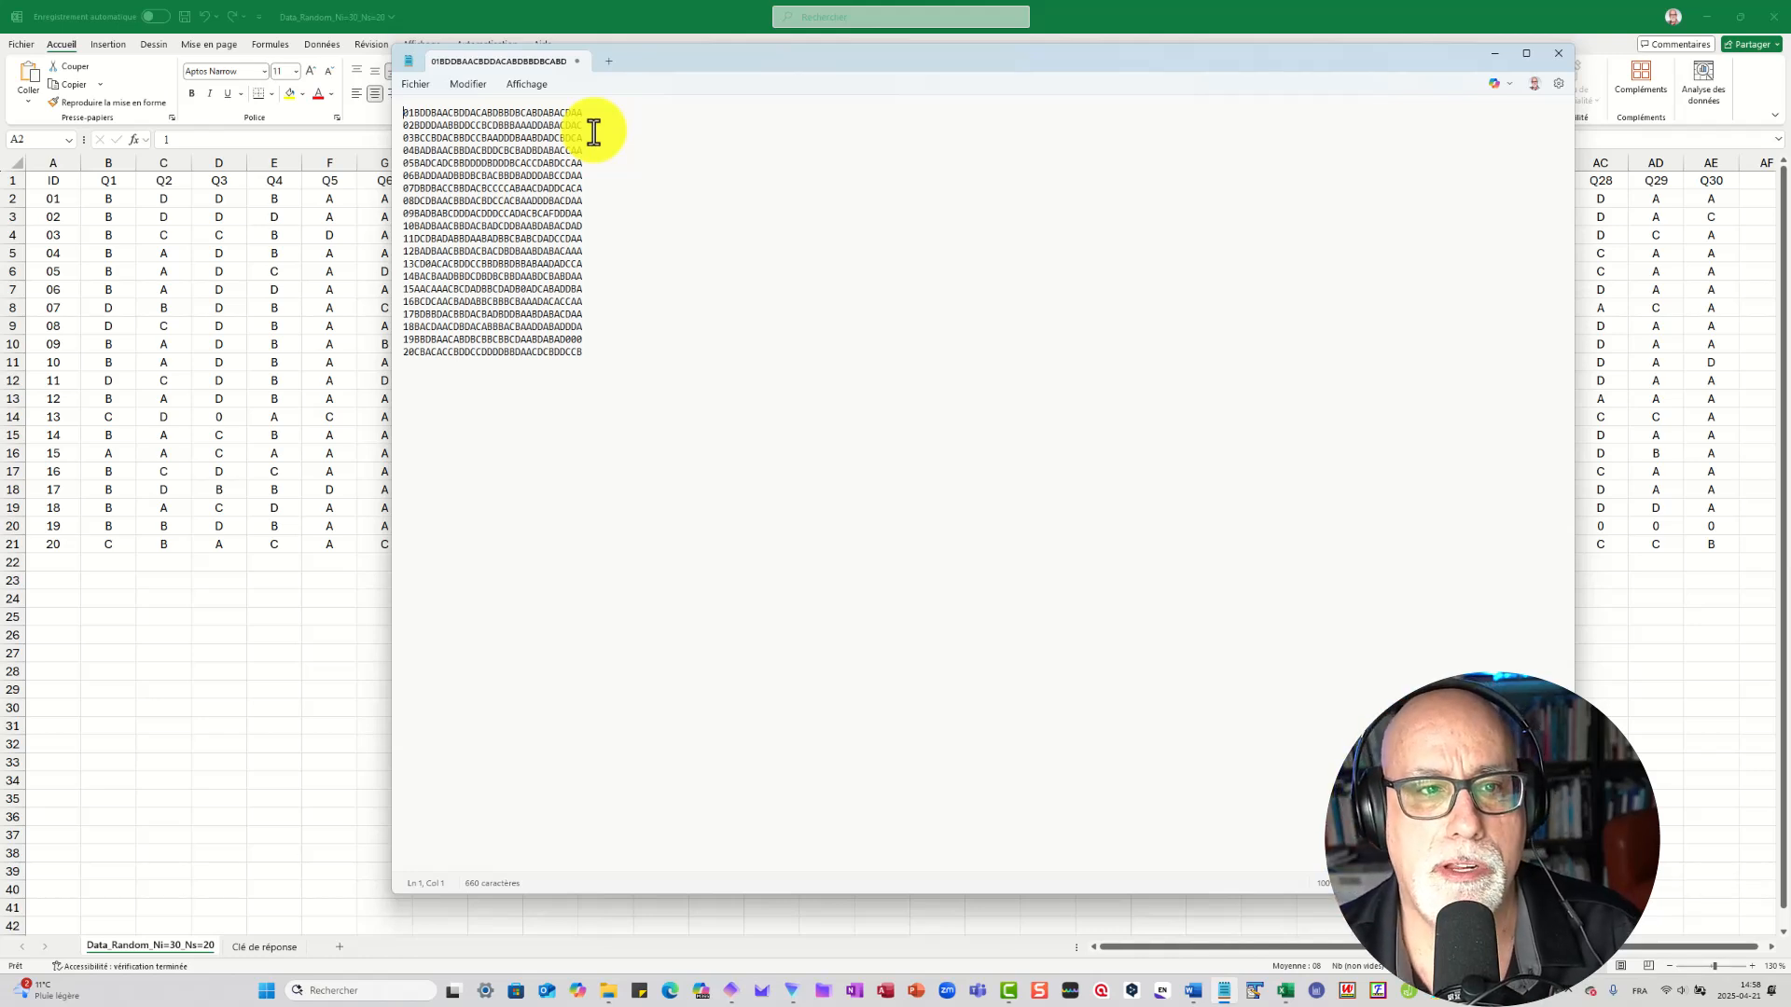
- Save the text as Données exploitables.txt in the S1E1_Nettoyage de la base de données folder under Documents, and close Notepad
click(412, 84)
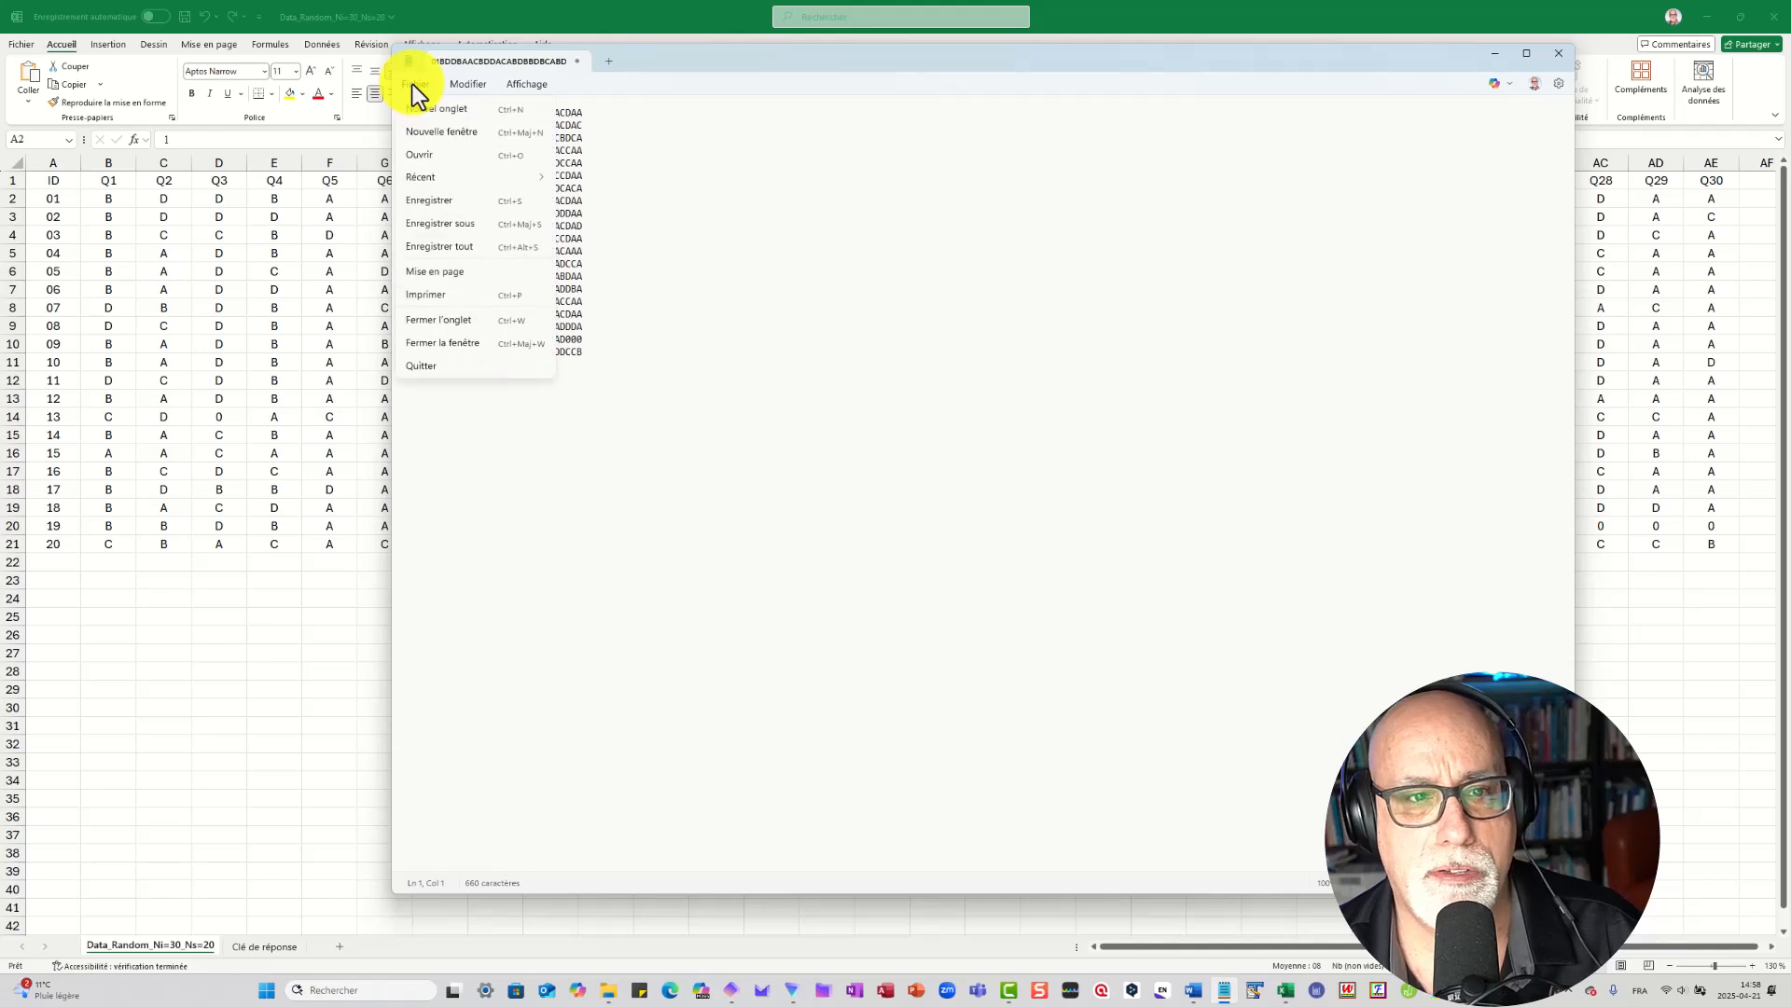
click(440, 226)
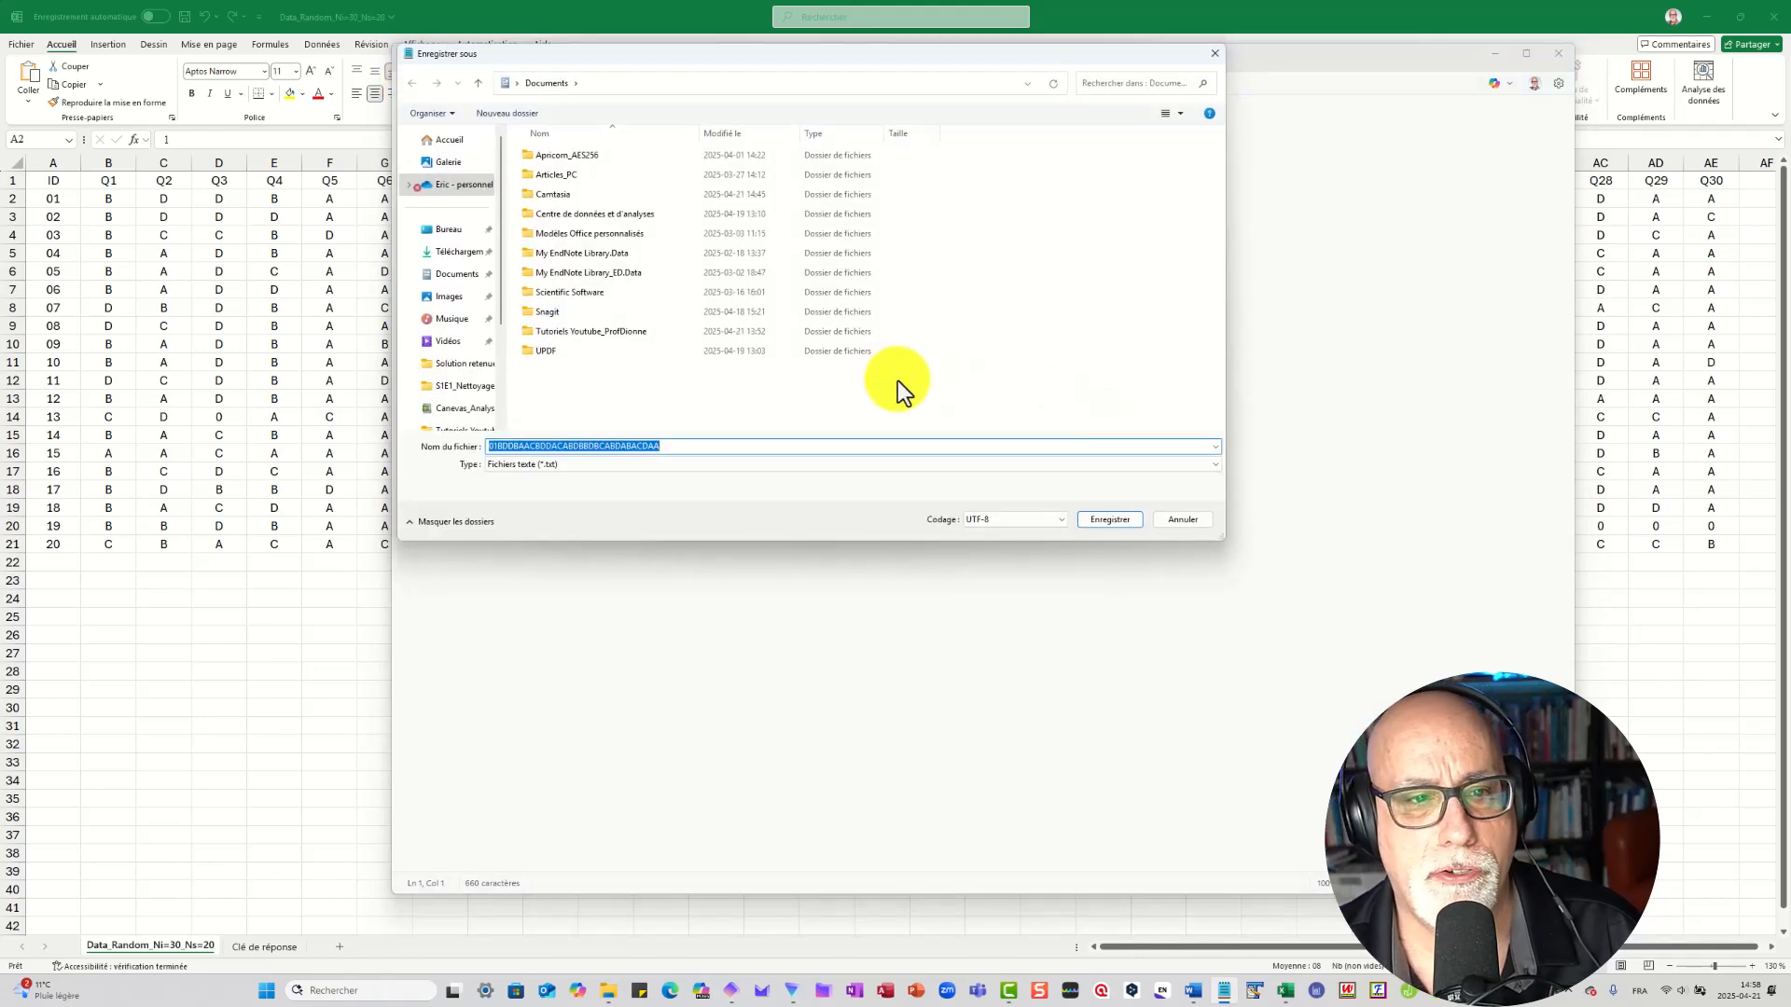
click(464, 276)
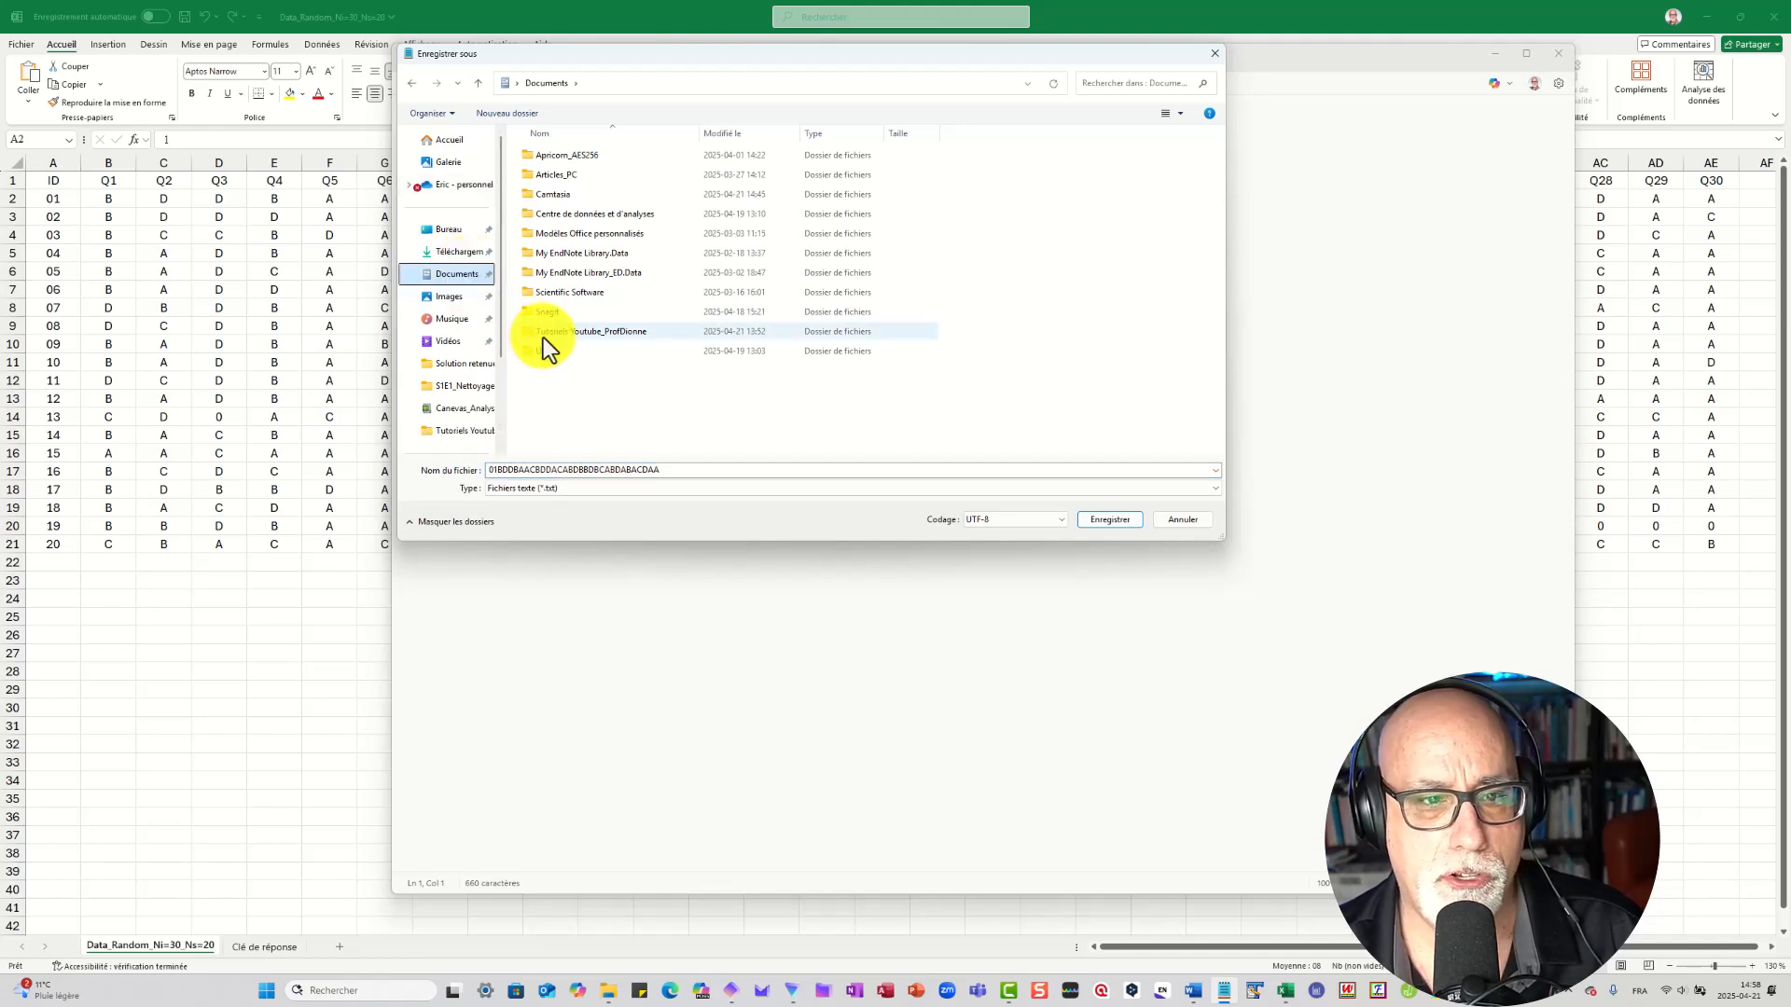
double_click(573, 334)
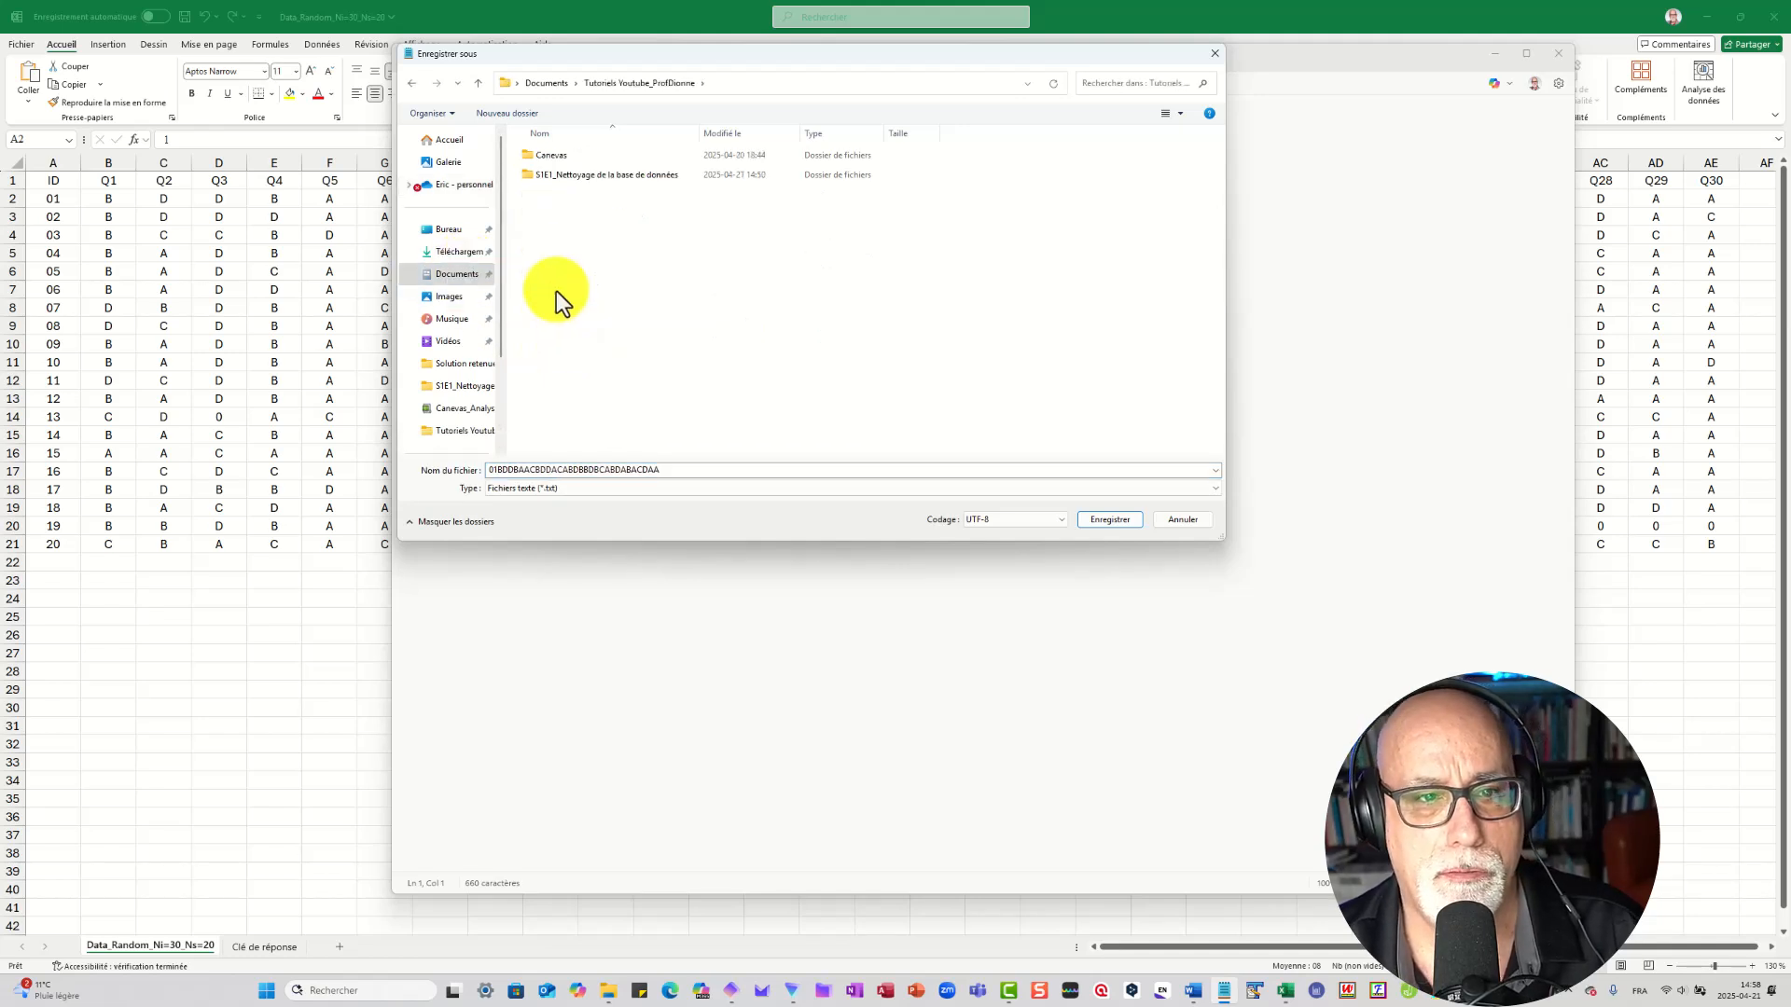
double_click(541, 176)
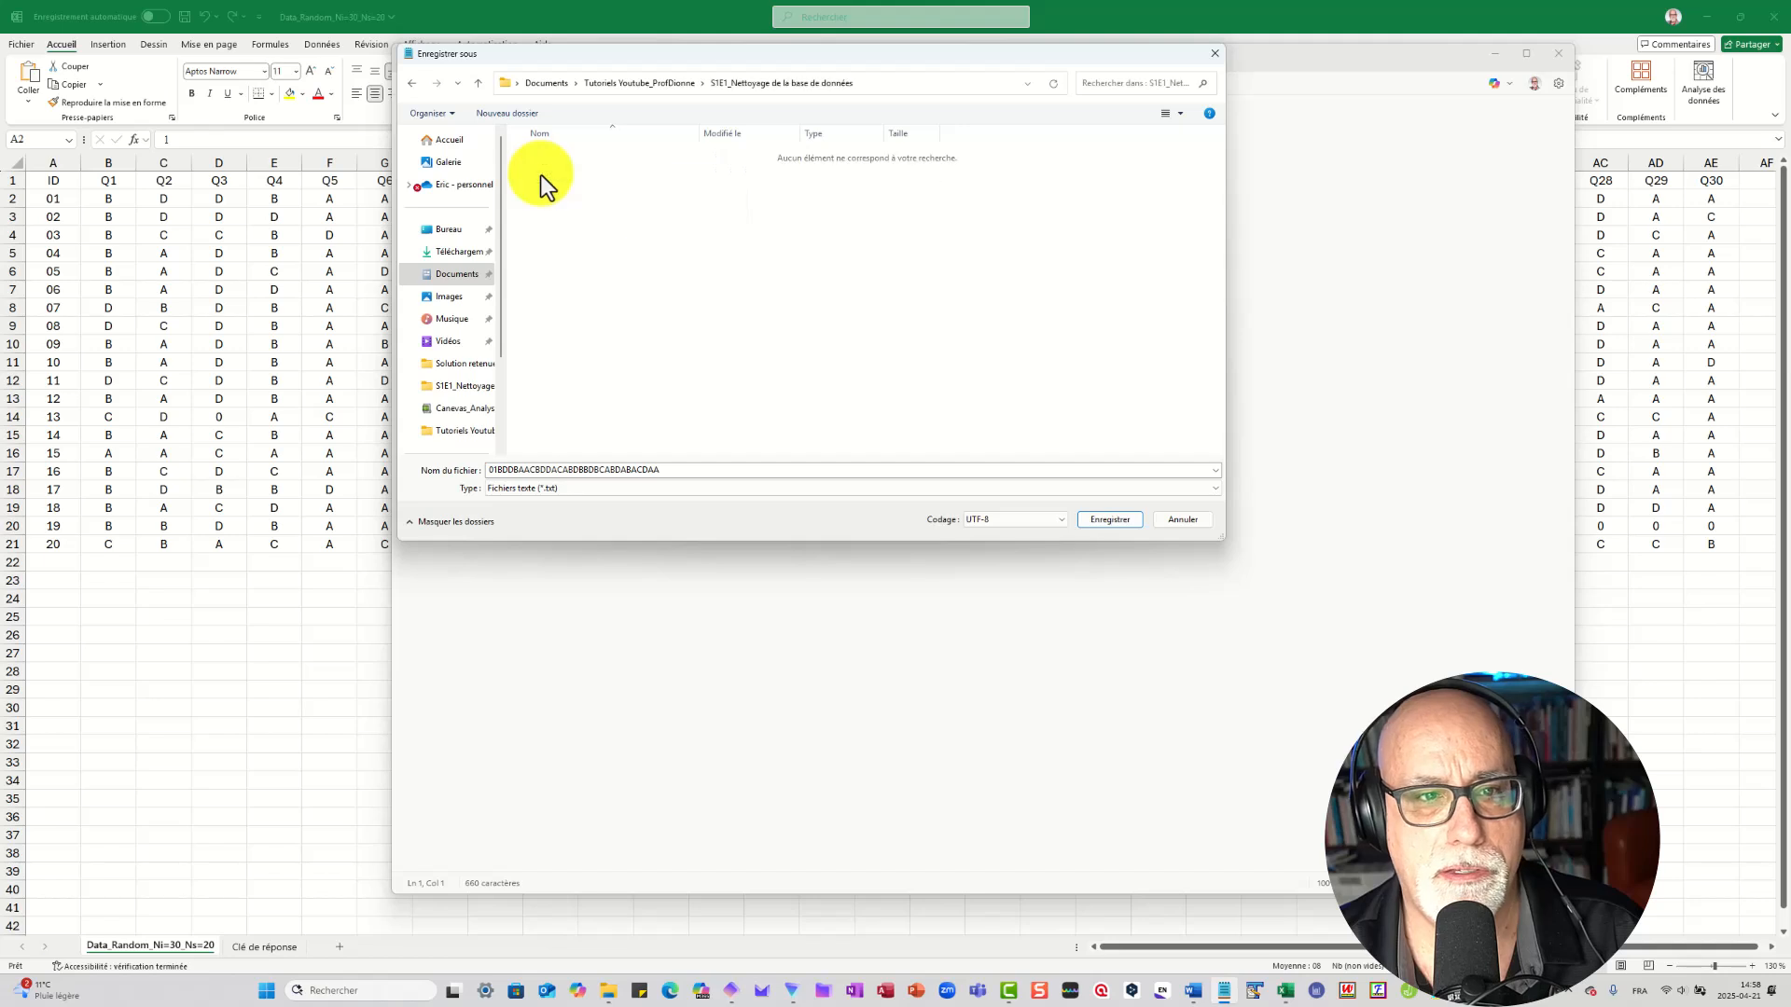
double_click(680, 471)
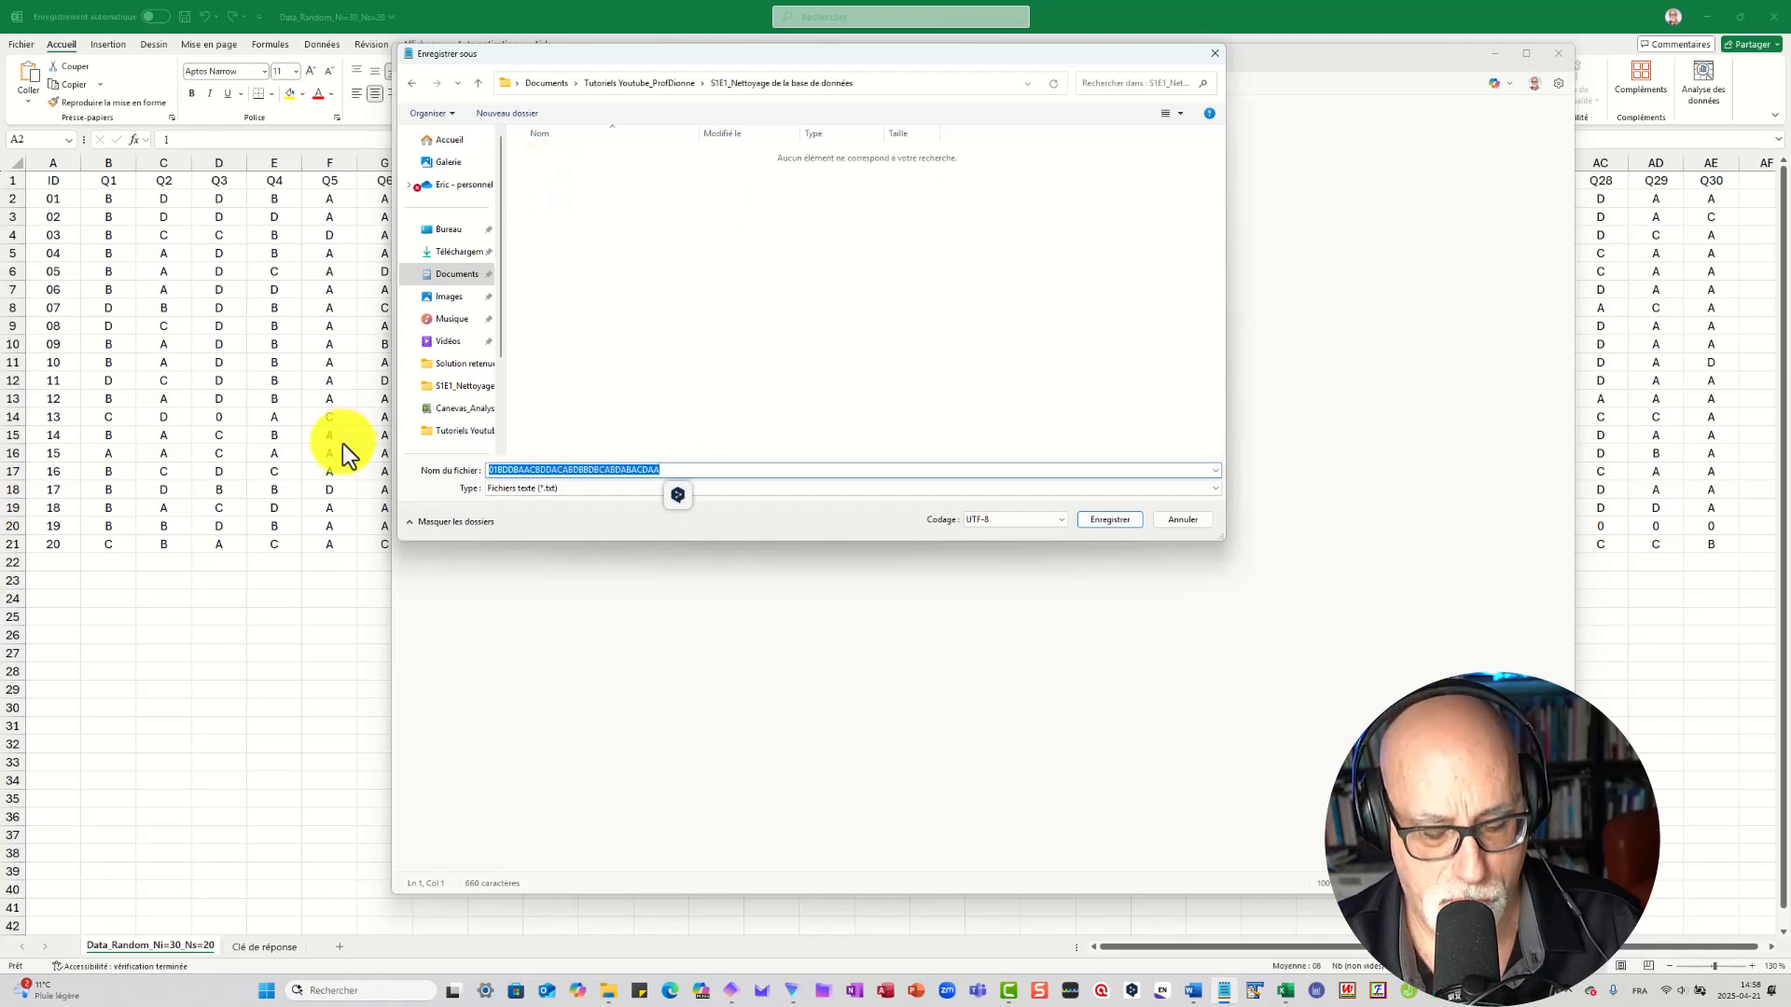
text(Donn)
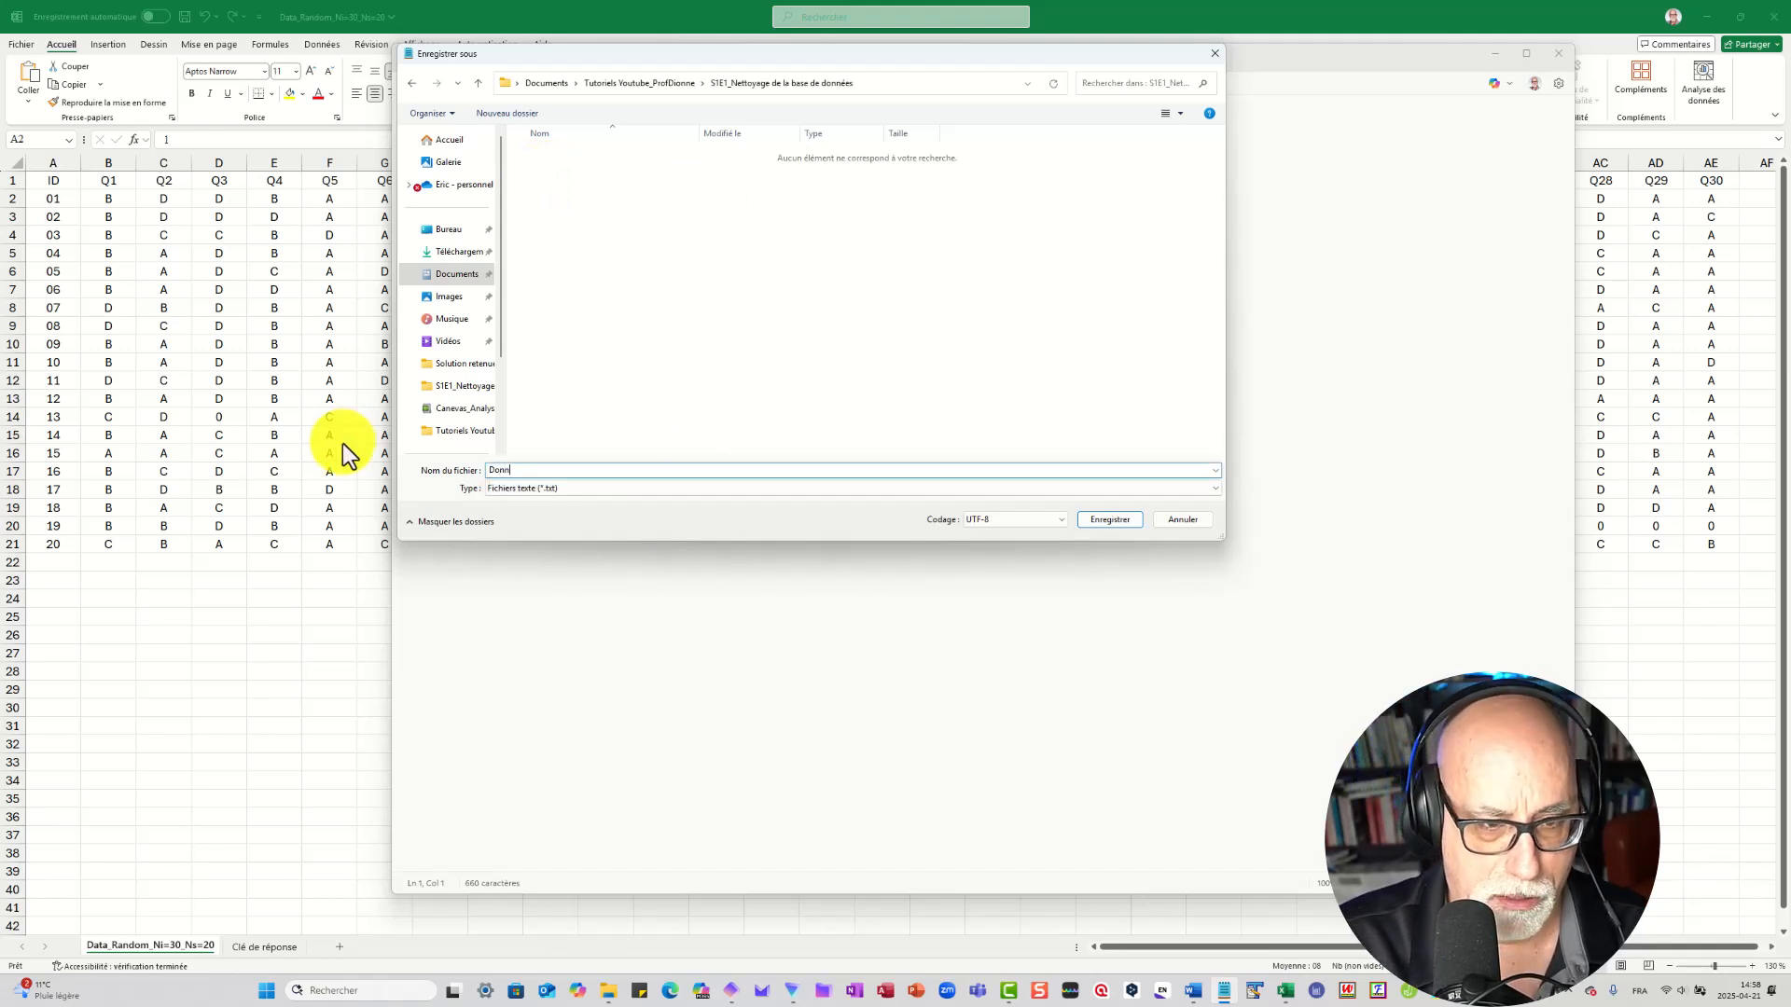
text(ées ex)
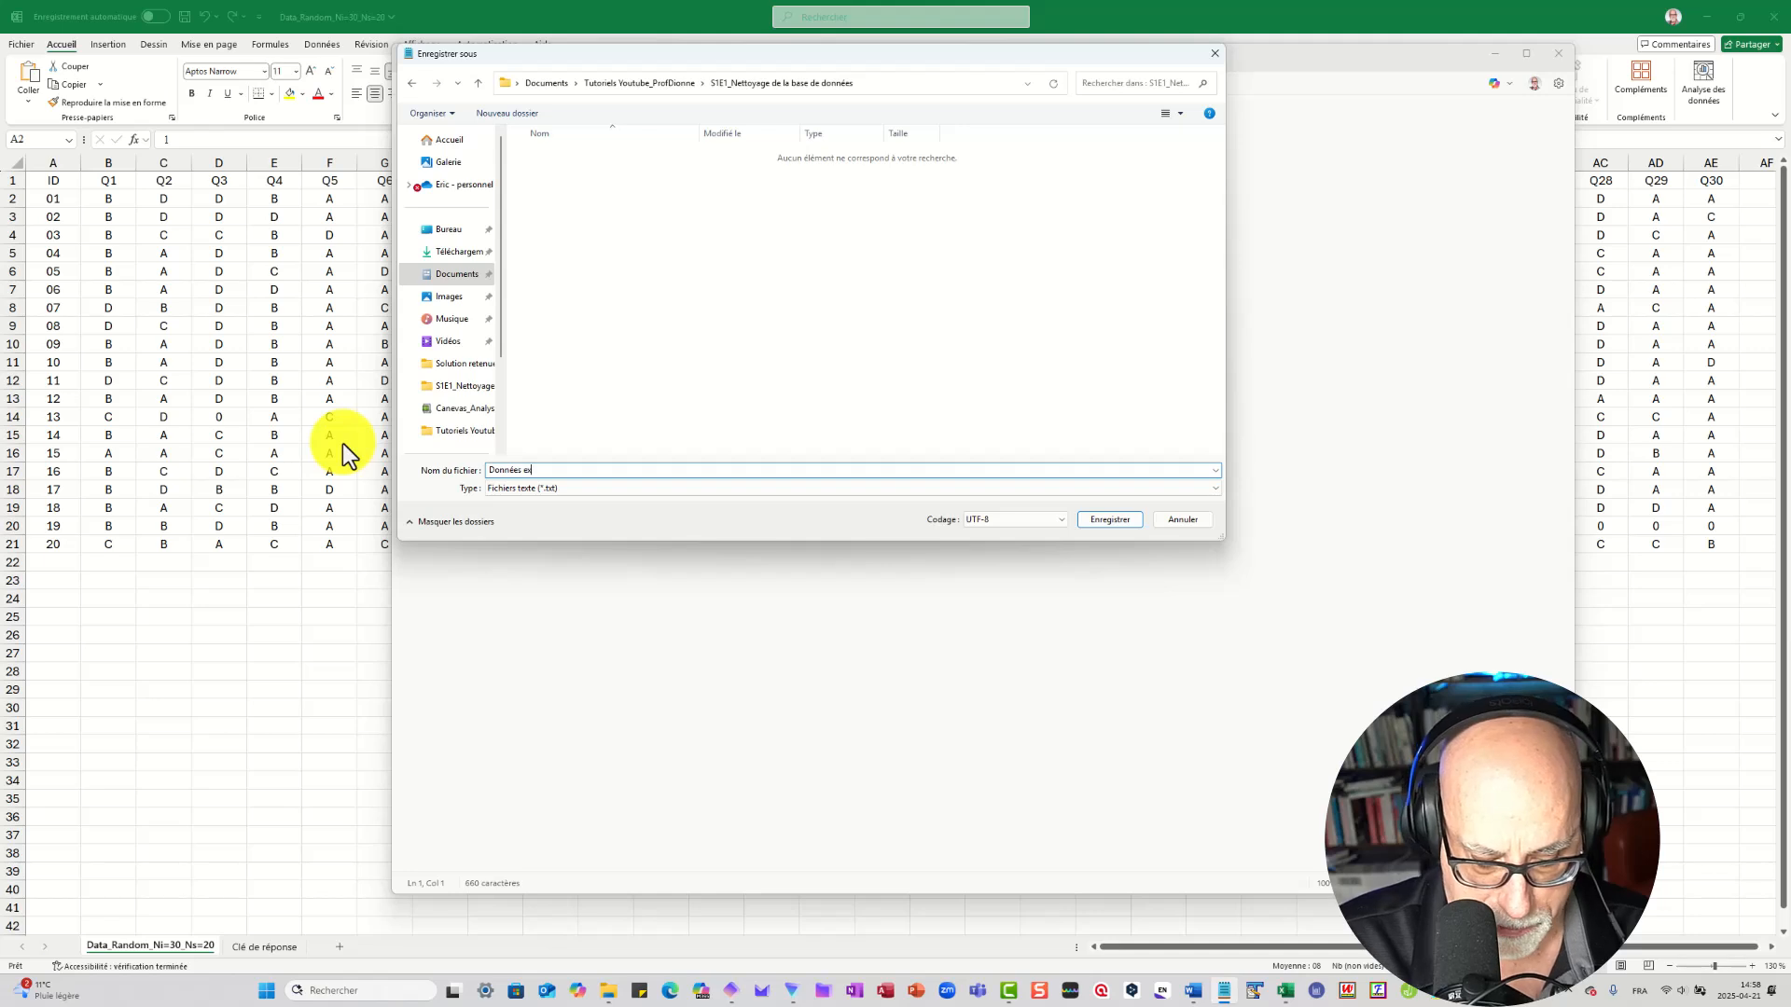
text(pl)
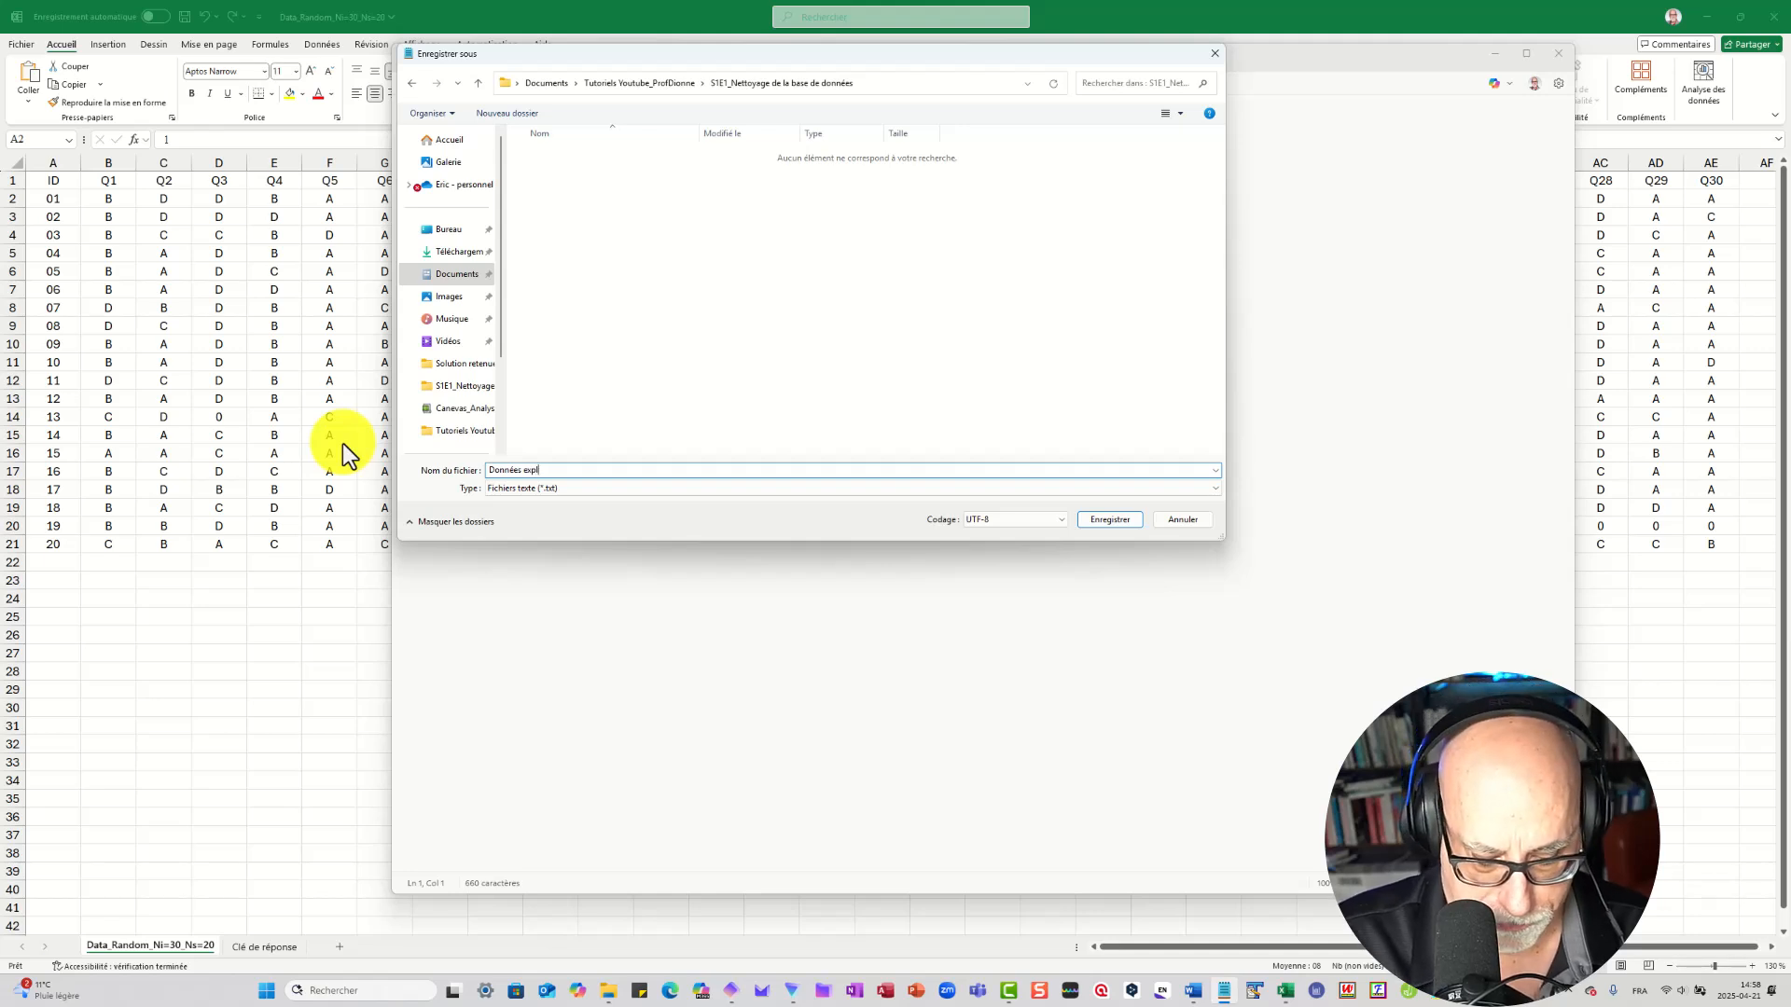
text(oitables)
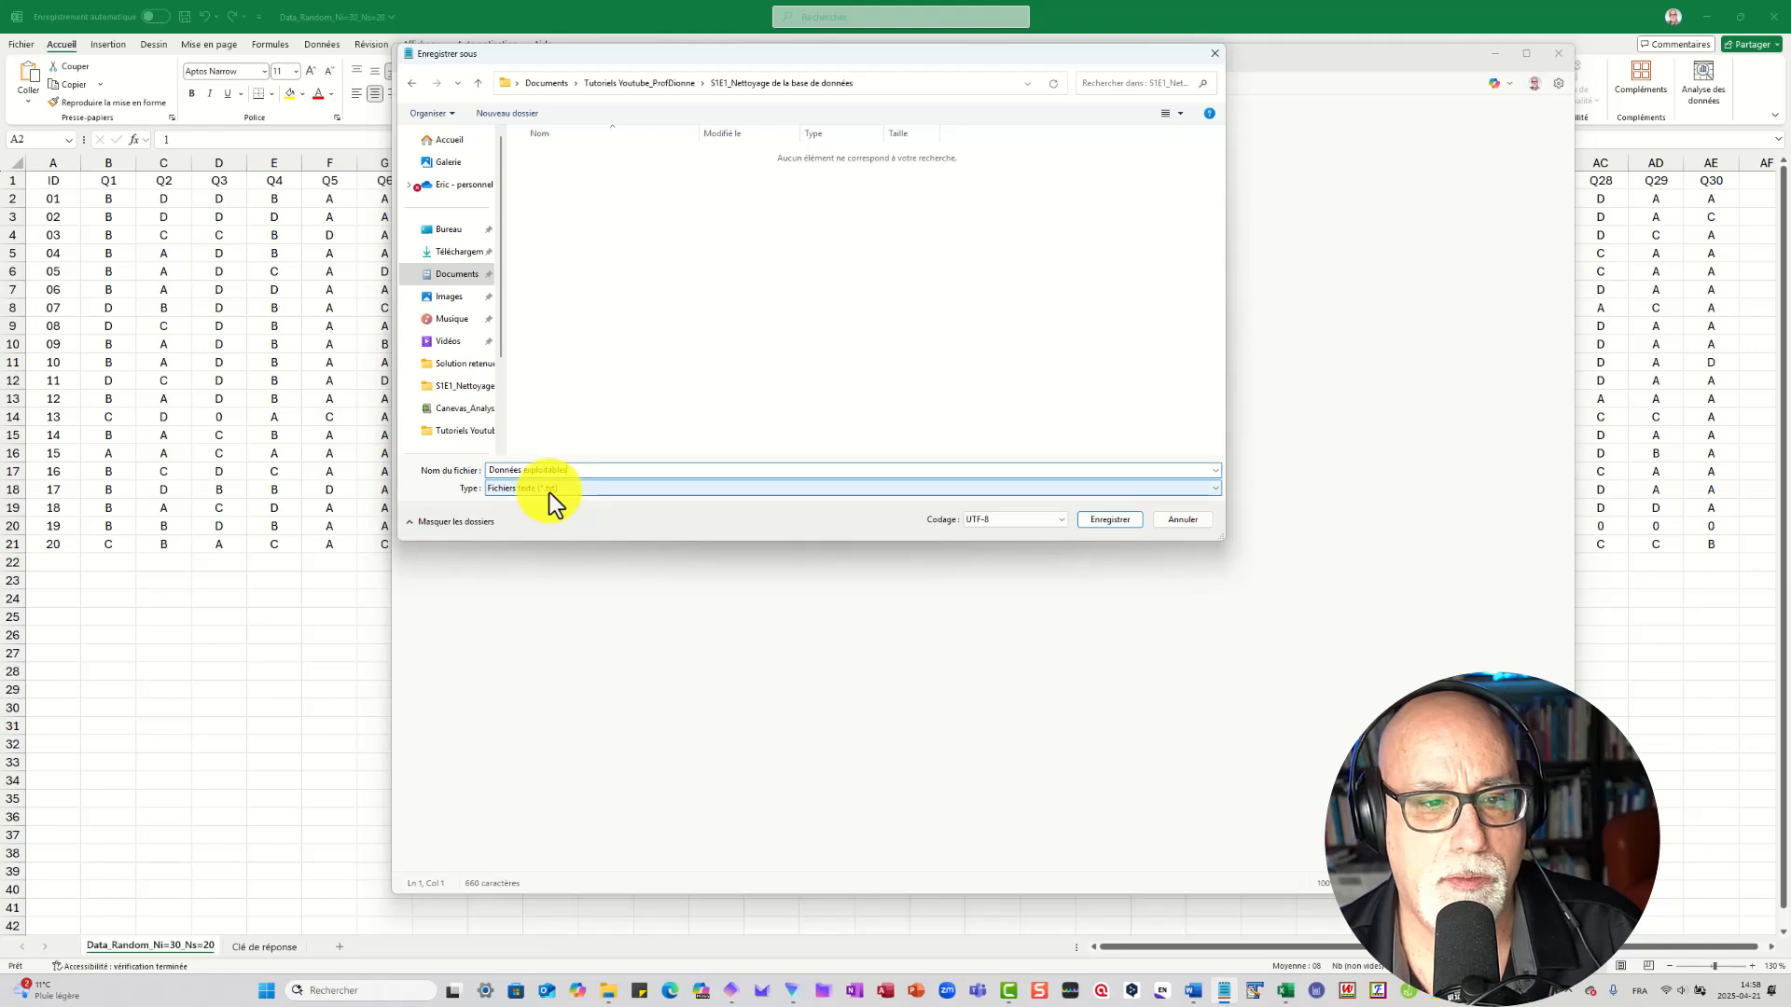
click(1114, 525)
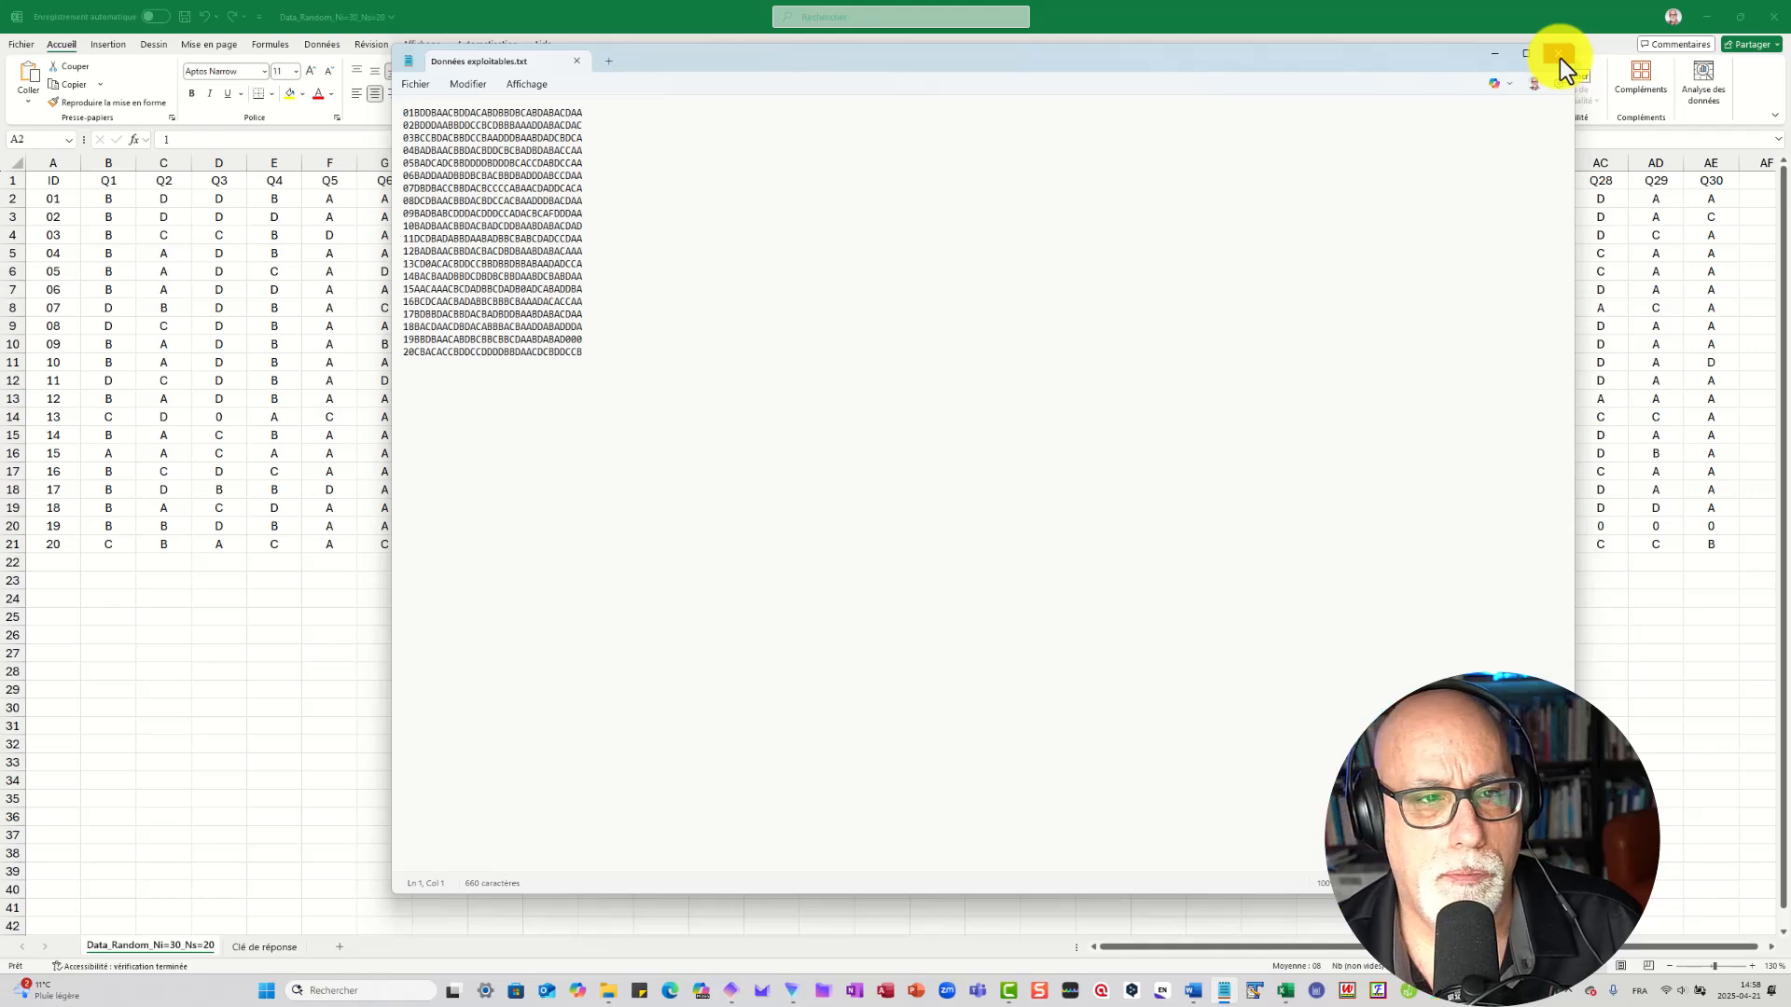
click(1559, 58)
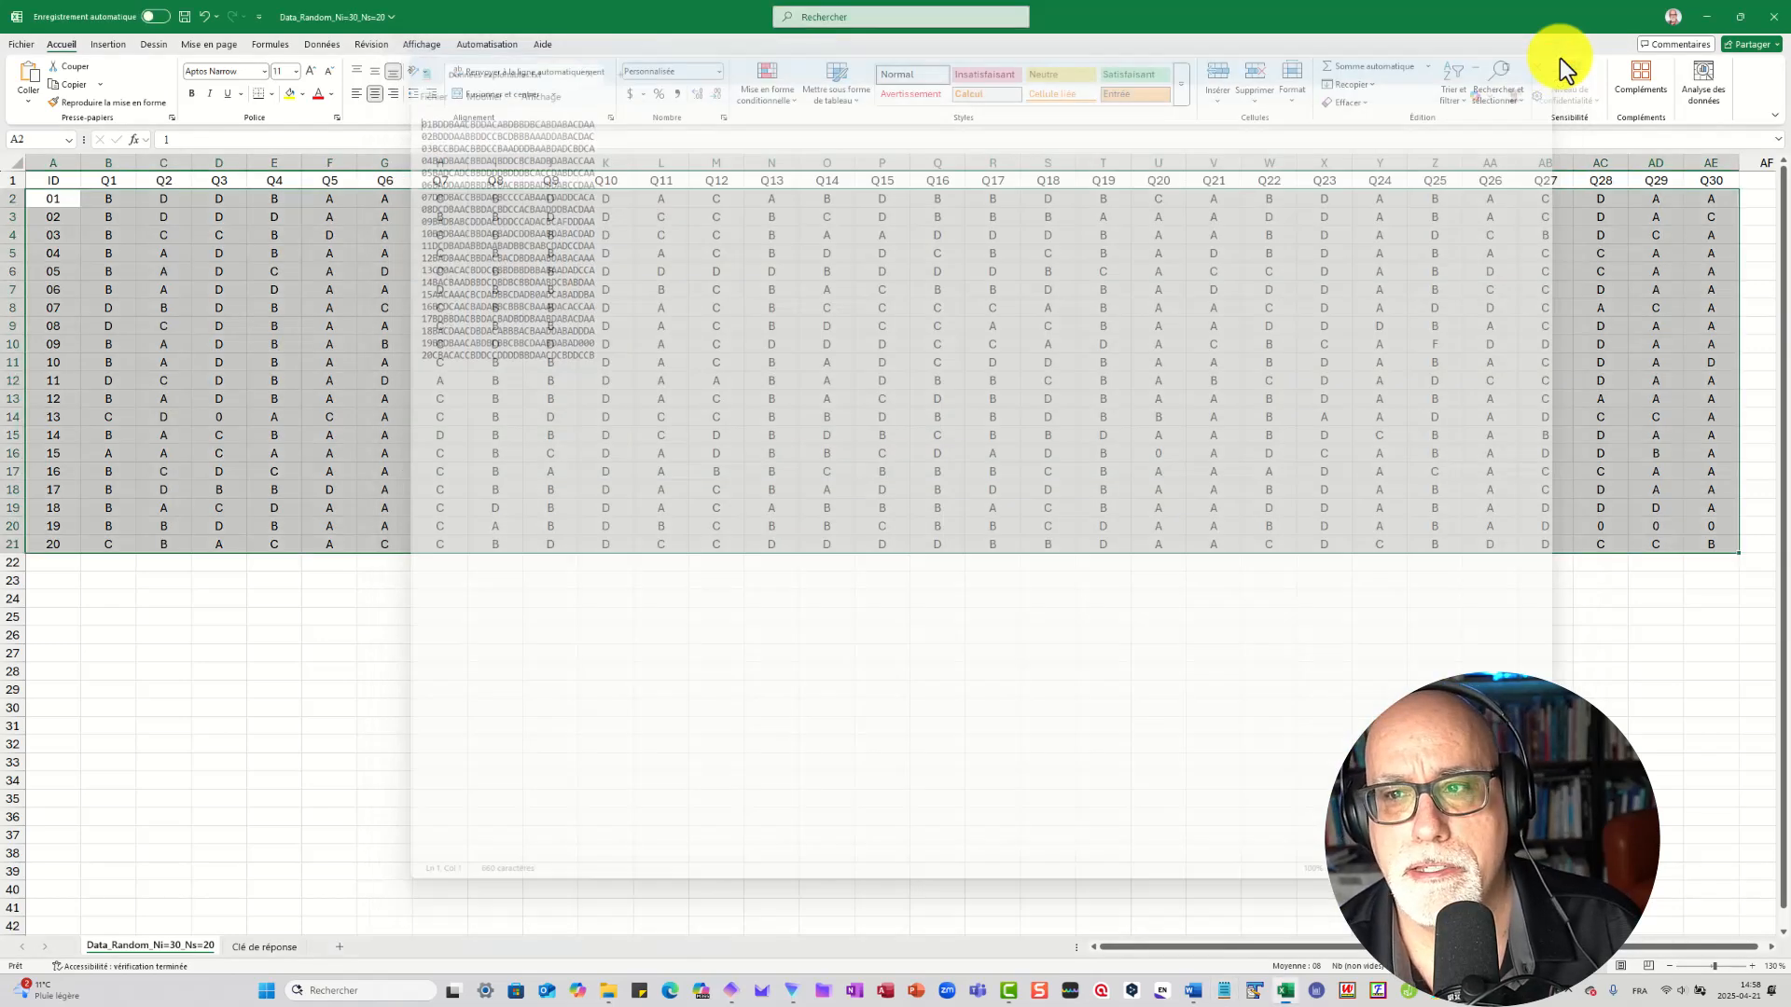
- Deselect the data in the Excel workbook and start saving a copy in the S1E1_Nettoyage de la base de données folder
click(671, 613)
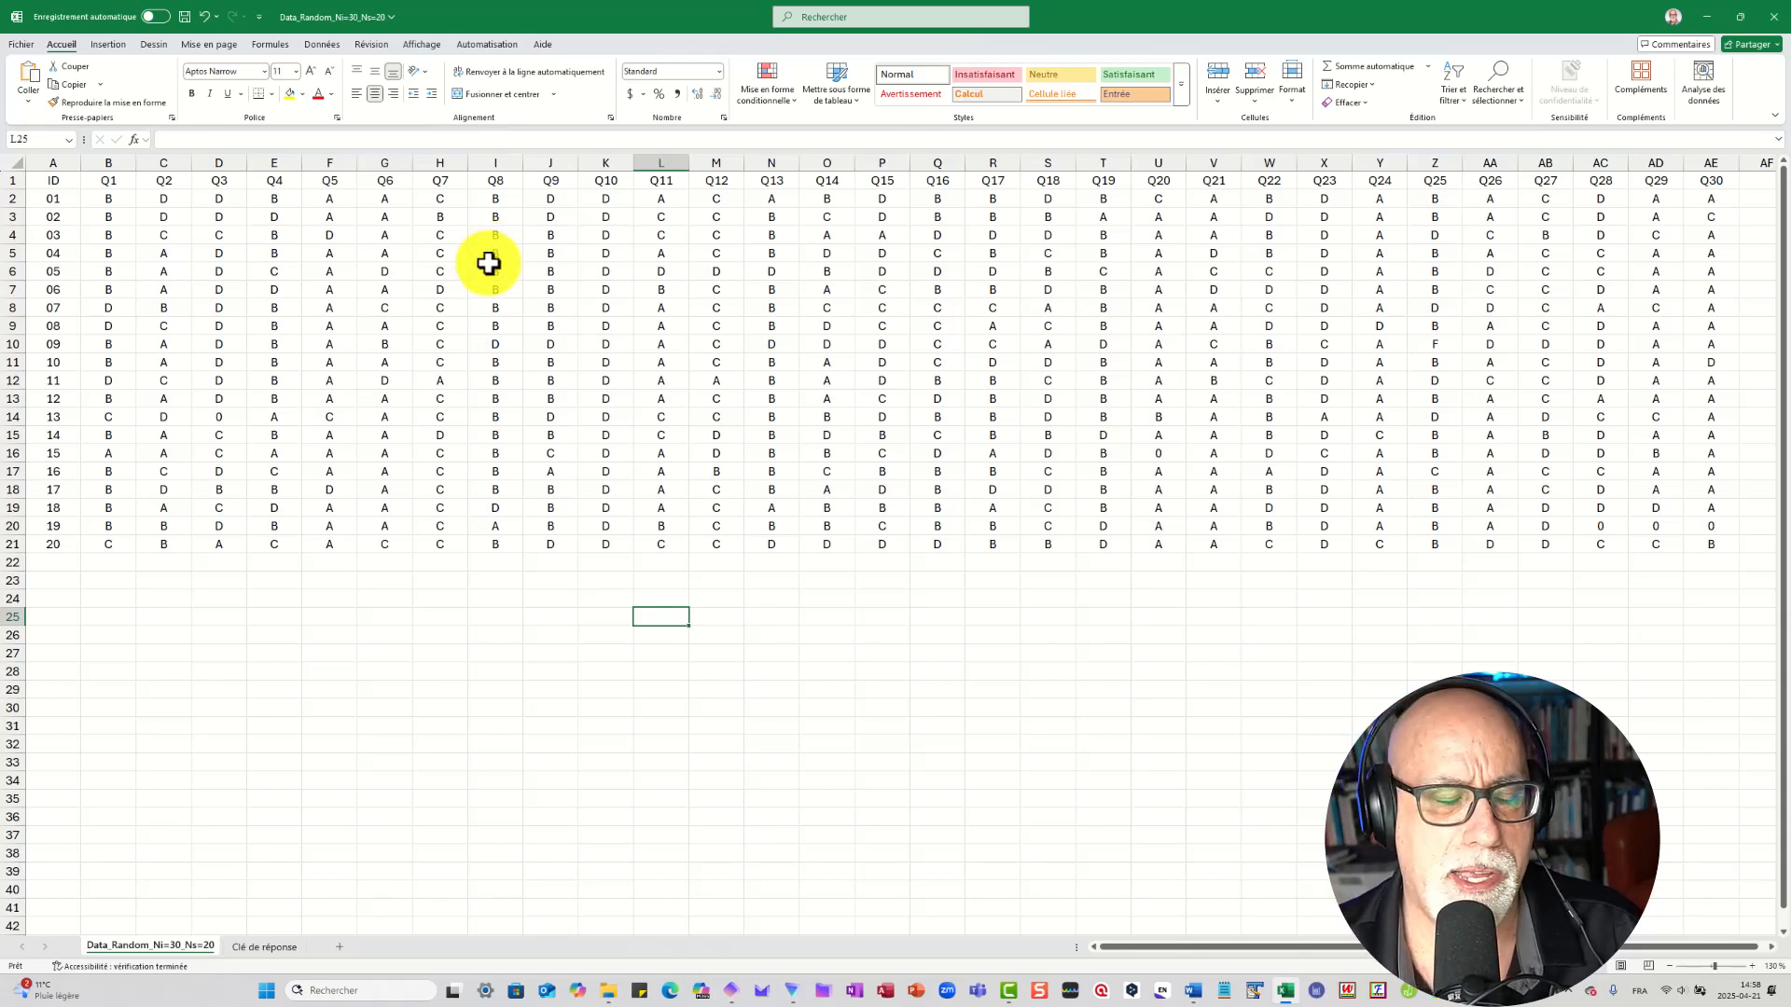
click(21, 44)
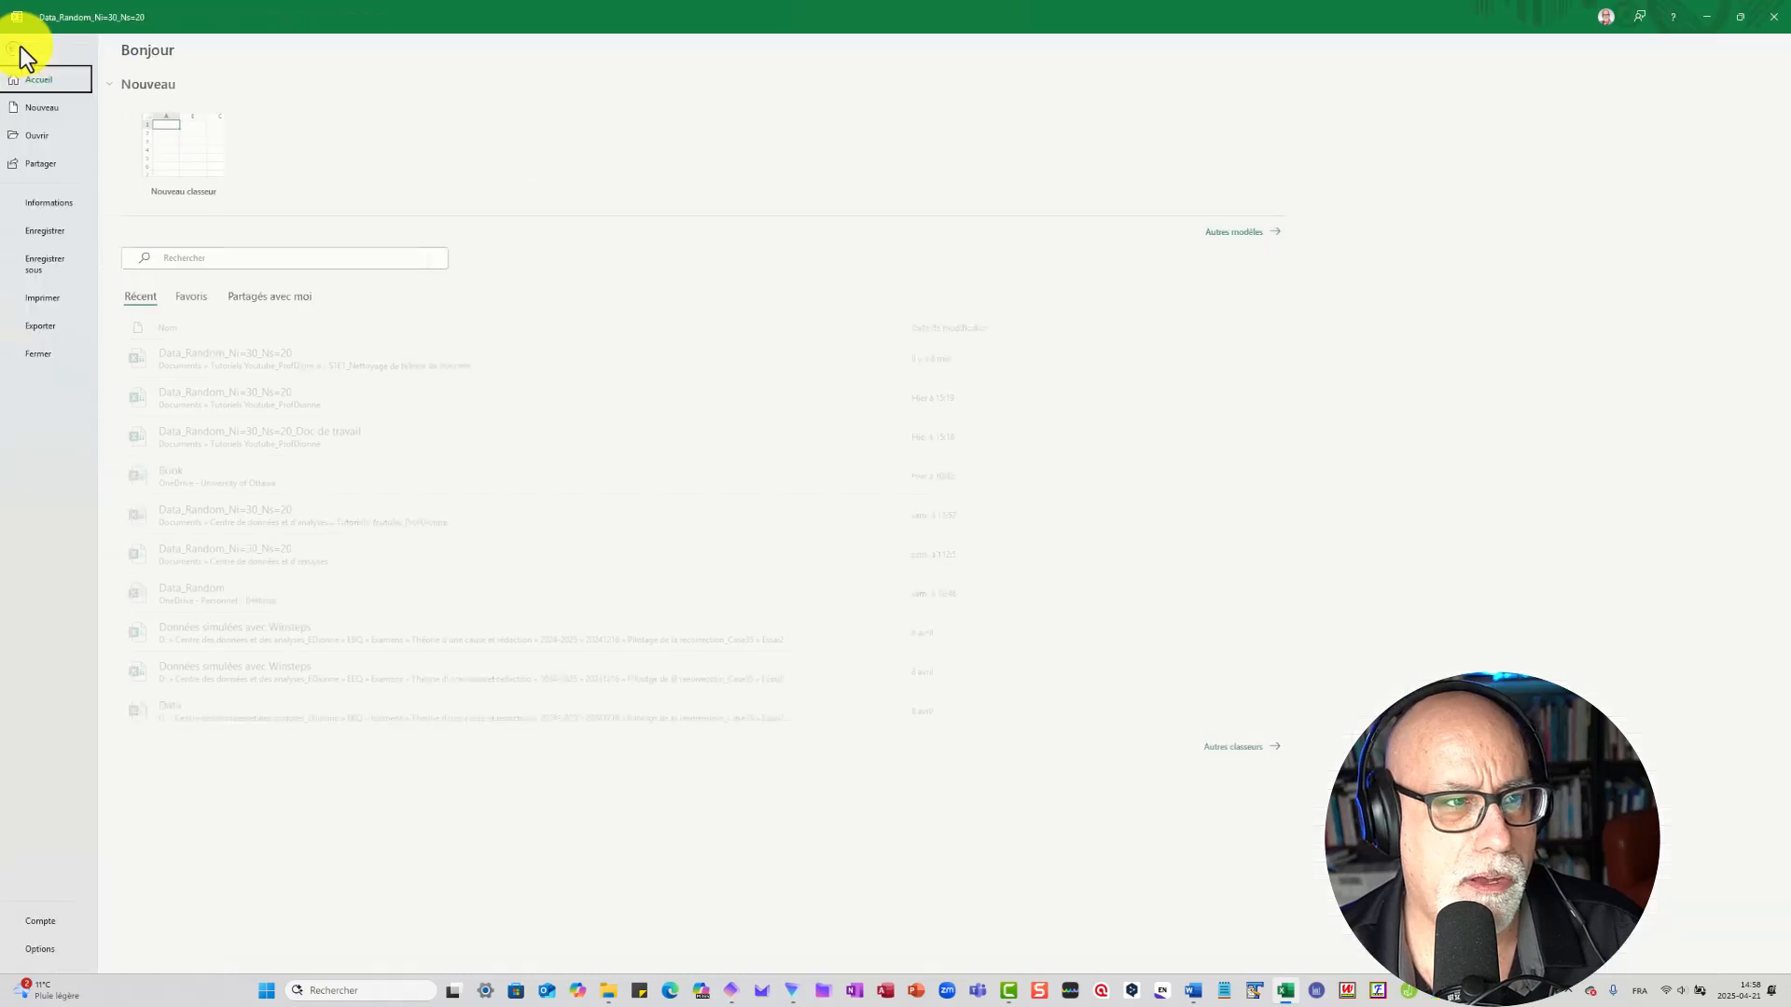
click(50, 264)
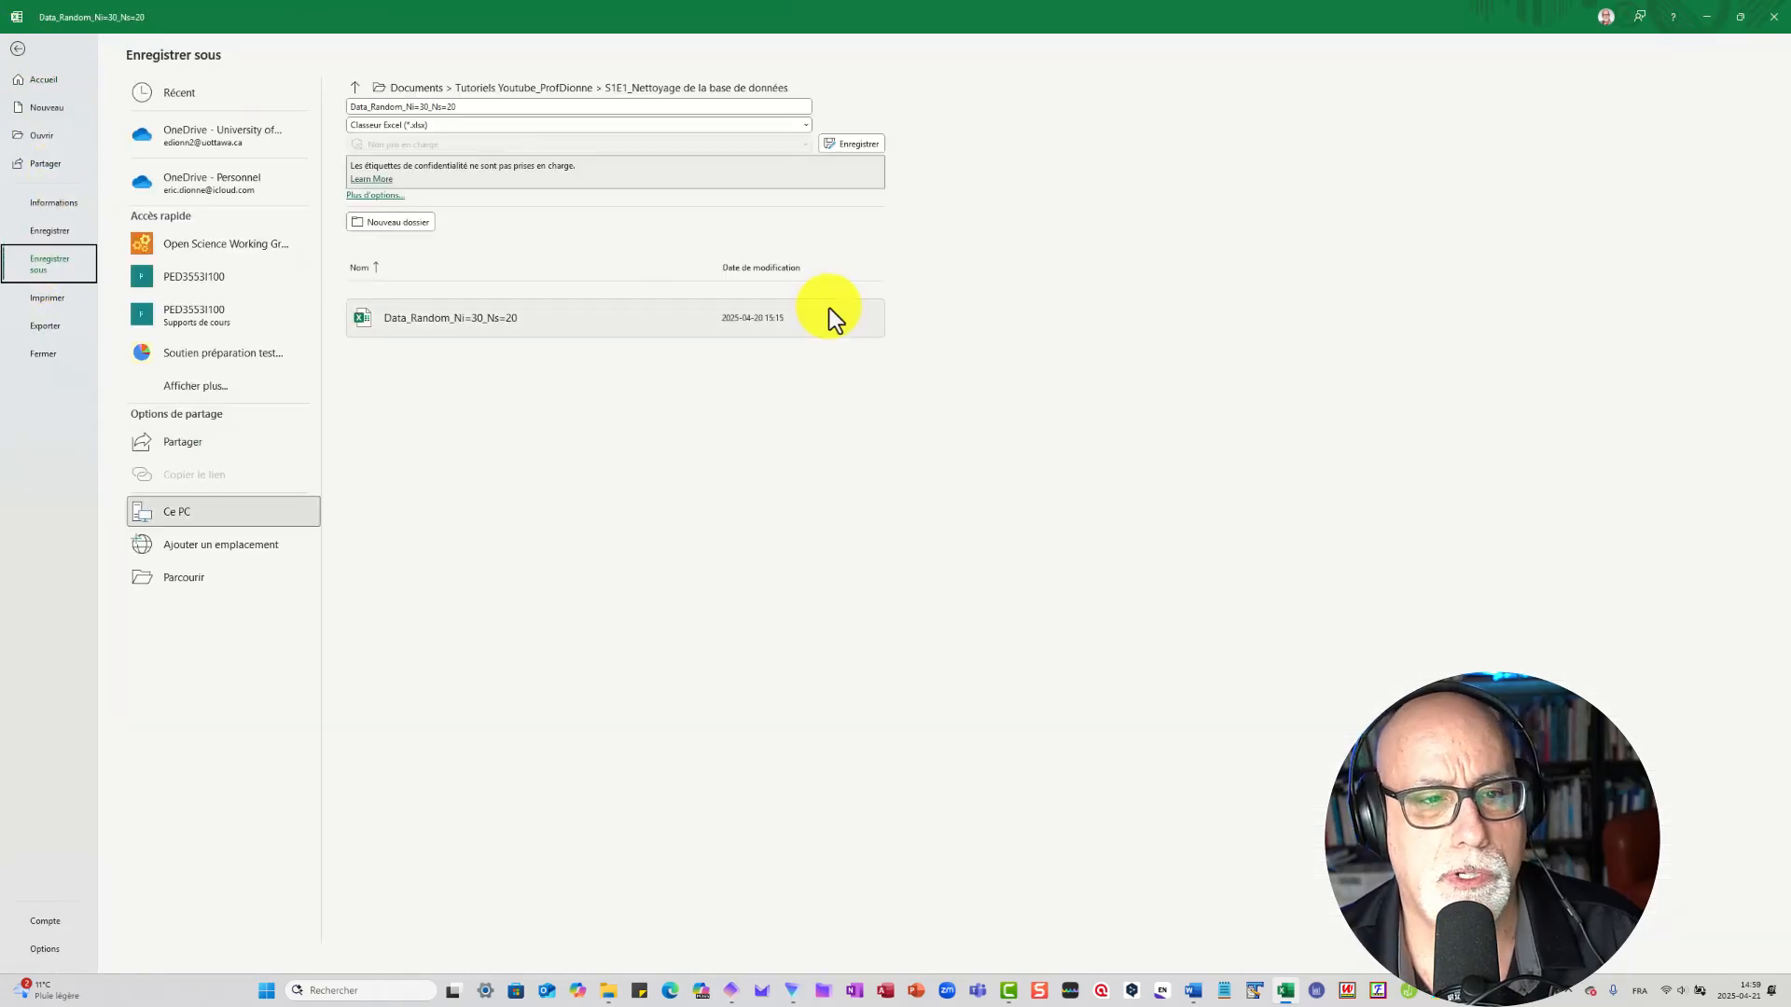
click(155, 581)
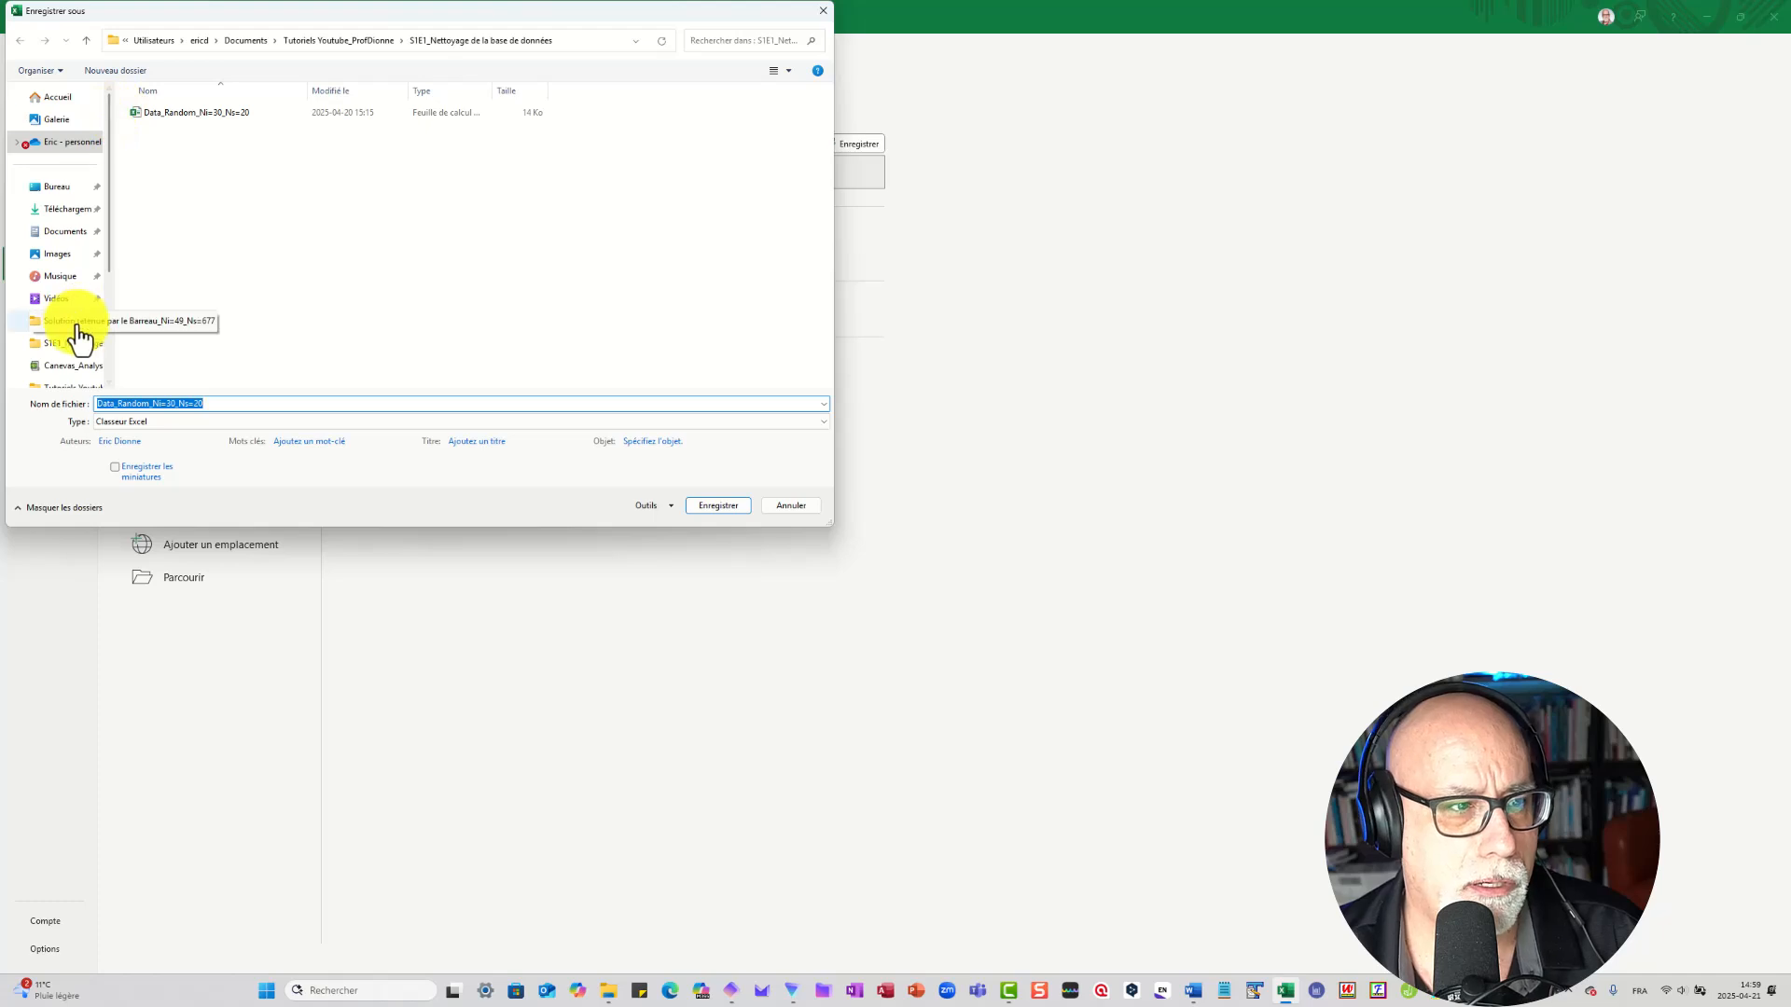
click(55, 230)
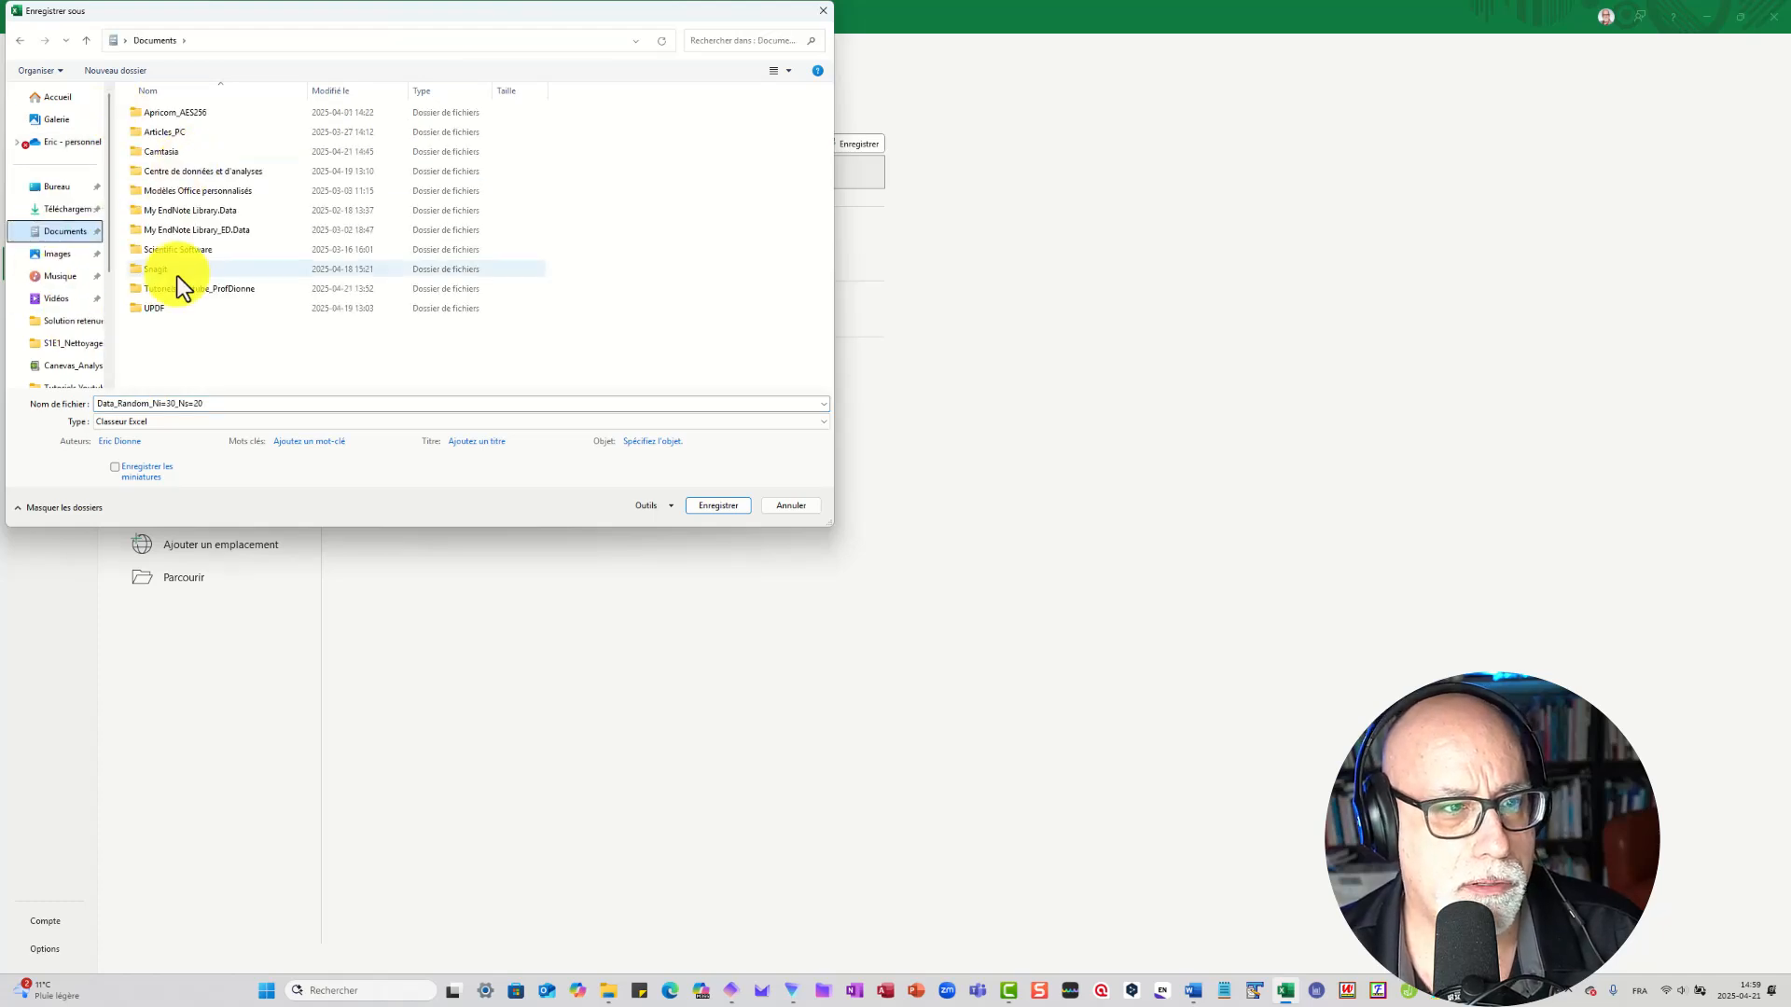
double_click(159, 131)
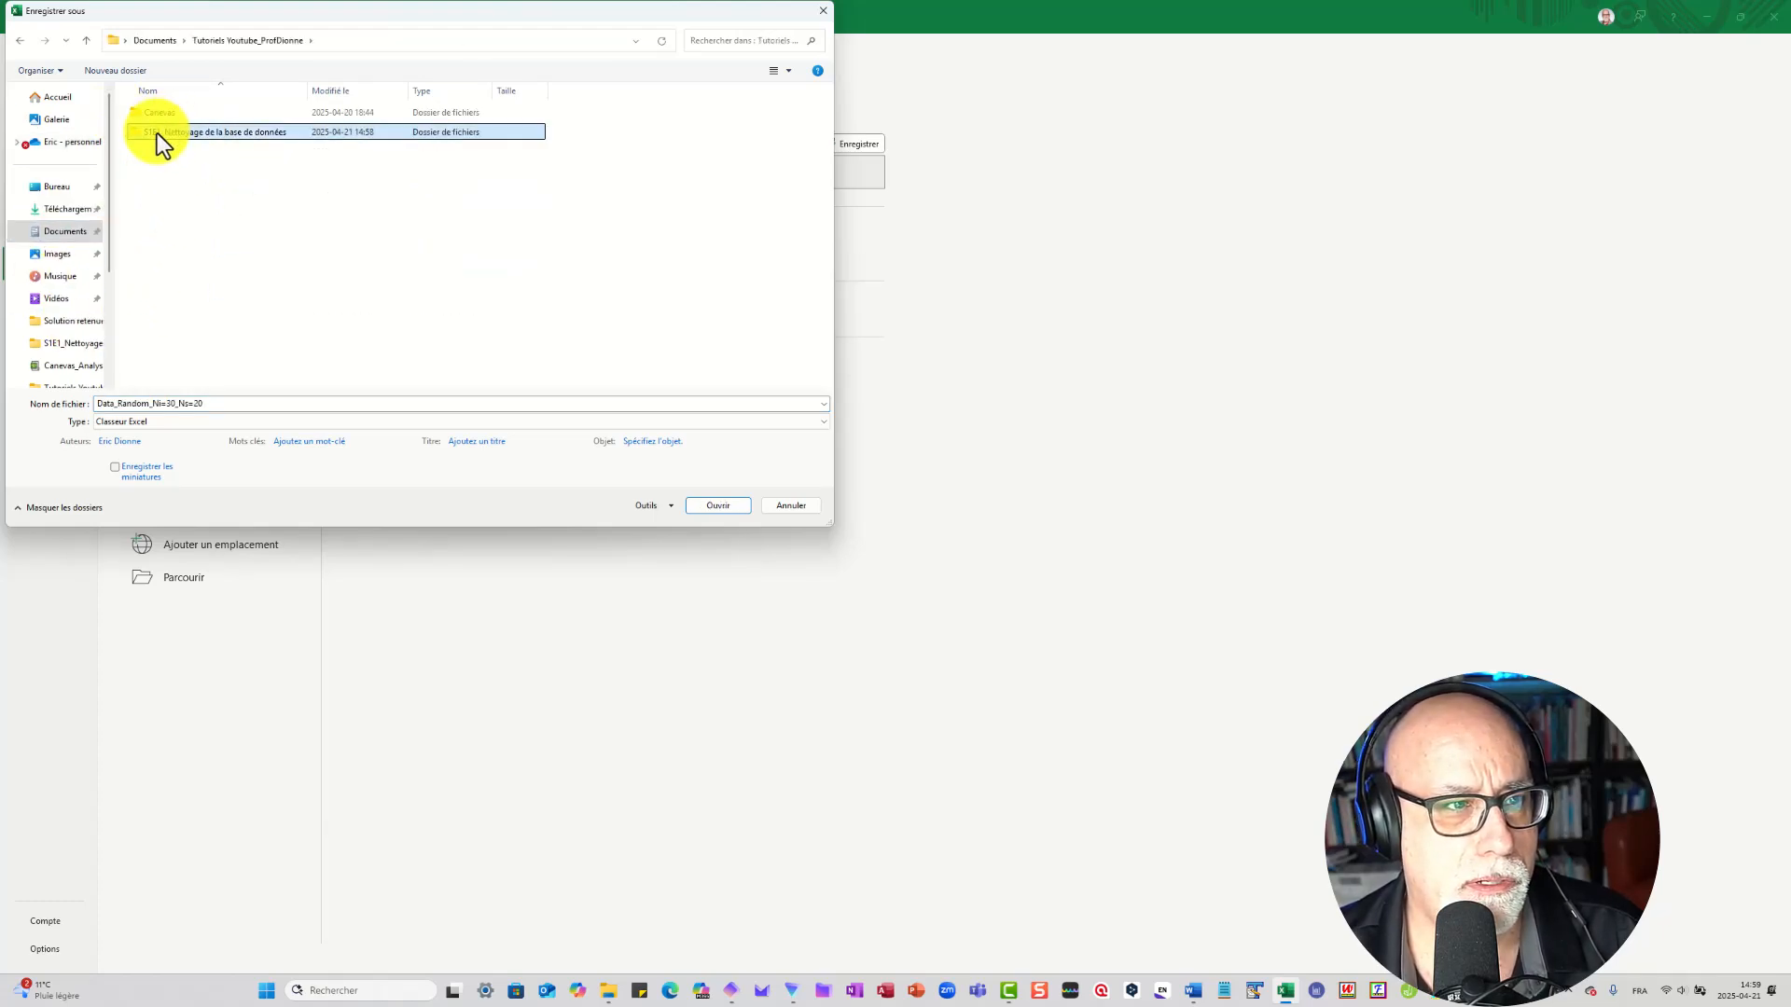
- Save the active sheet as a semicolon-separated CSV file named Données exploitables, accepting that only this sheet is kept
click(171, 422)
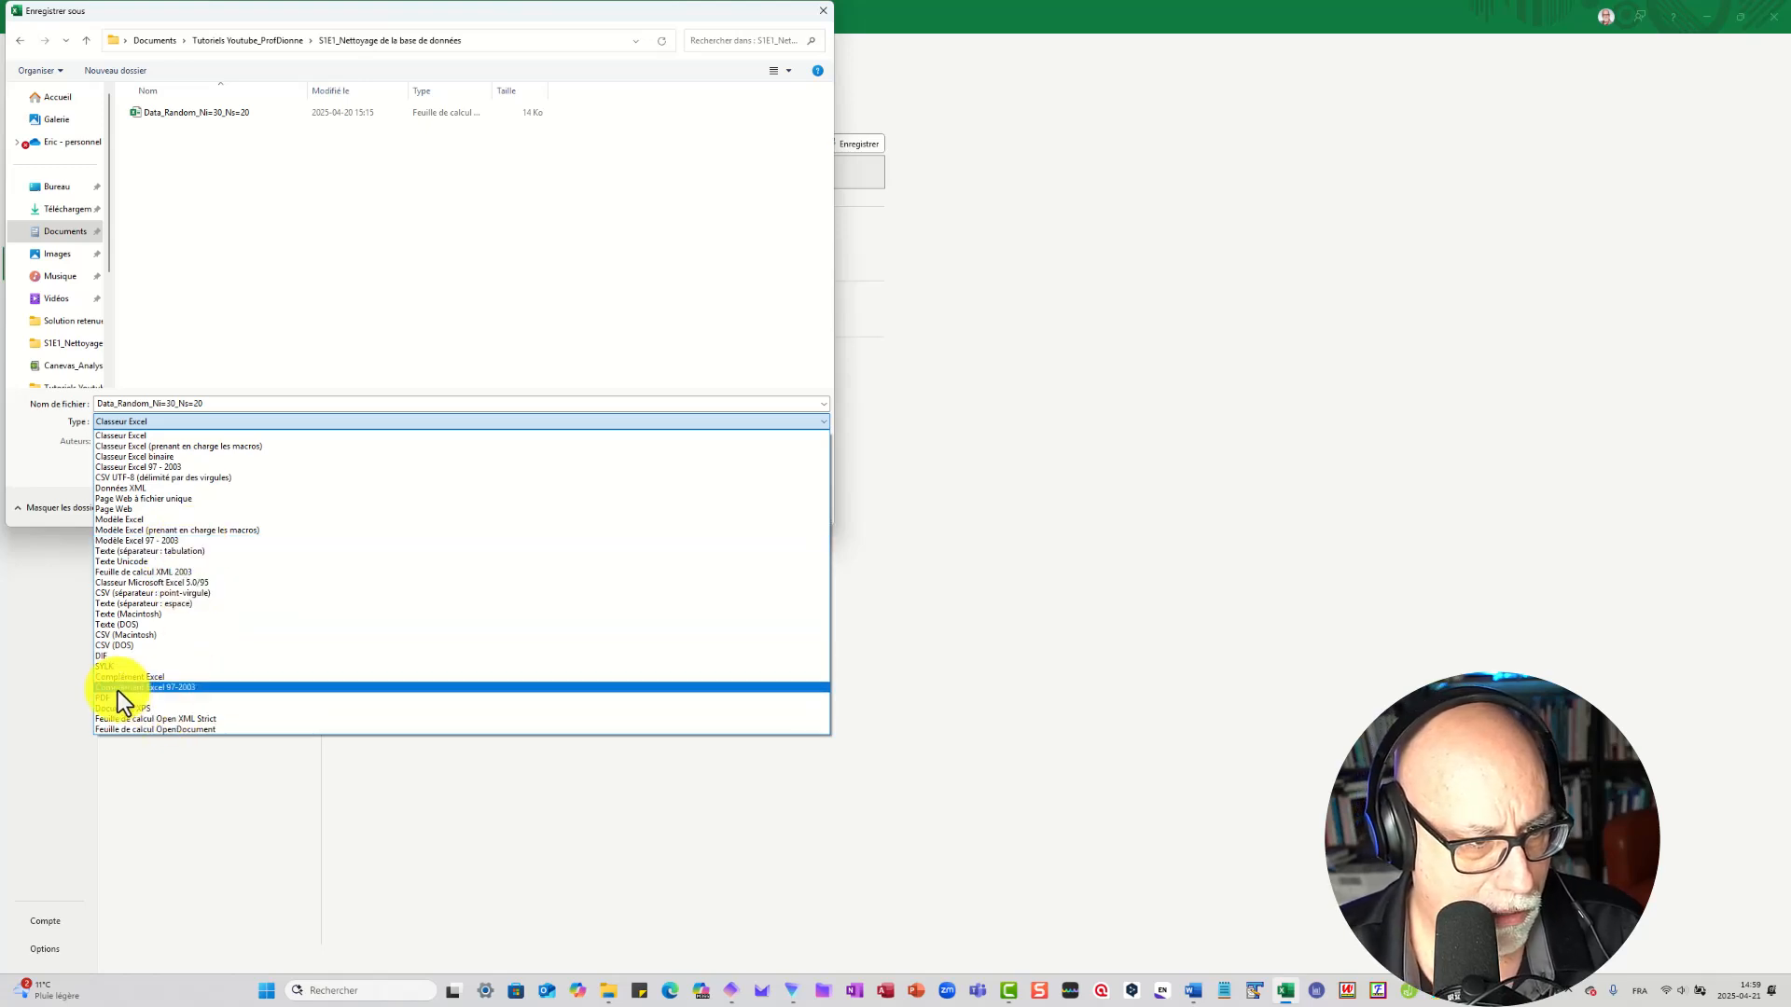
click(151, 595)
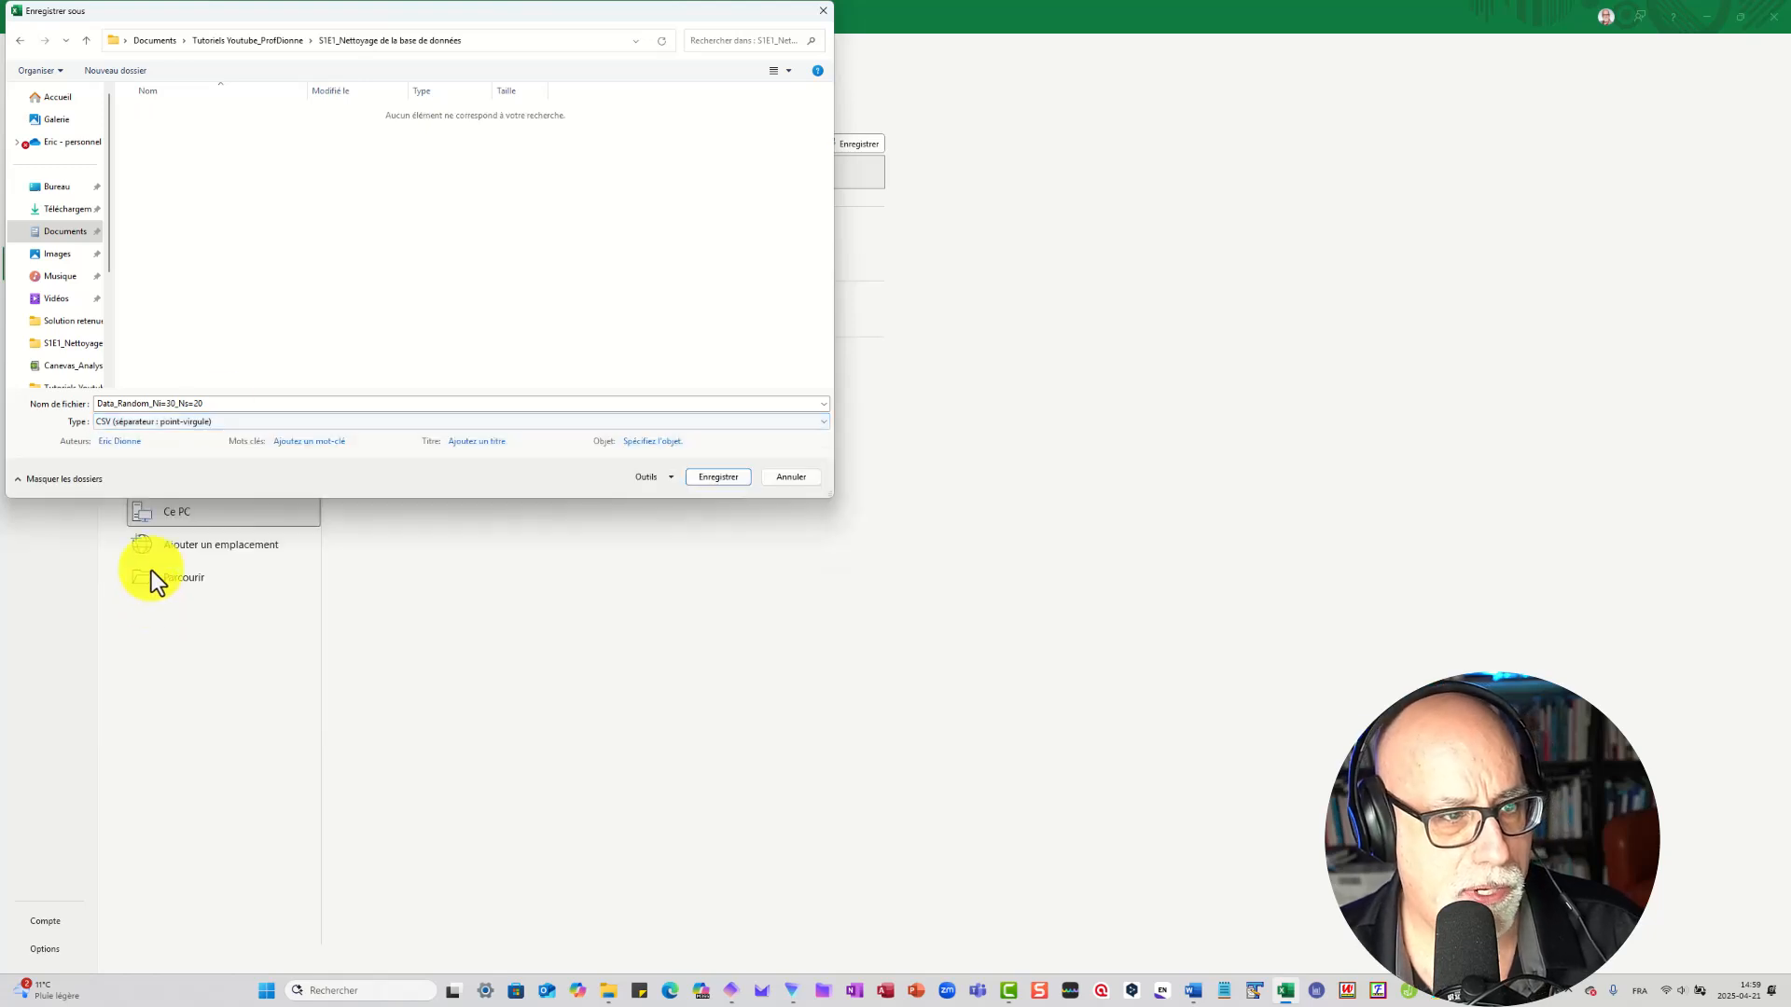
double_click(213, 403)
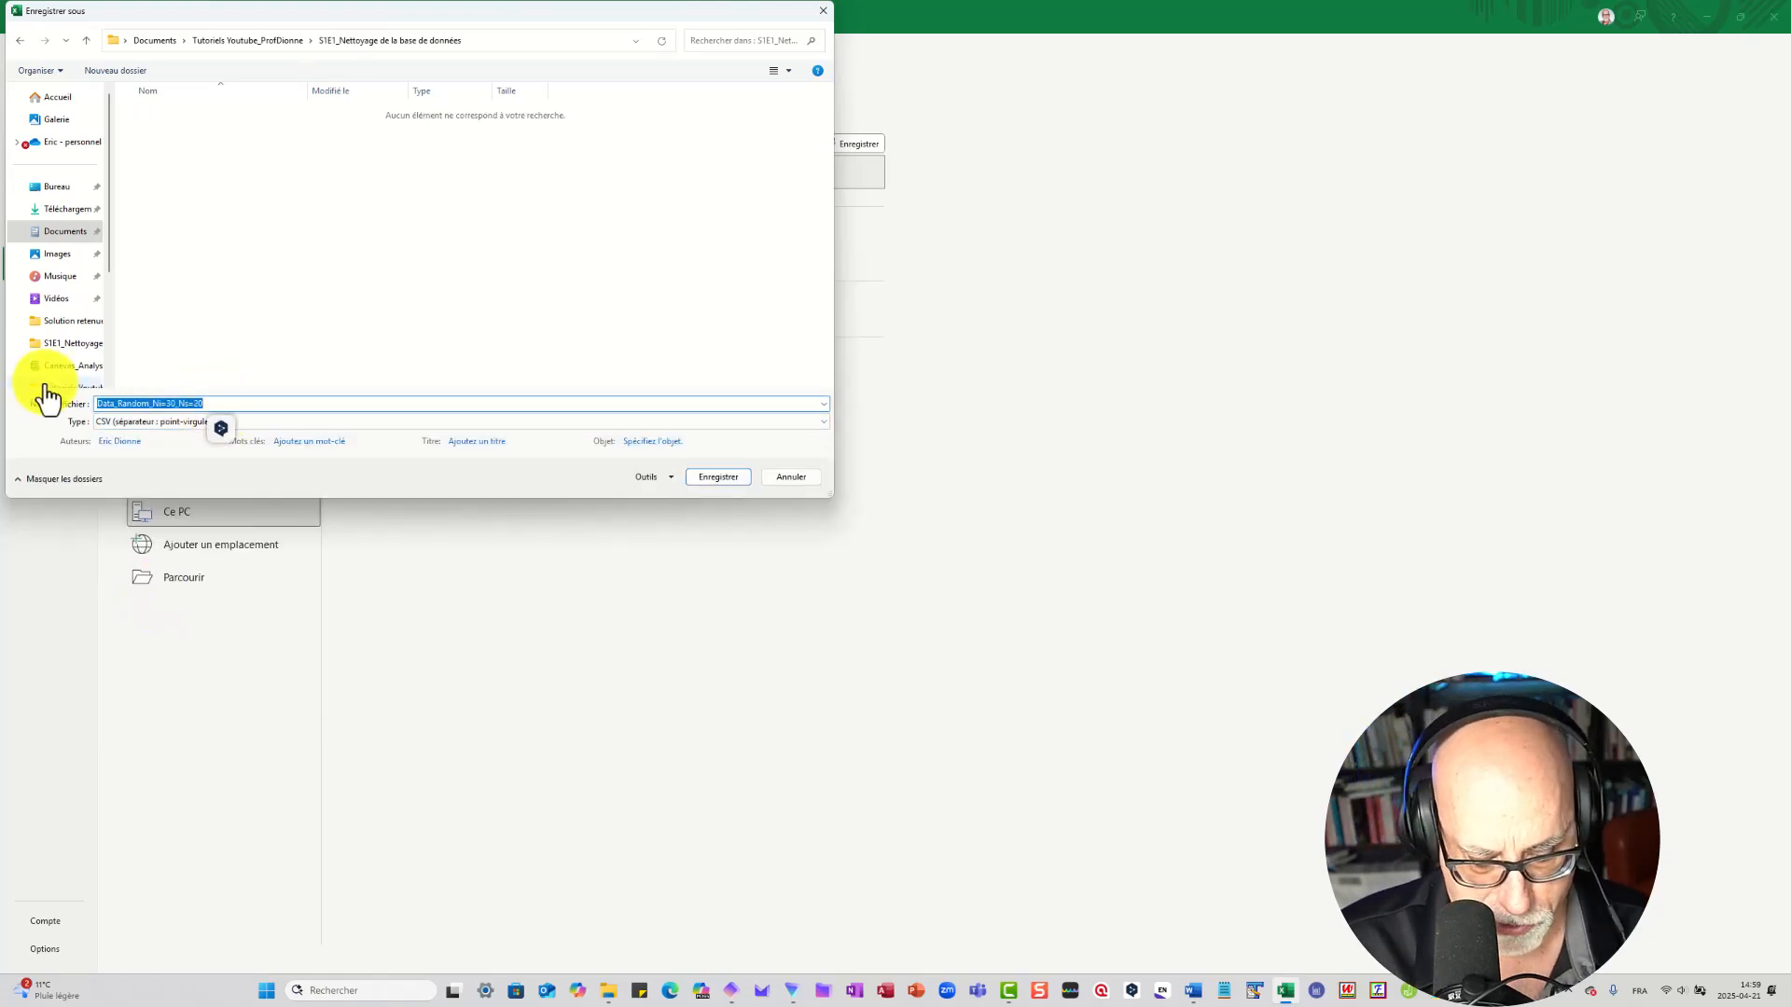
text(Donné)
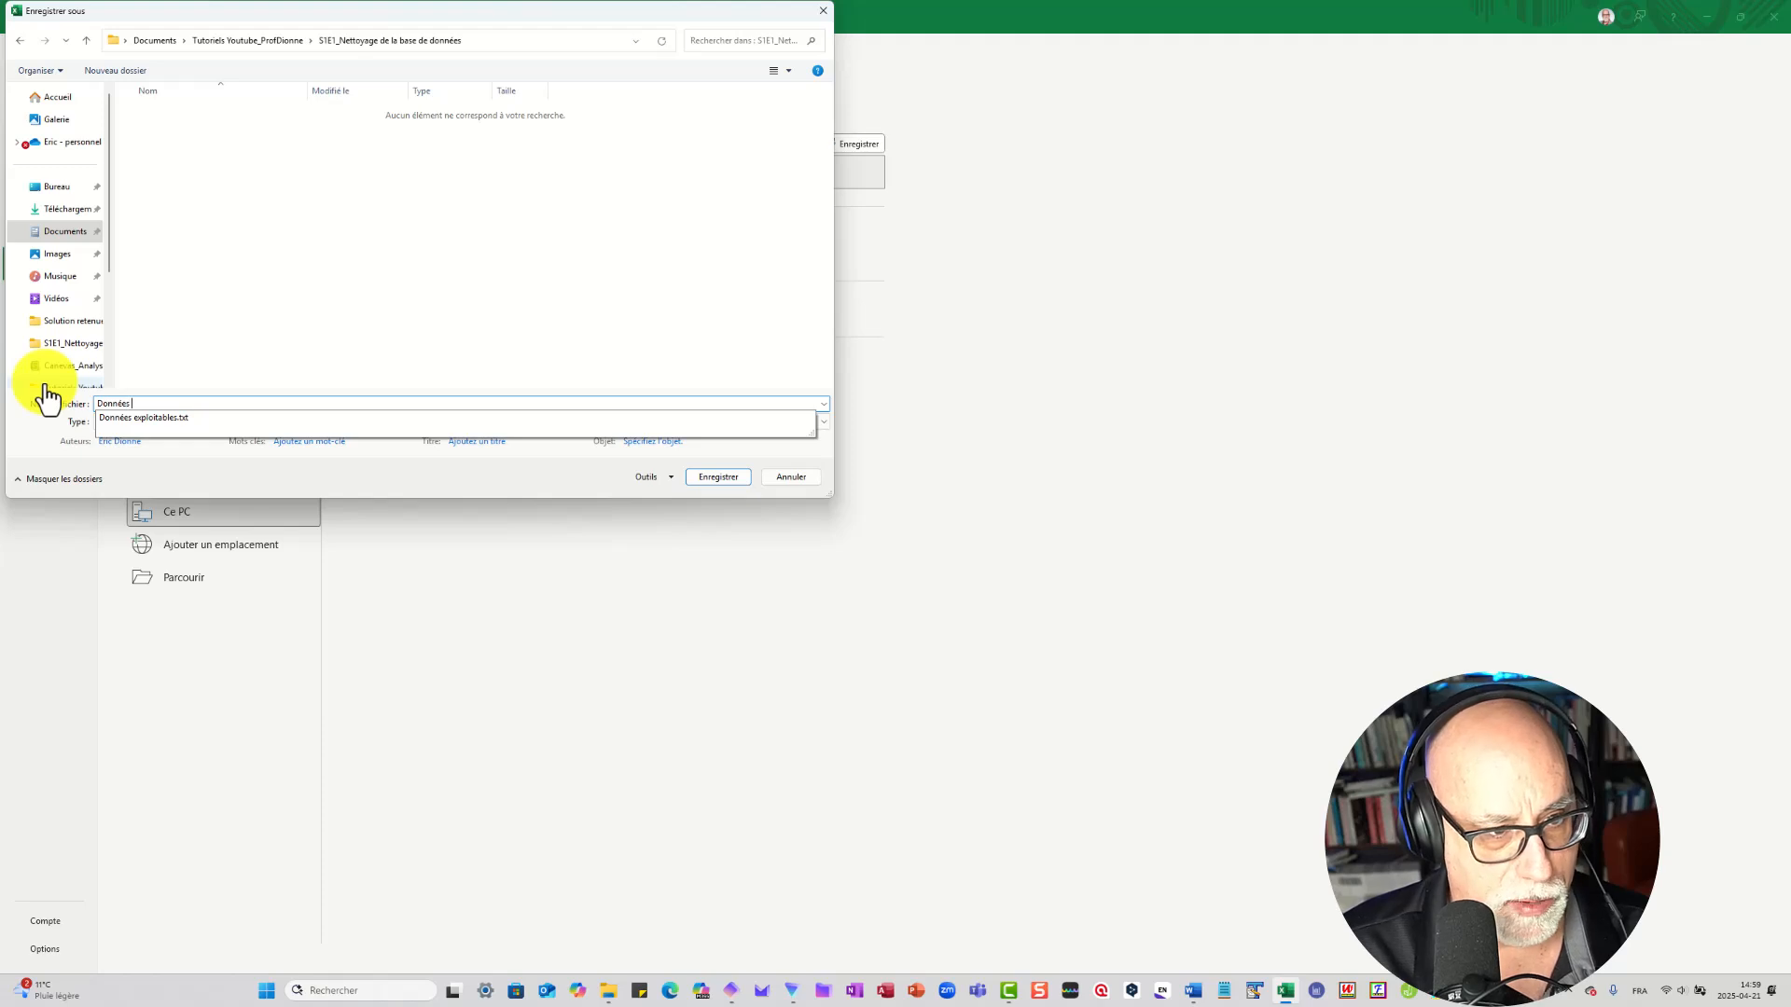
text(es)
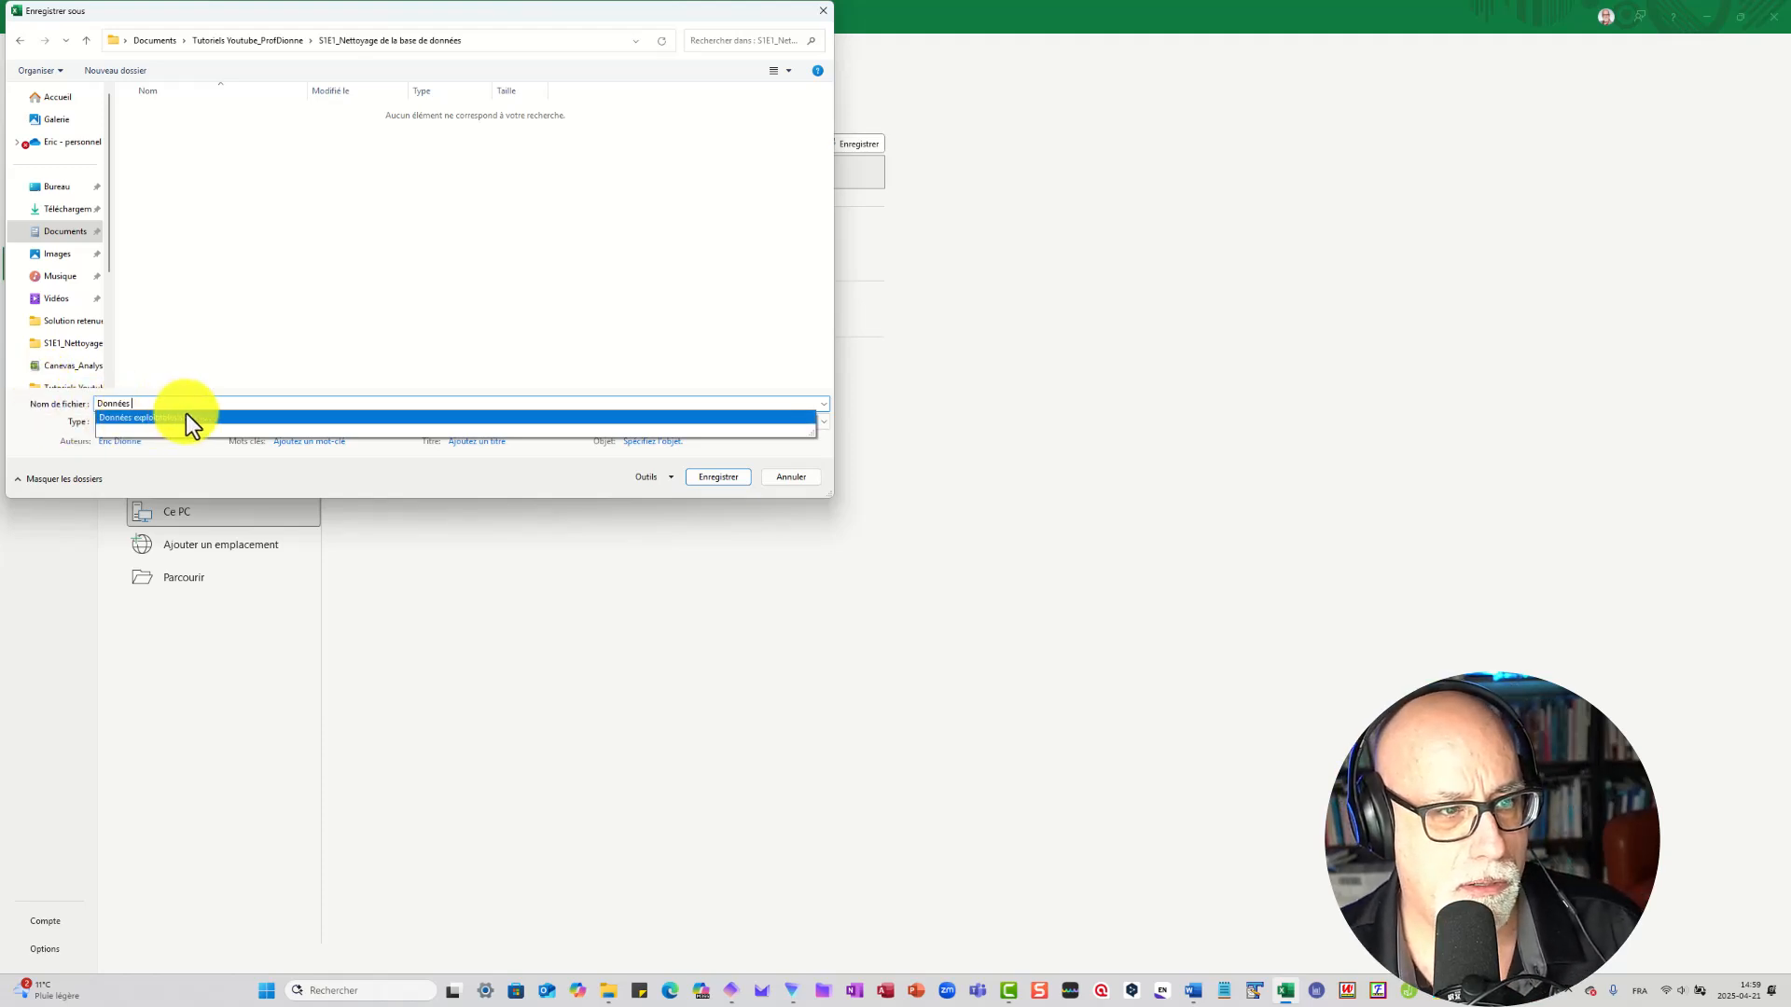
click(187, 416)
click(277, 399)
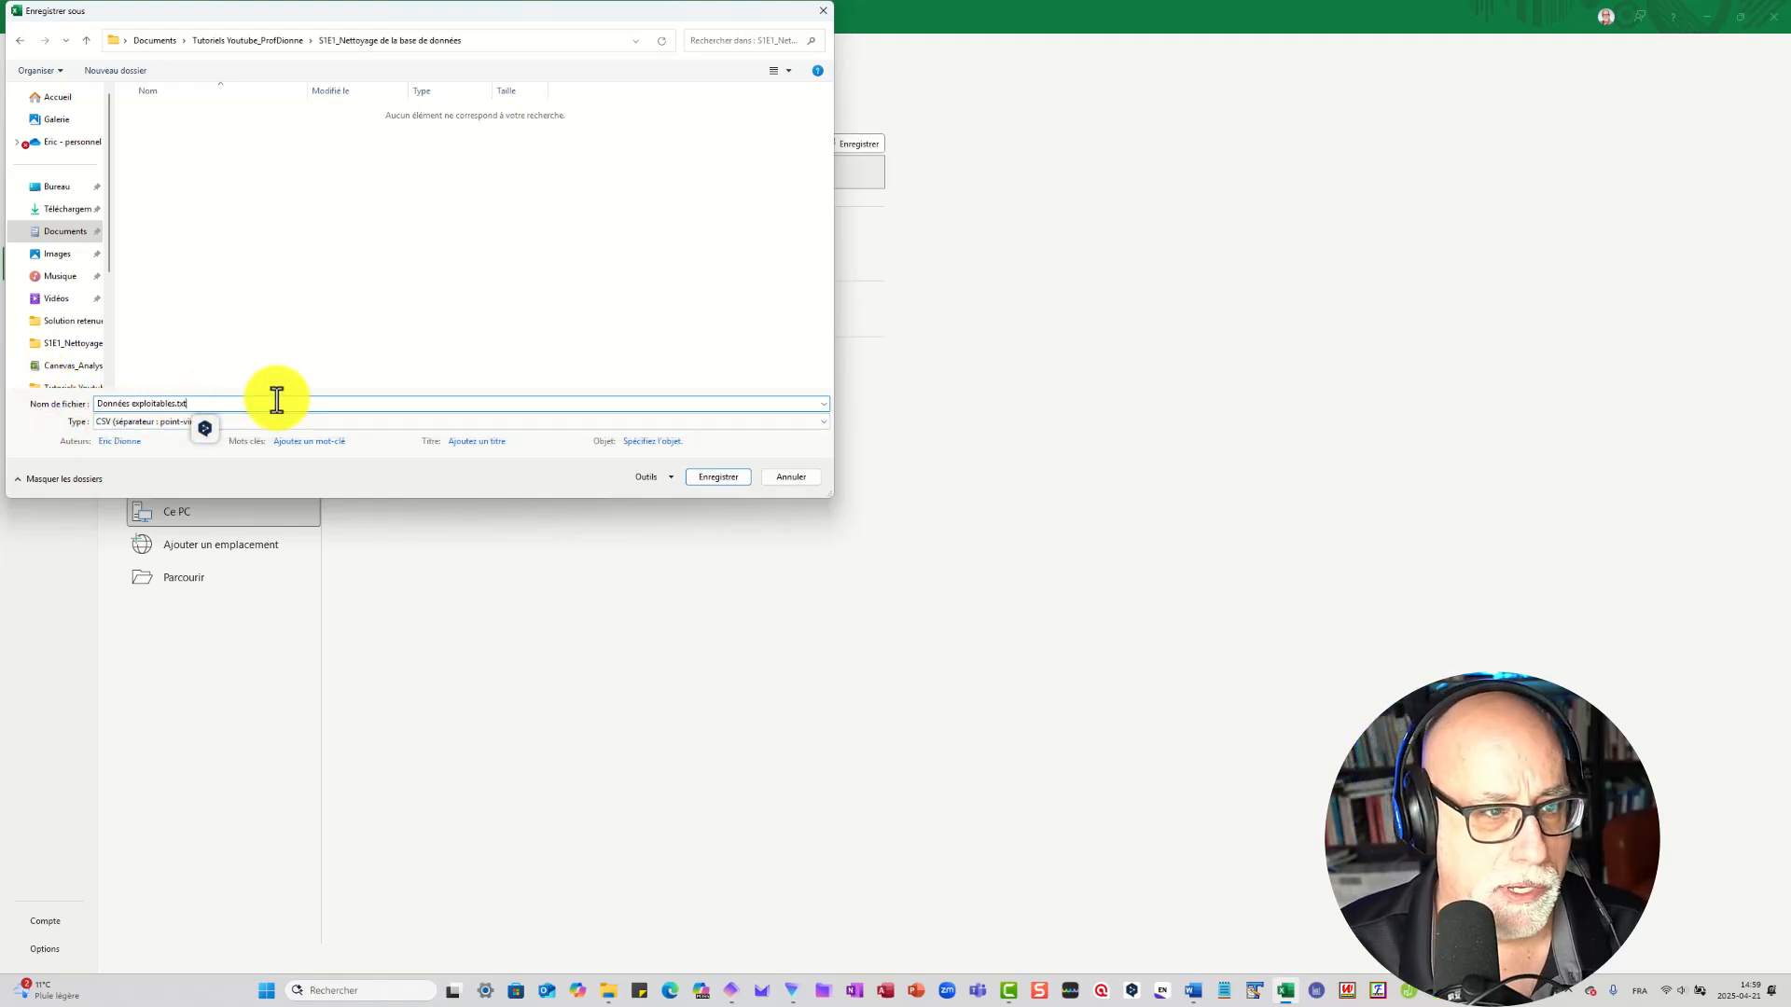
key(BackSpace)
key(BackSpace)
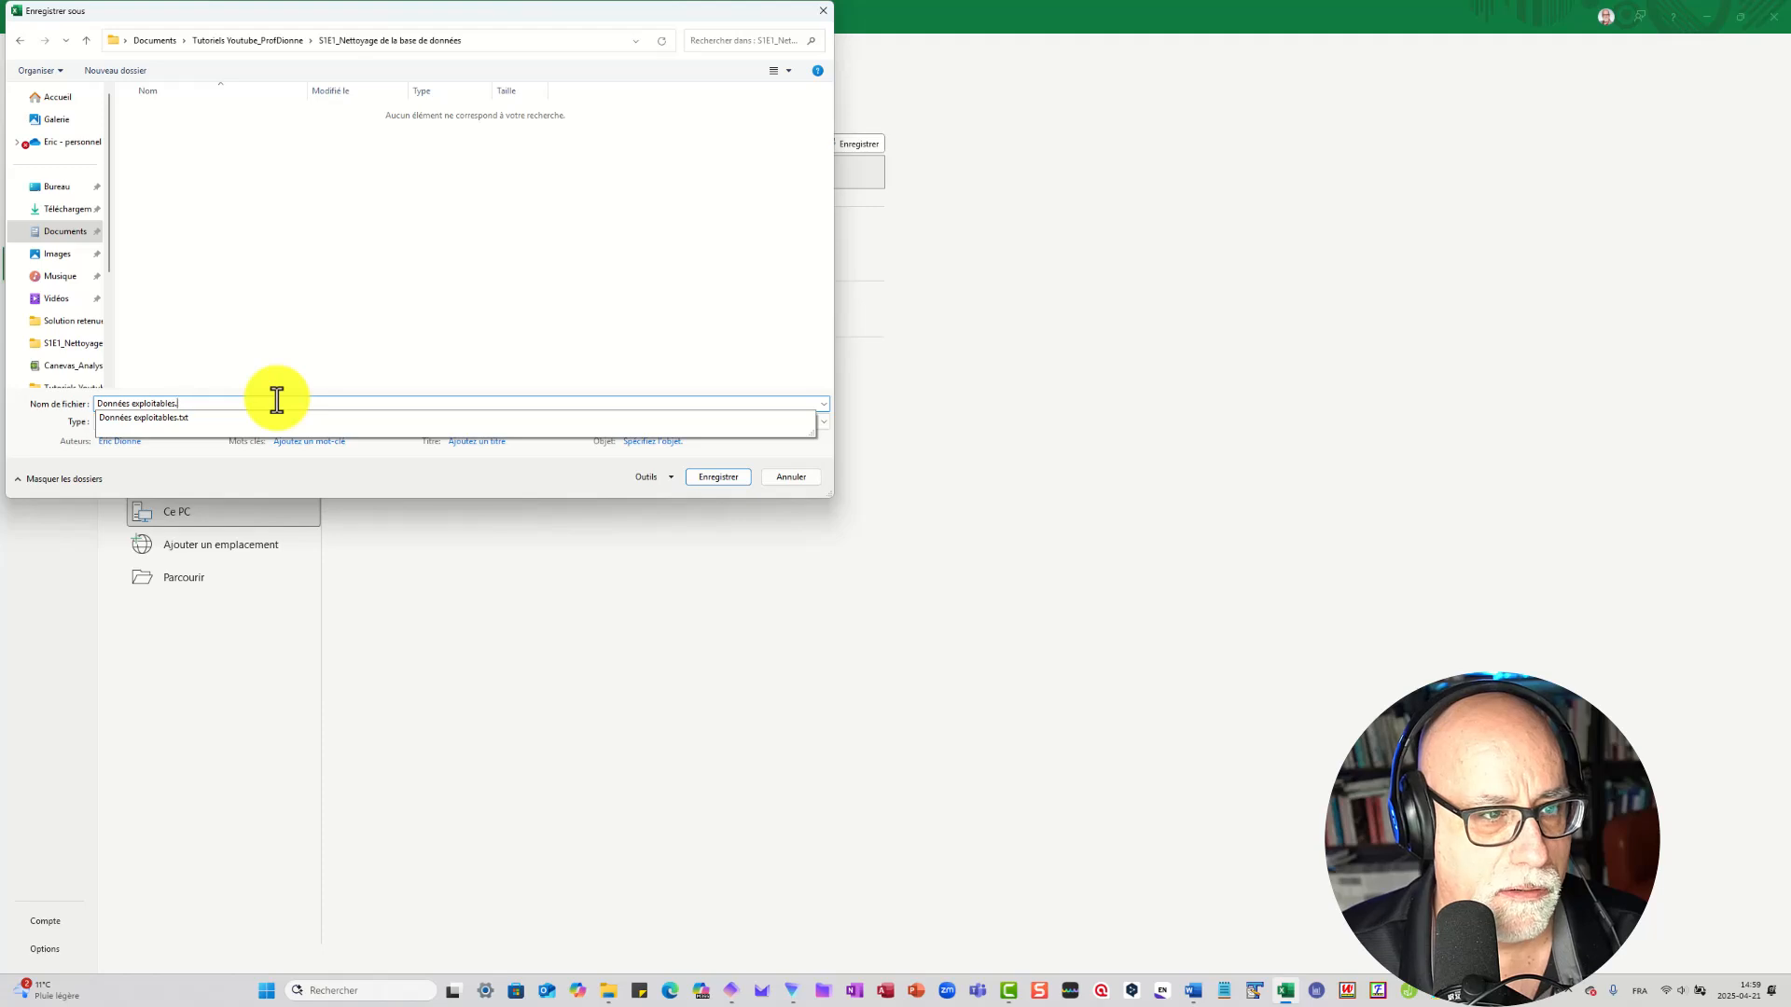
click(730, 481)
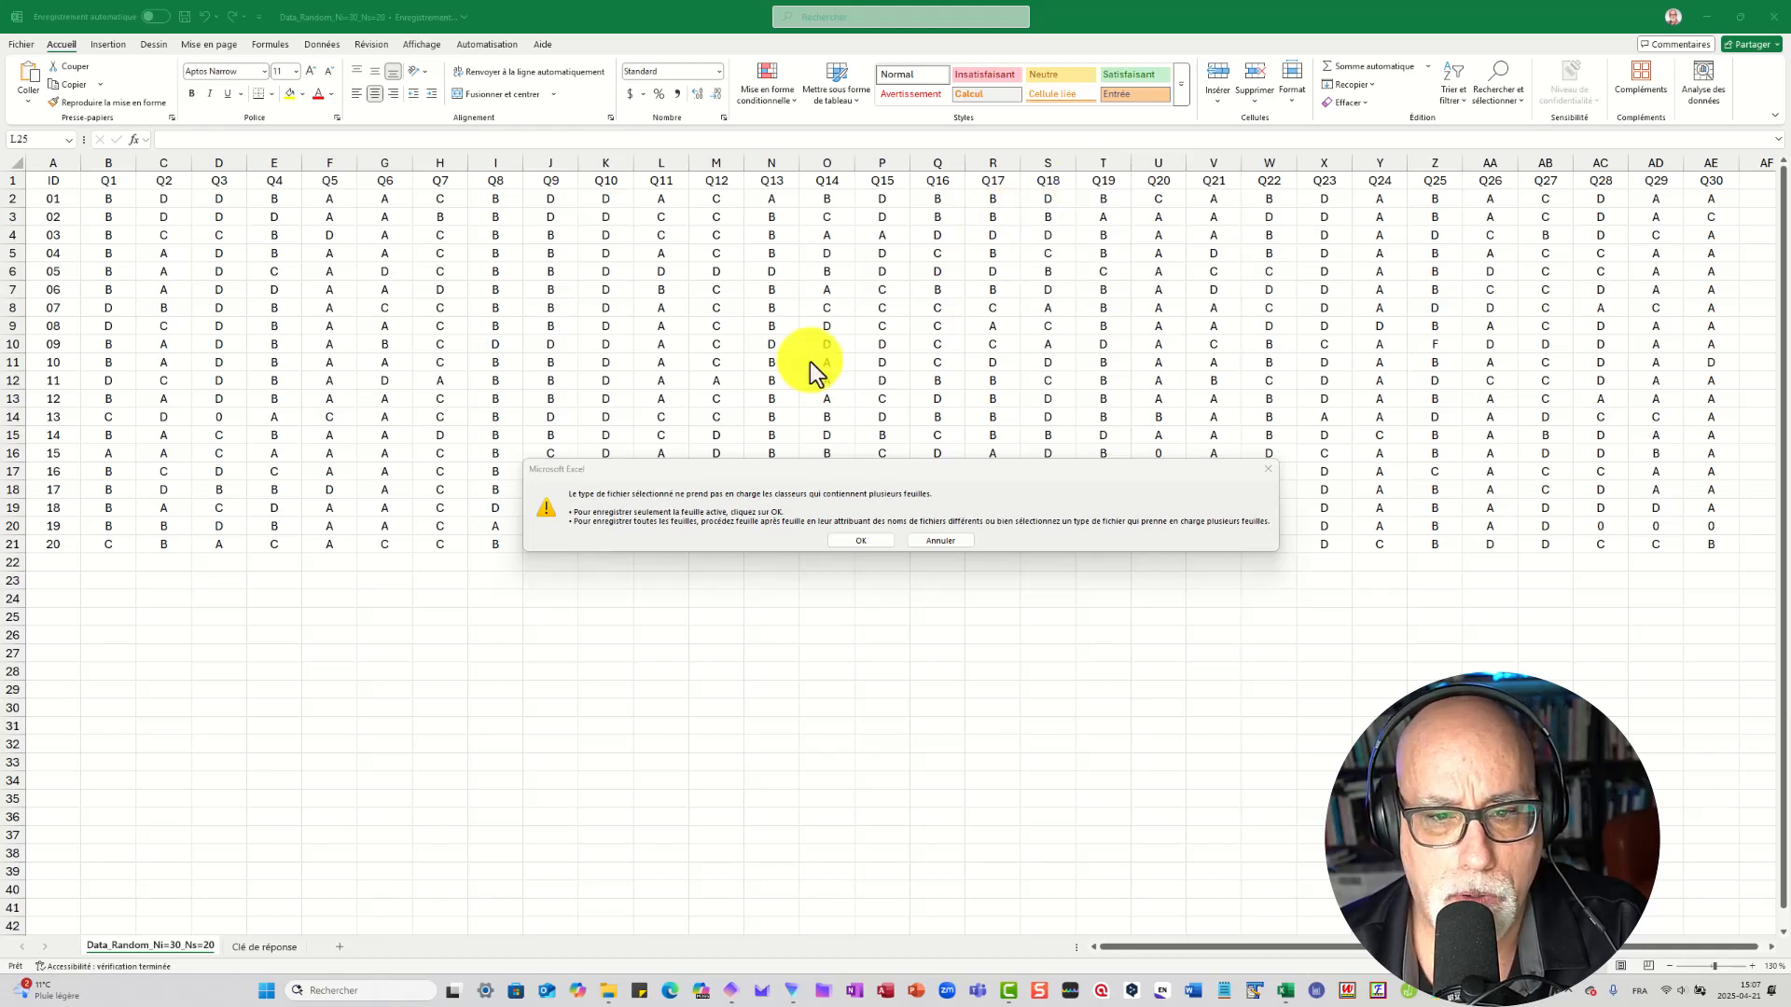
click(871, 542)
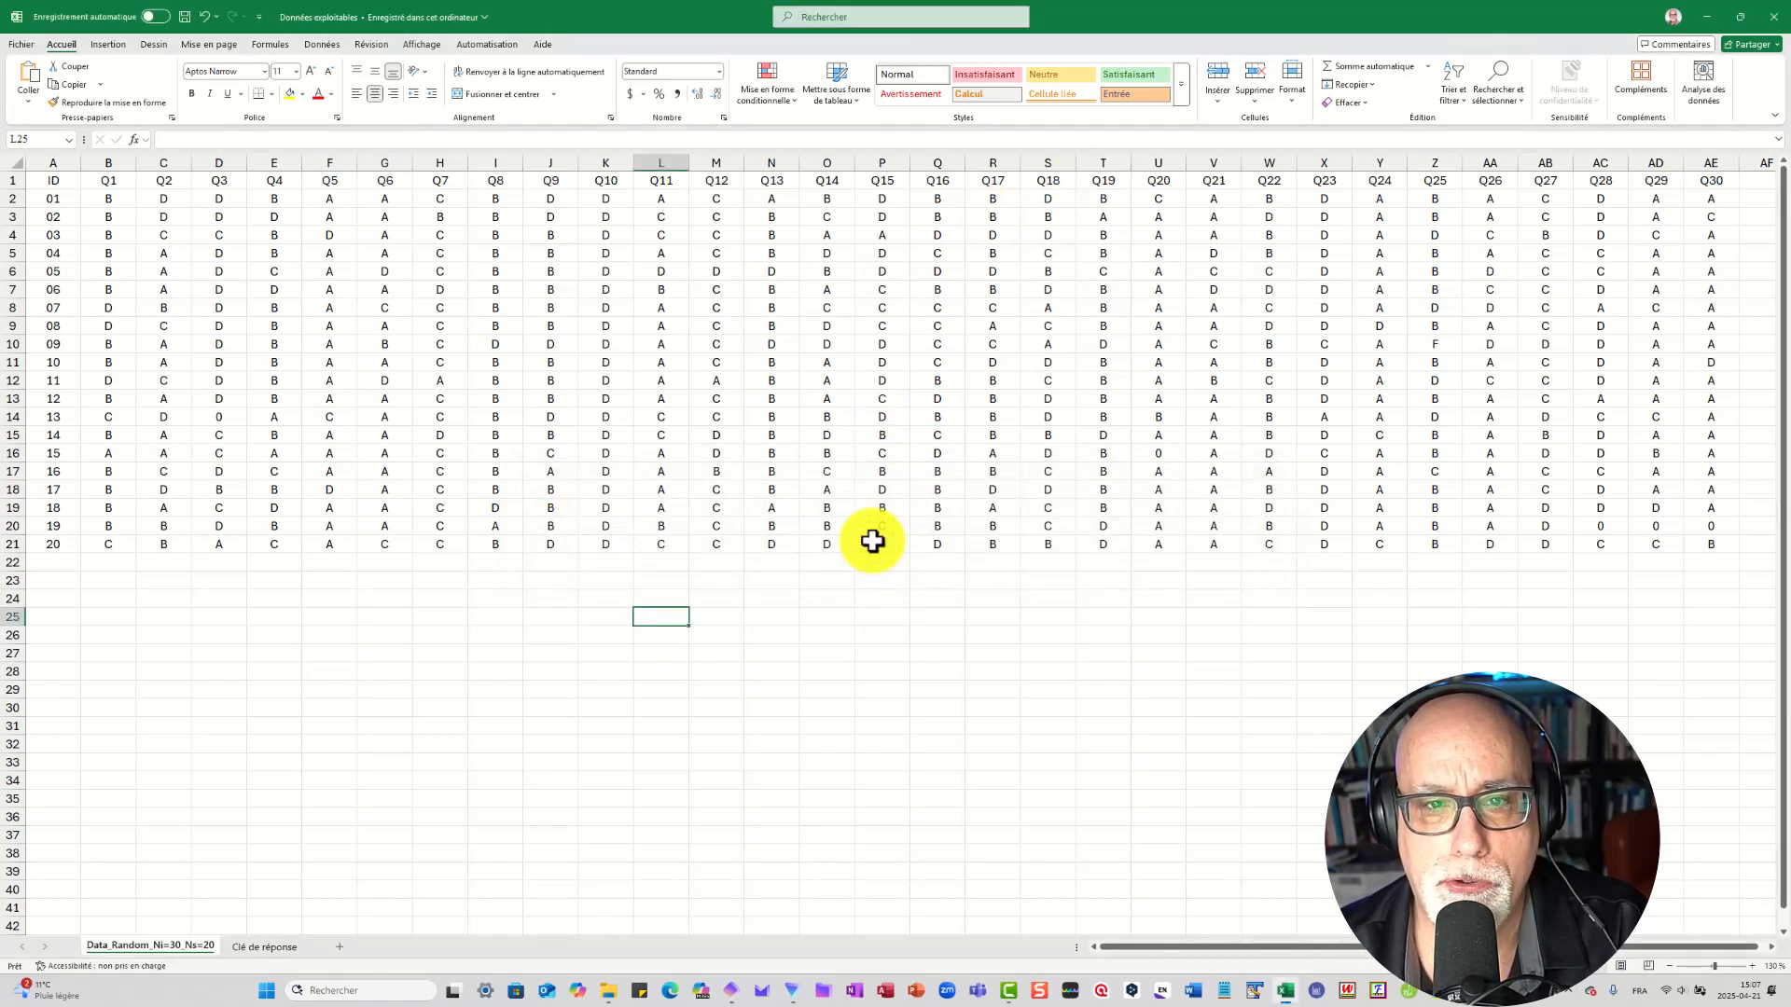
- Delete the Clé de réponse sheet from the workbook, keeping only the response data sheet
click(250, 948)
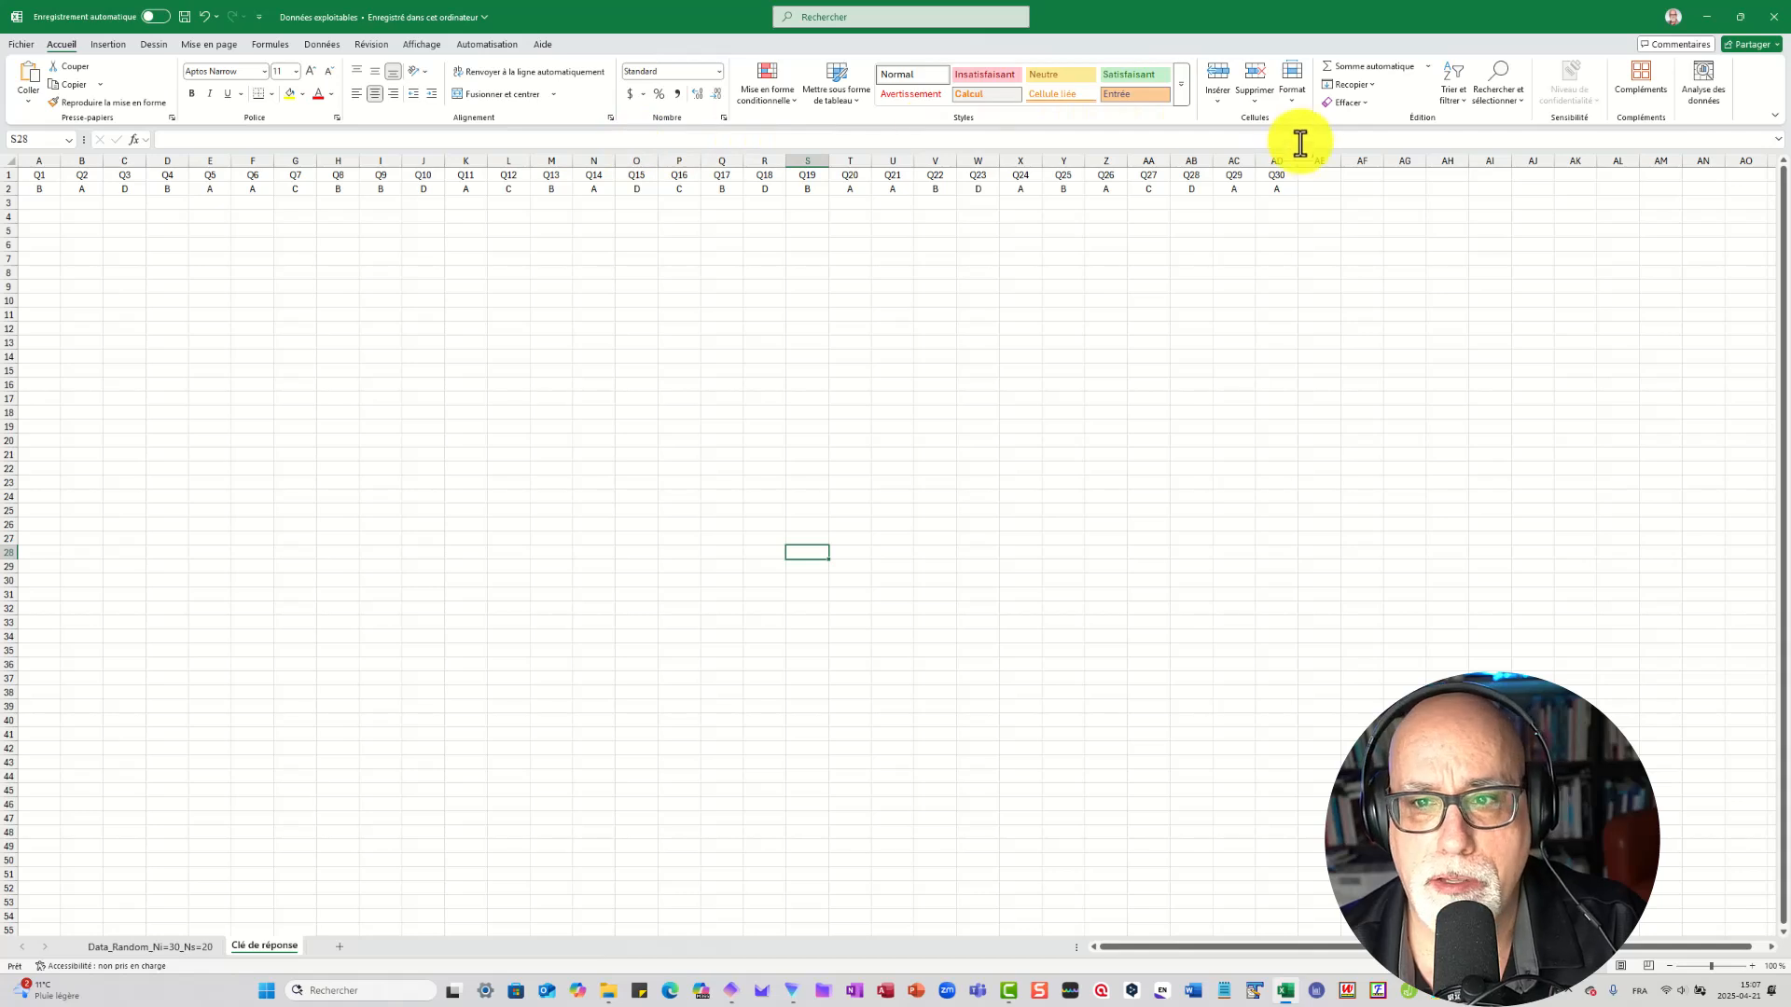
right_click(255, 945)
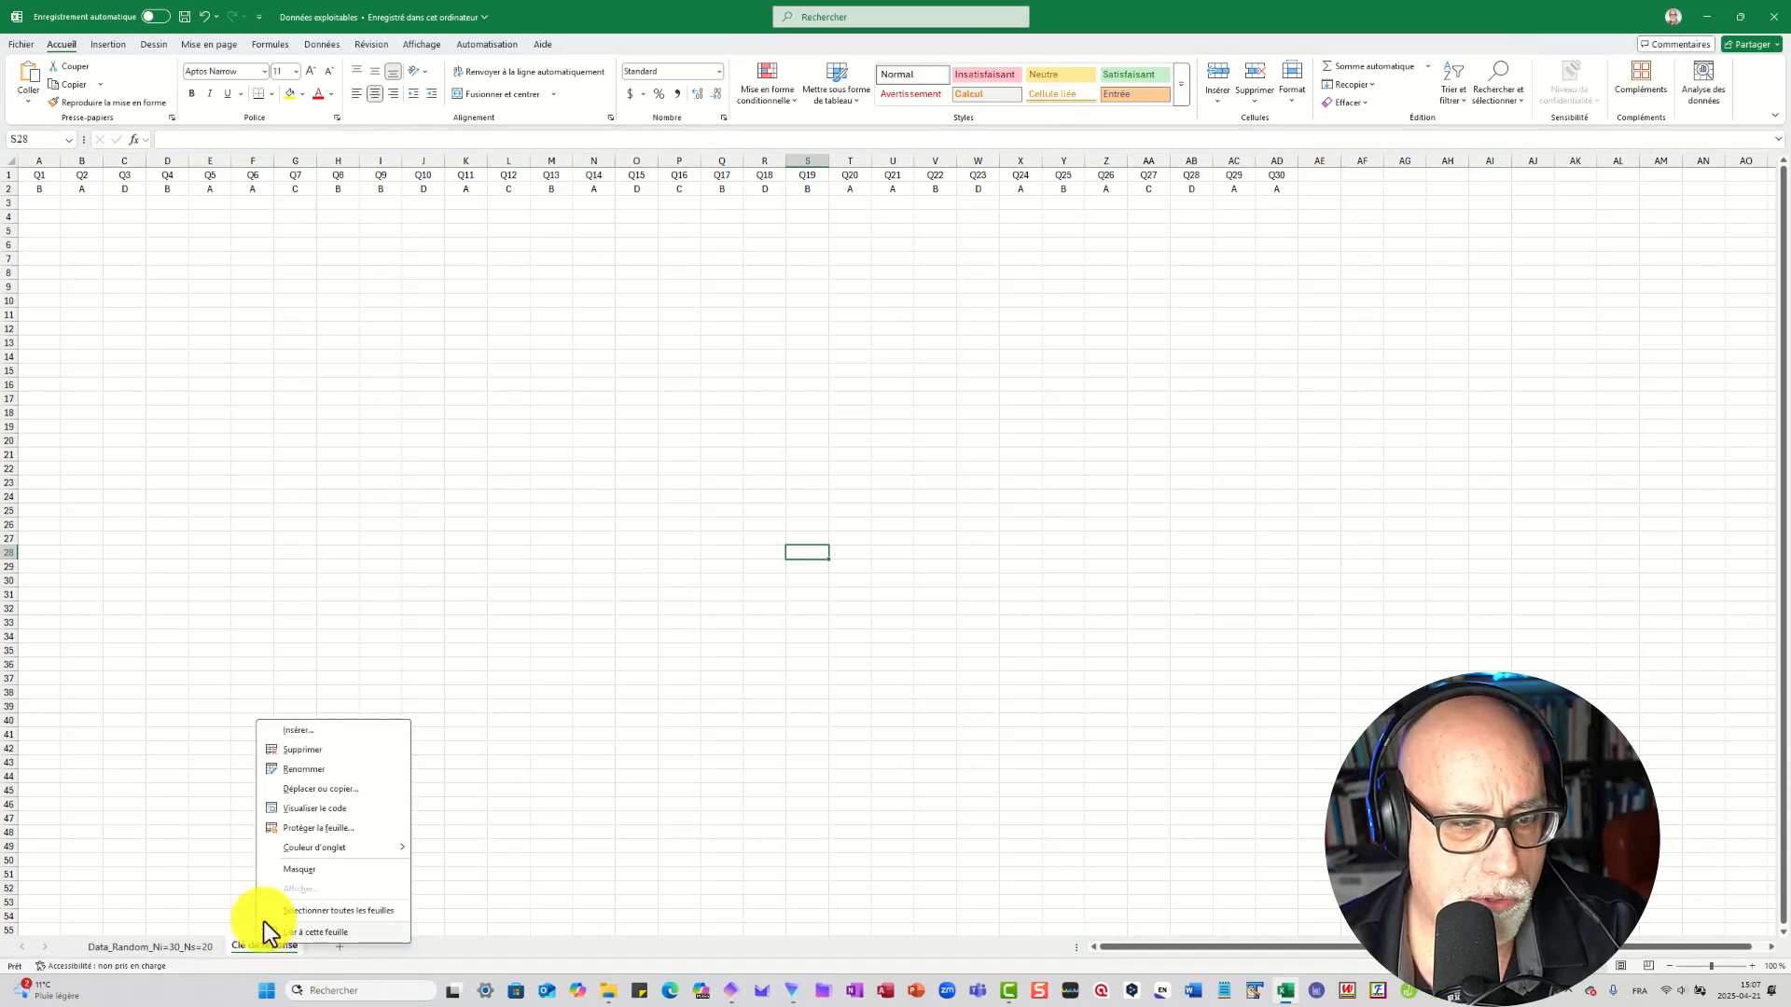
click(315, 746)
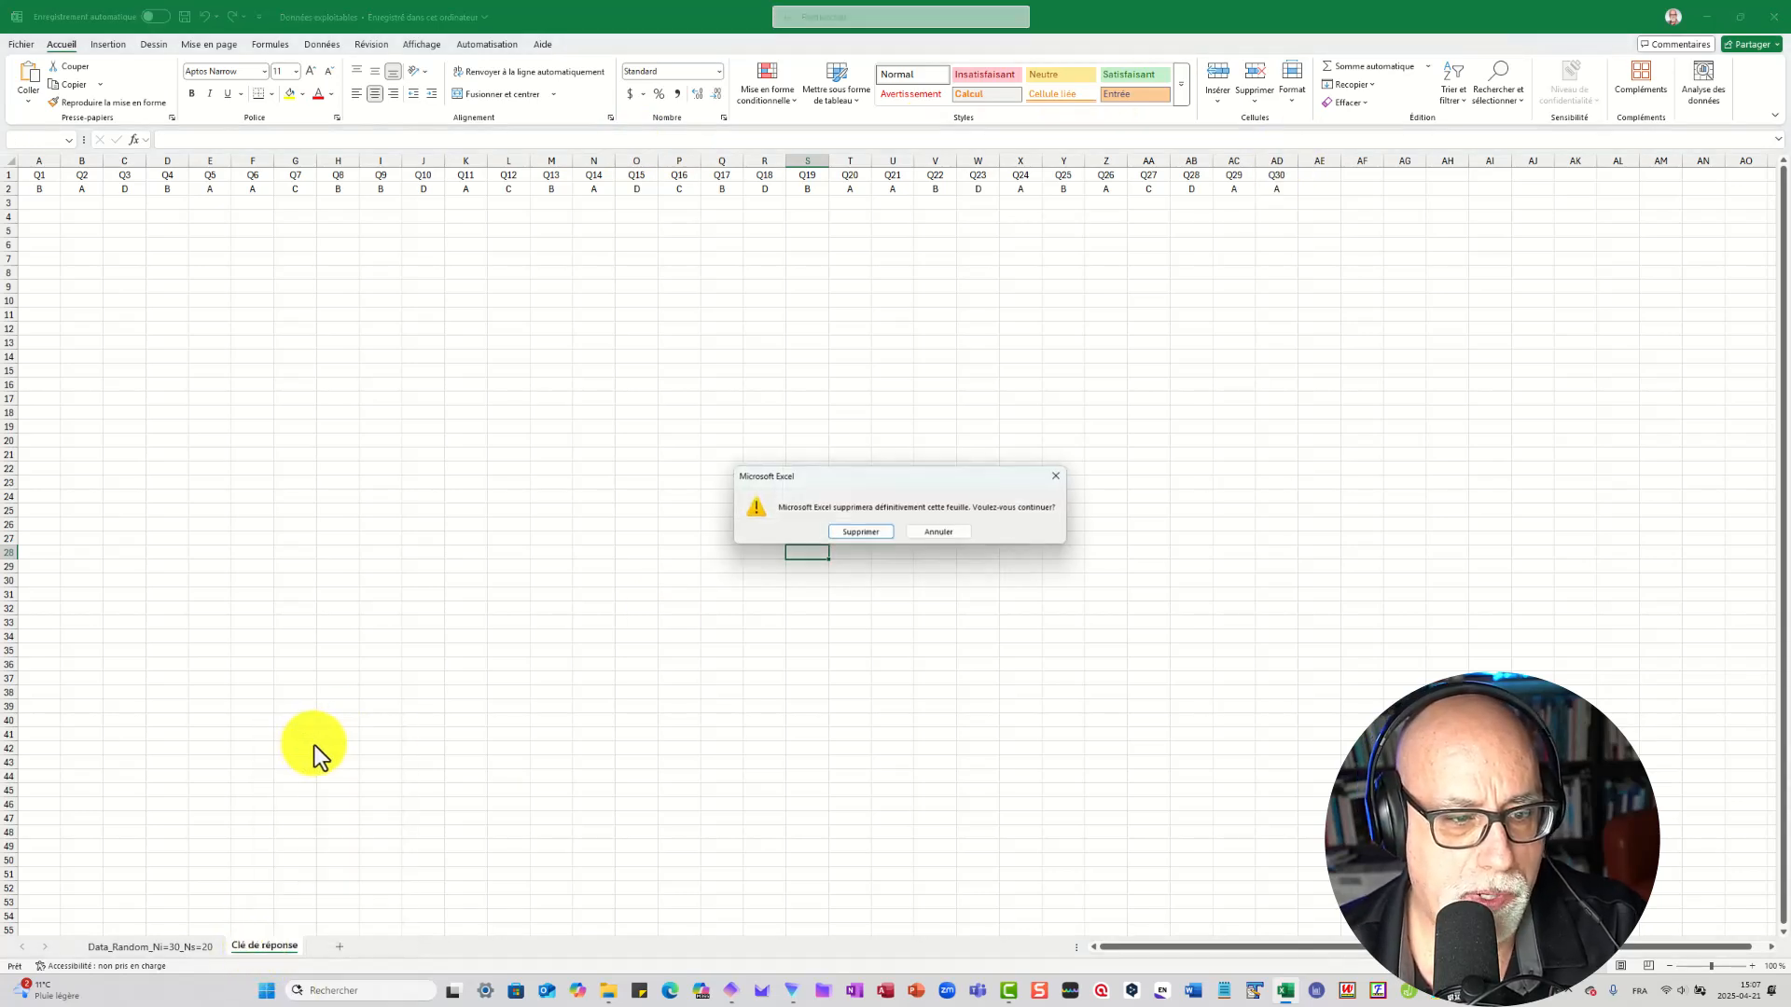
click(858, 537)
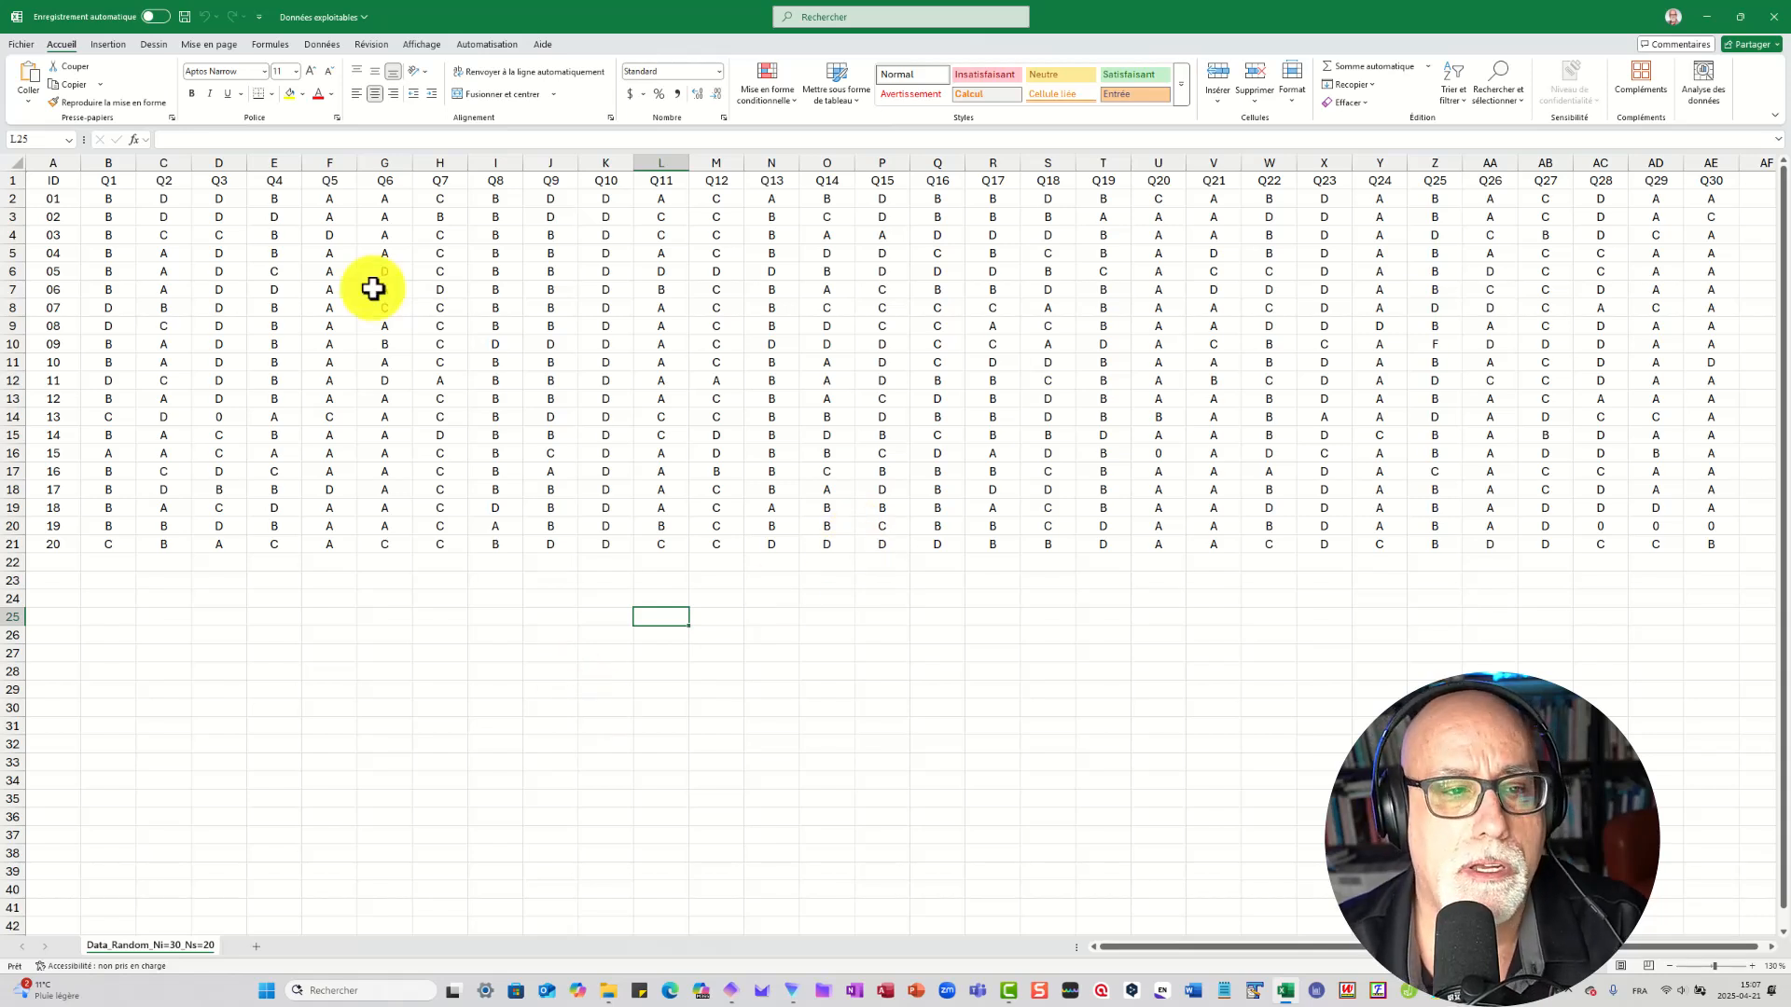
- Save the workbook again as Données exploitables in CSV (DOS) format in the same folder, replacing the existing file
click(22, 45)
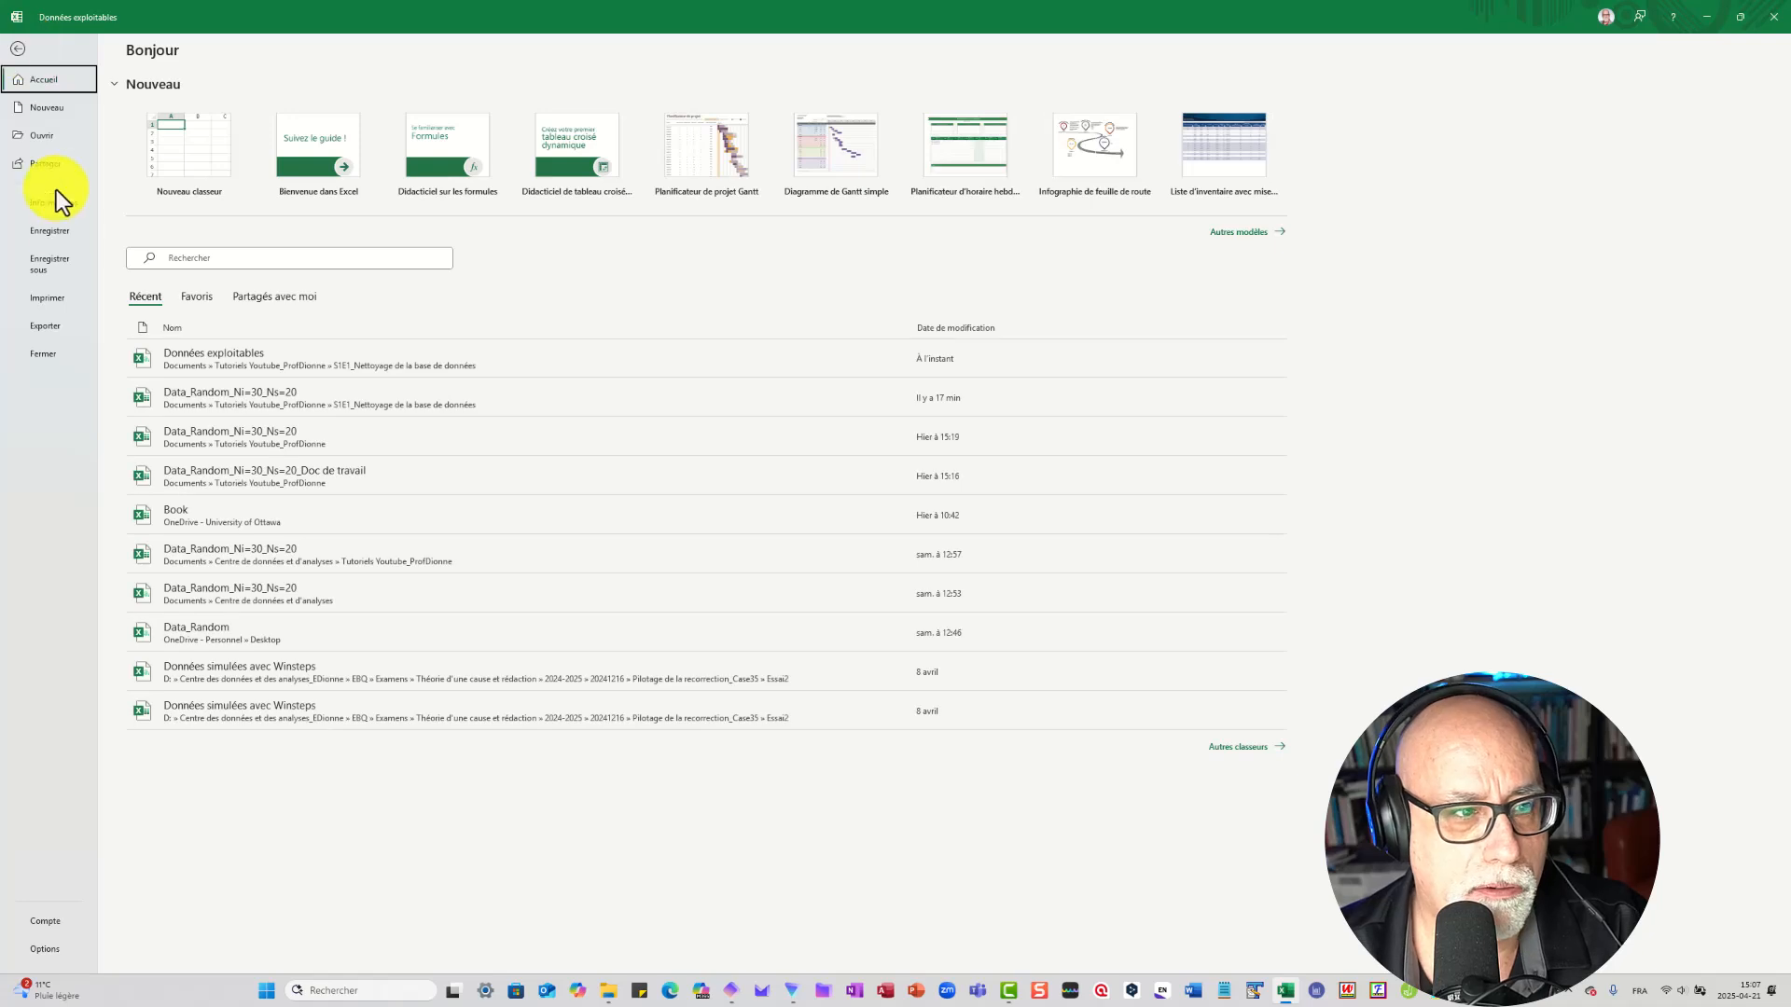
click(41, 262)
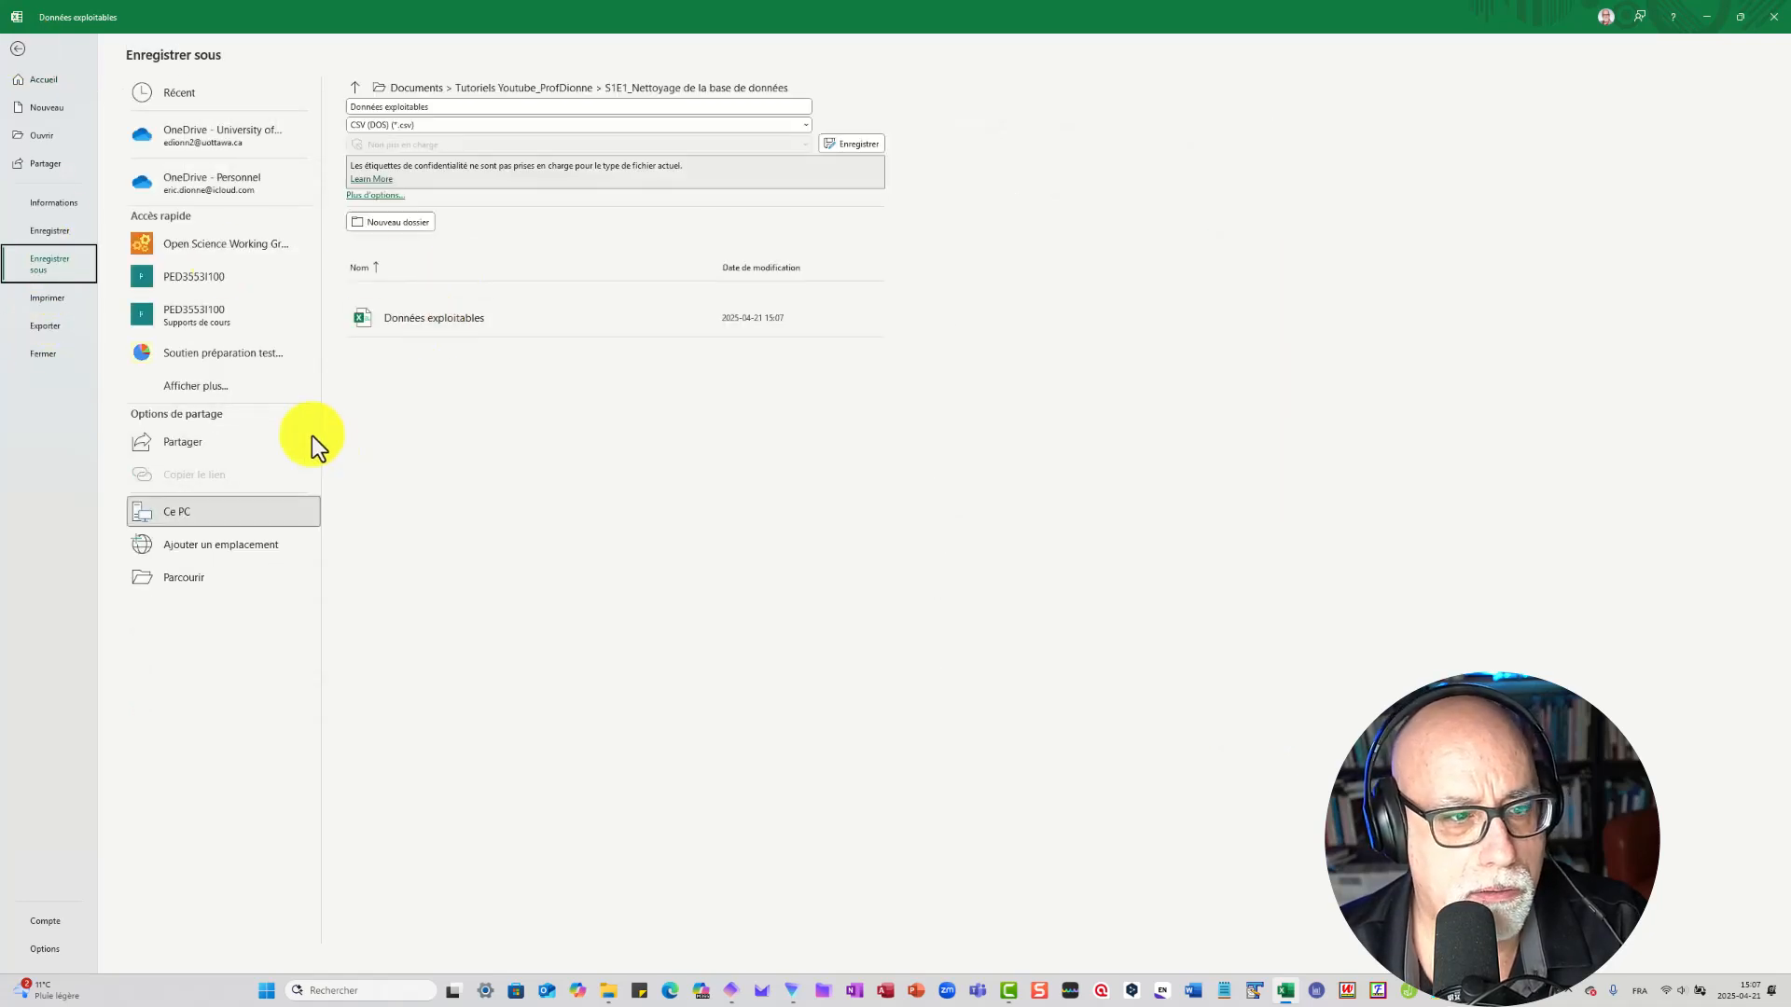
click(184, 577)
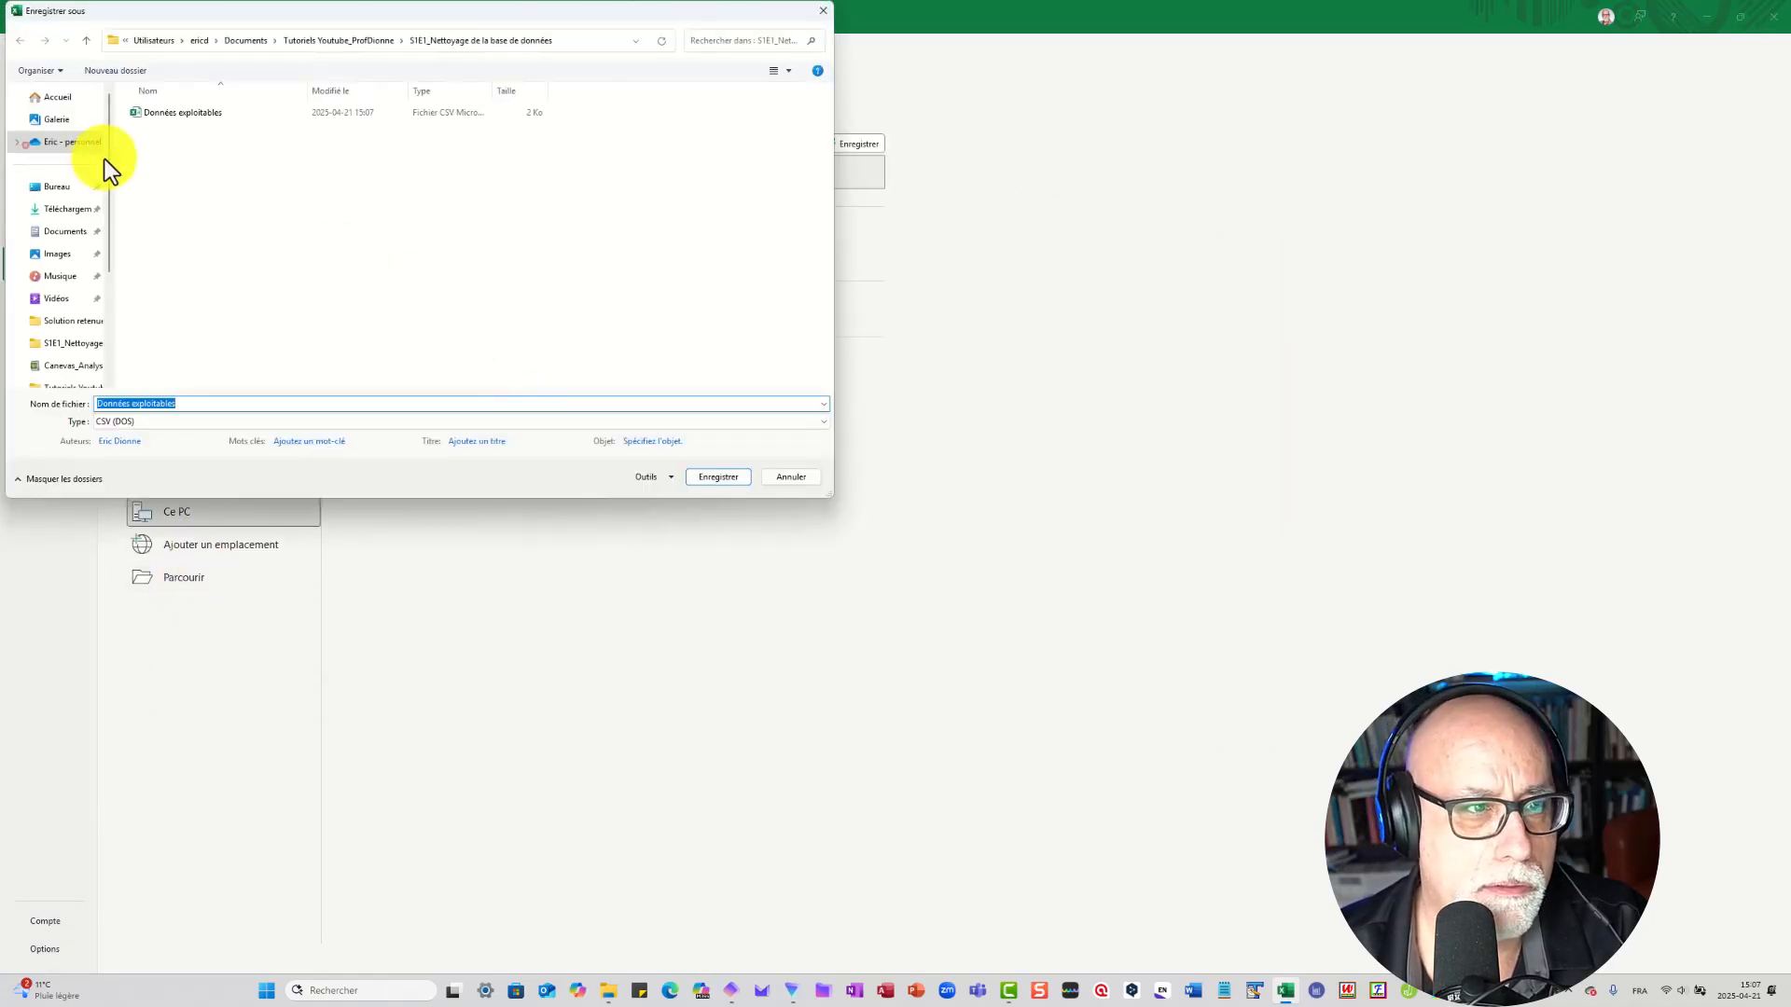
click(190, 114)
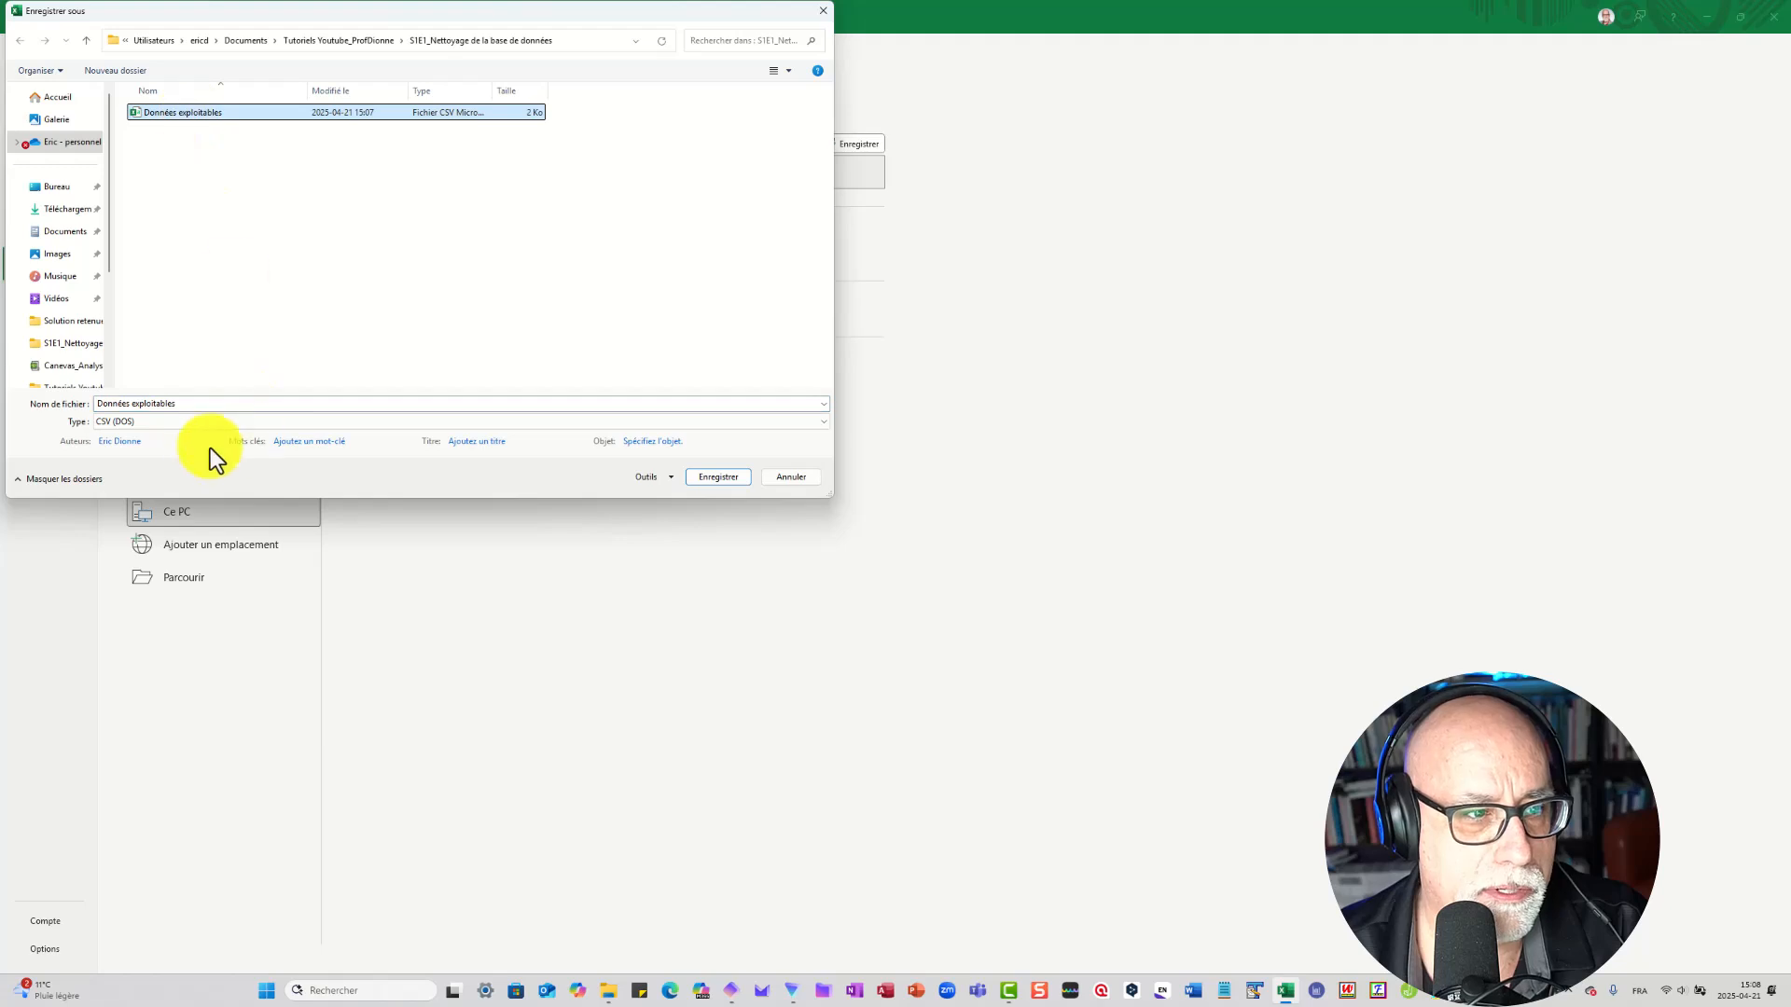
click(717, 477)
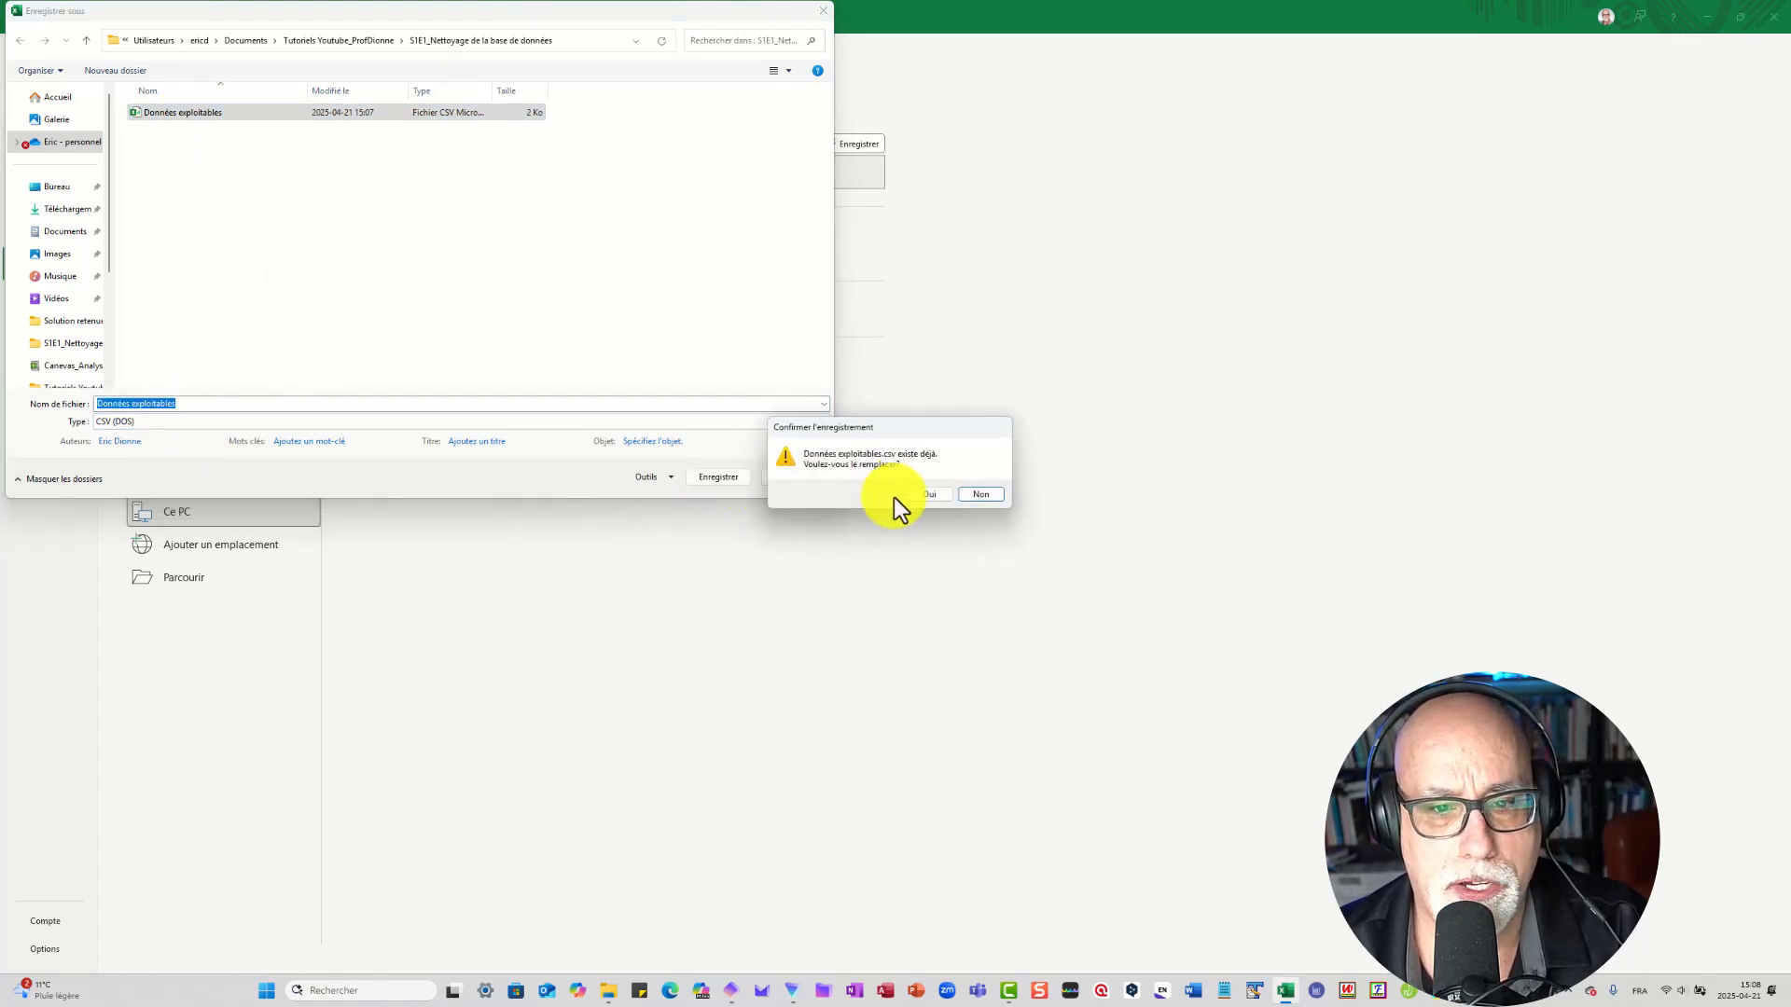
click(930, 496)
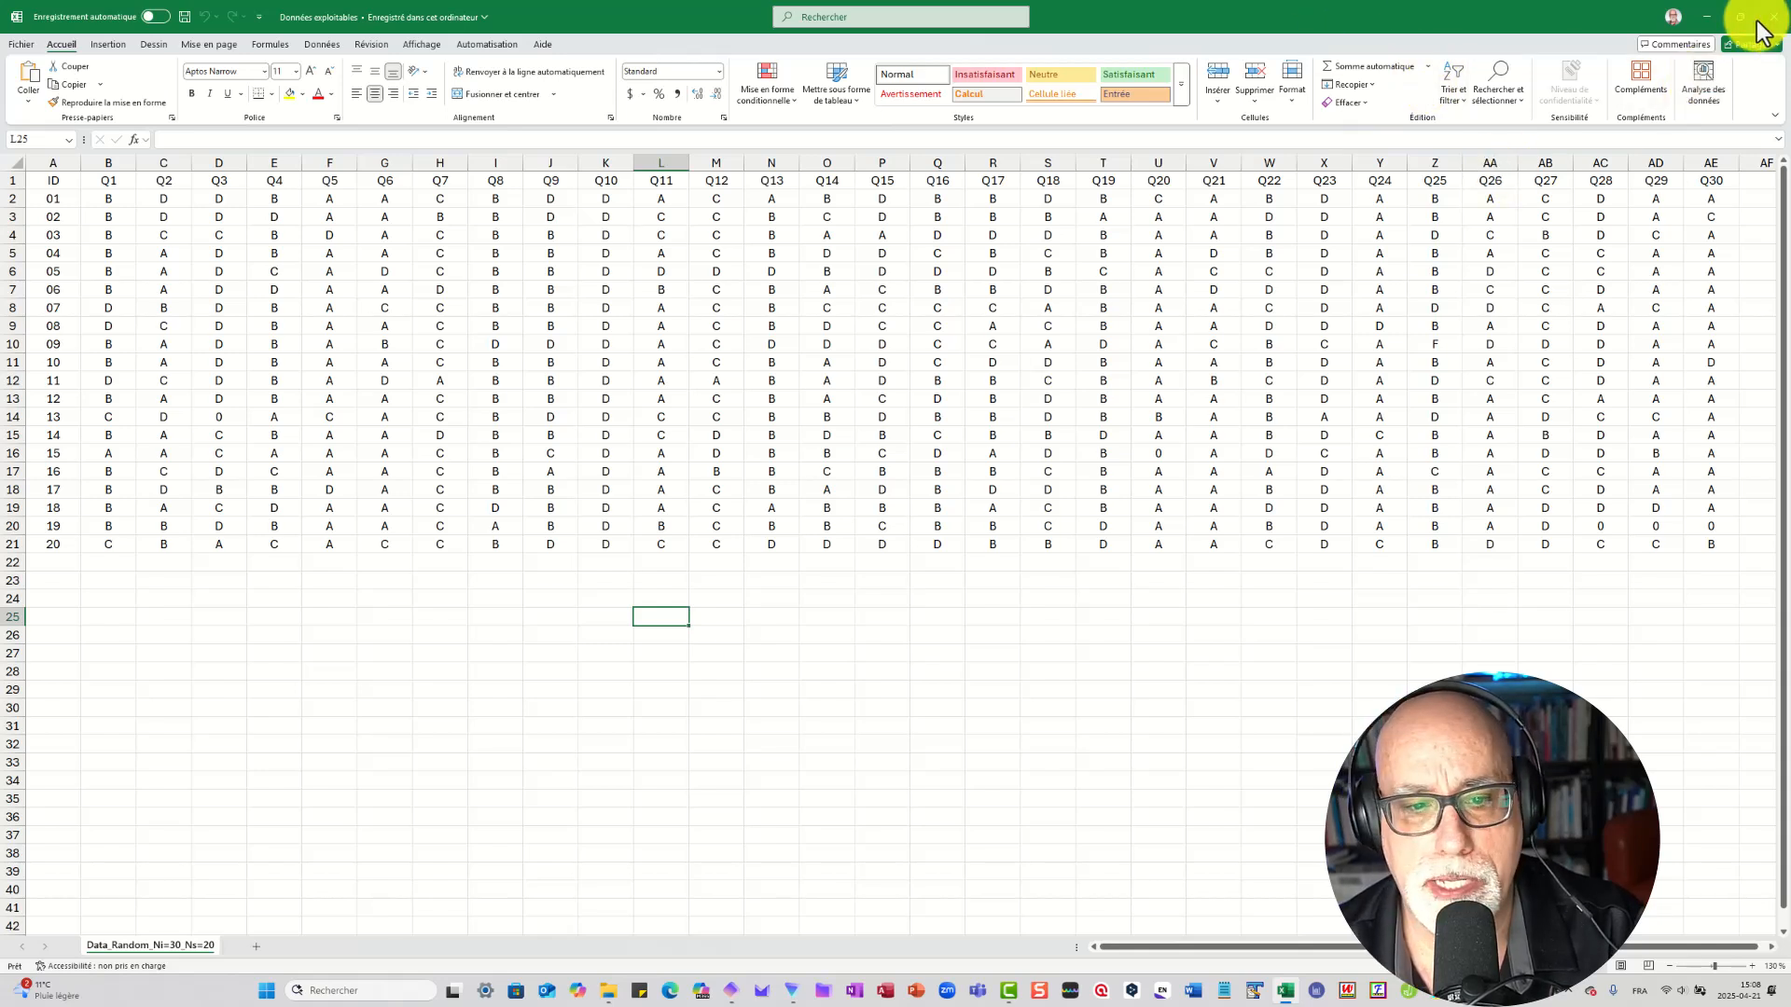
mouse_move(1757, 20)
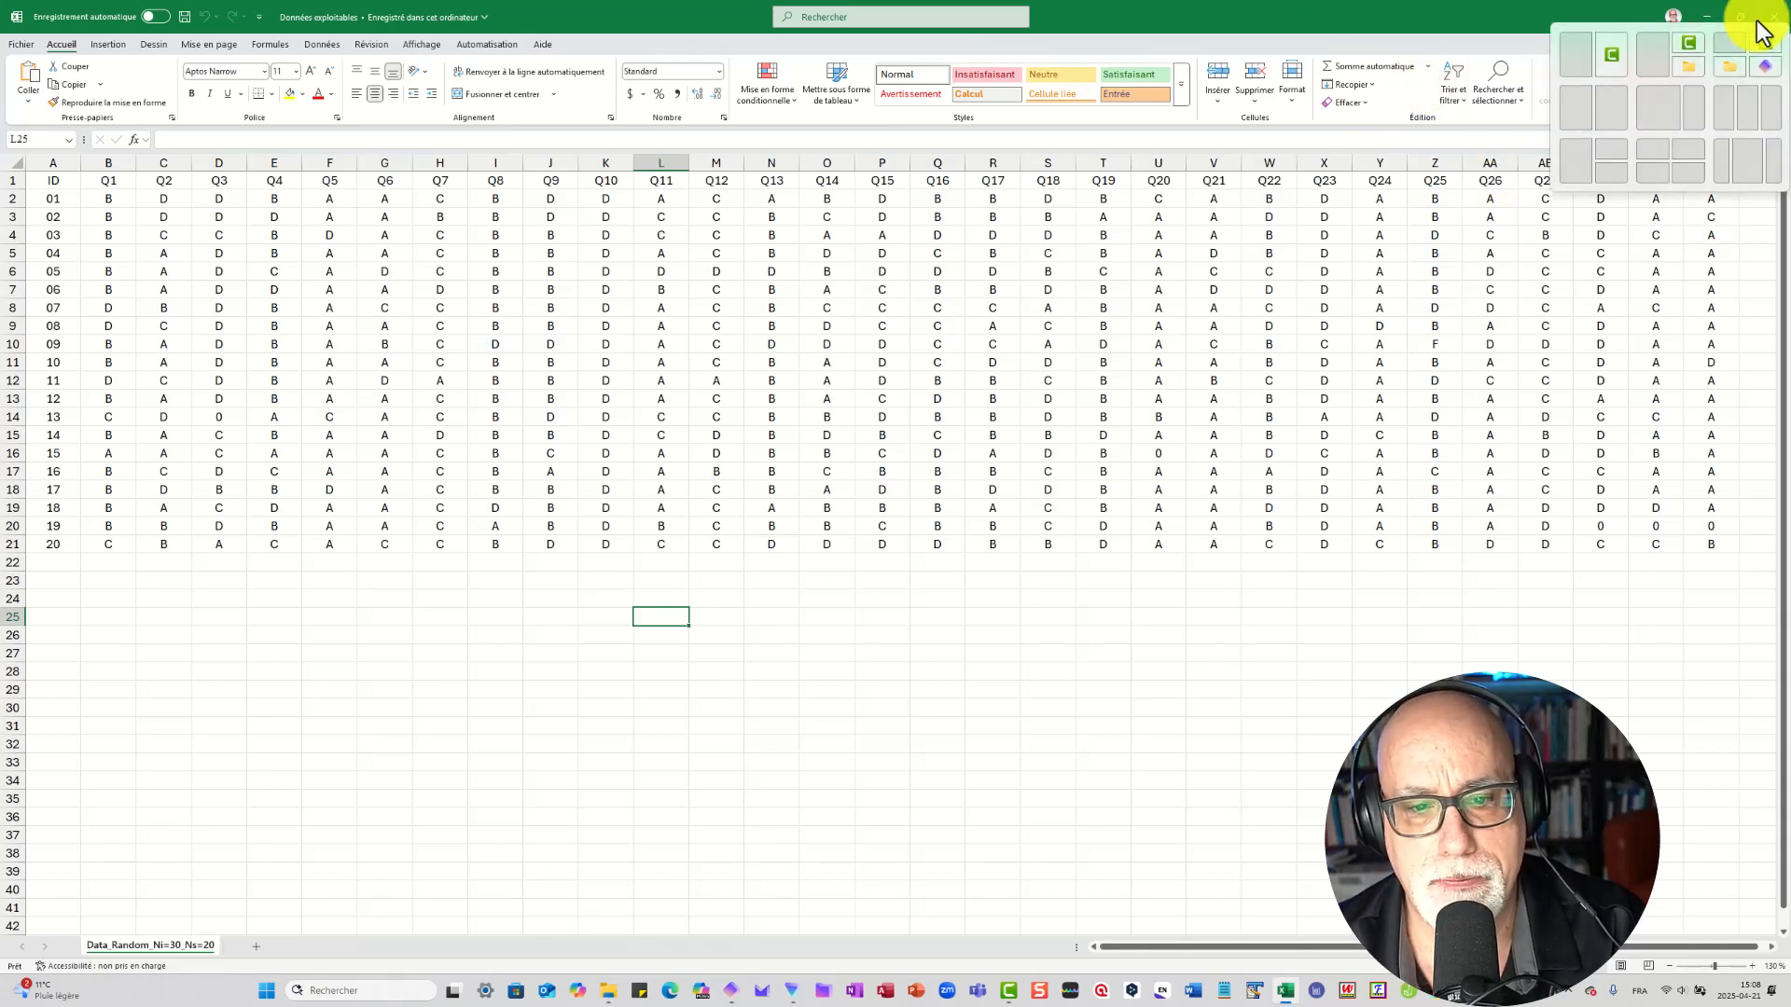